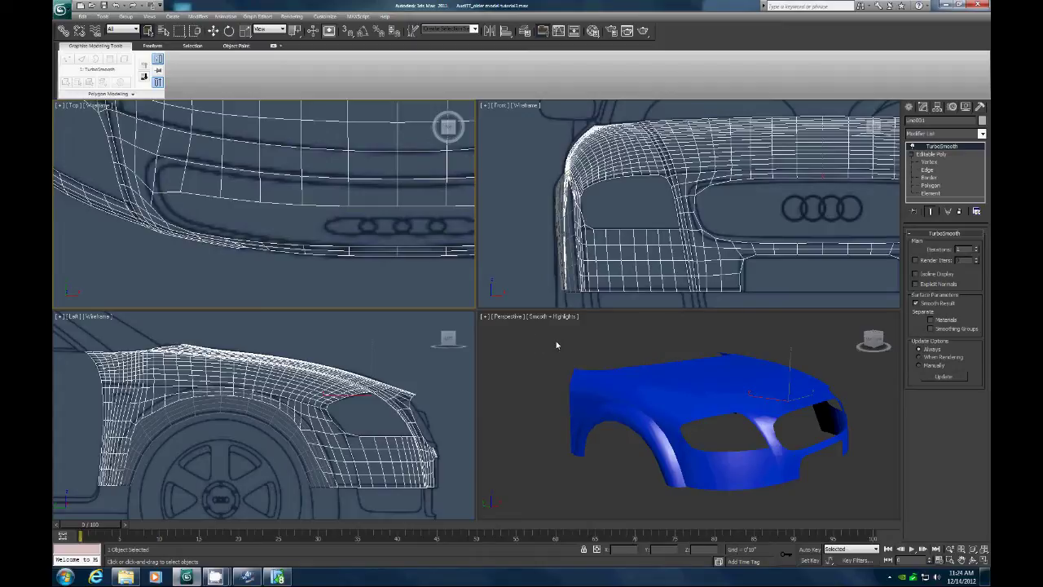
Step: Remove the TurboSmooth modifier from the front body and delete the polygons of one half up to the centre line
{"action": "left_click", "coordinate": [683, 397]}
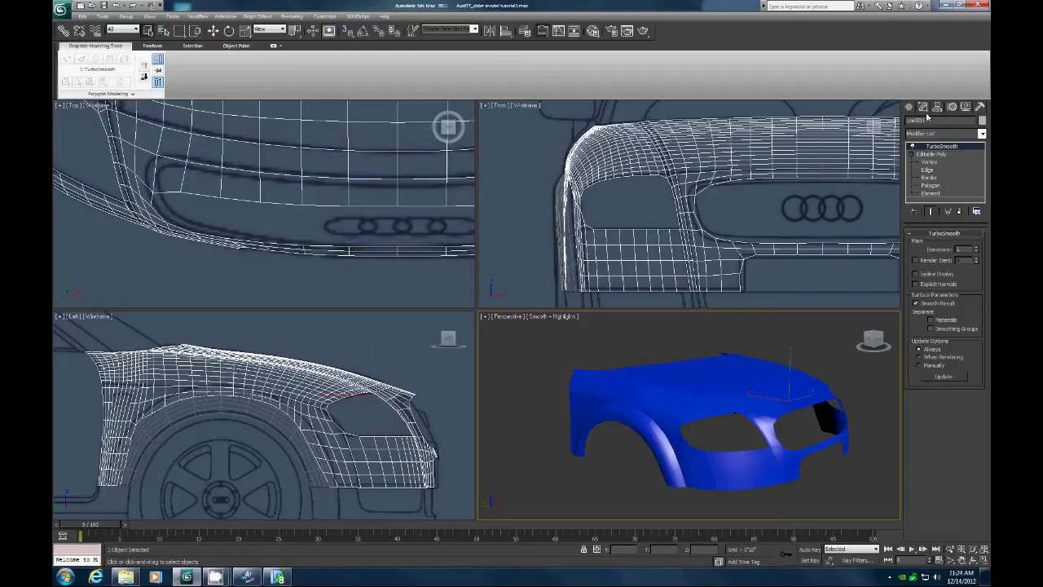
{"action": "left_click", "coordinate": [959, 212]}
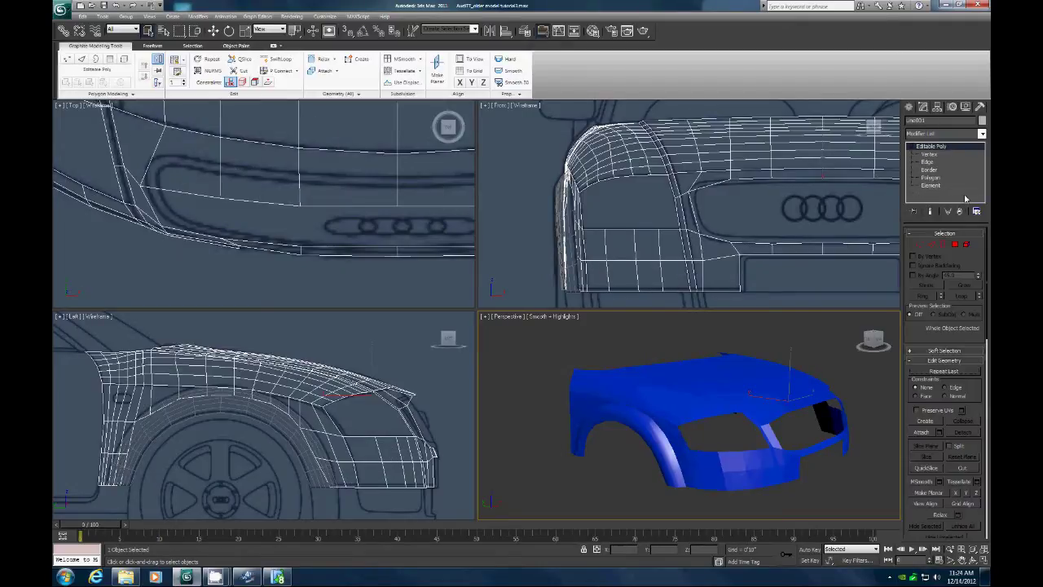
{"action": "left_click", "coordinate": [955, 244]}
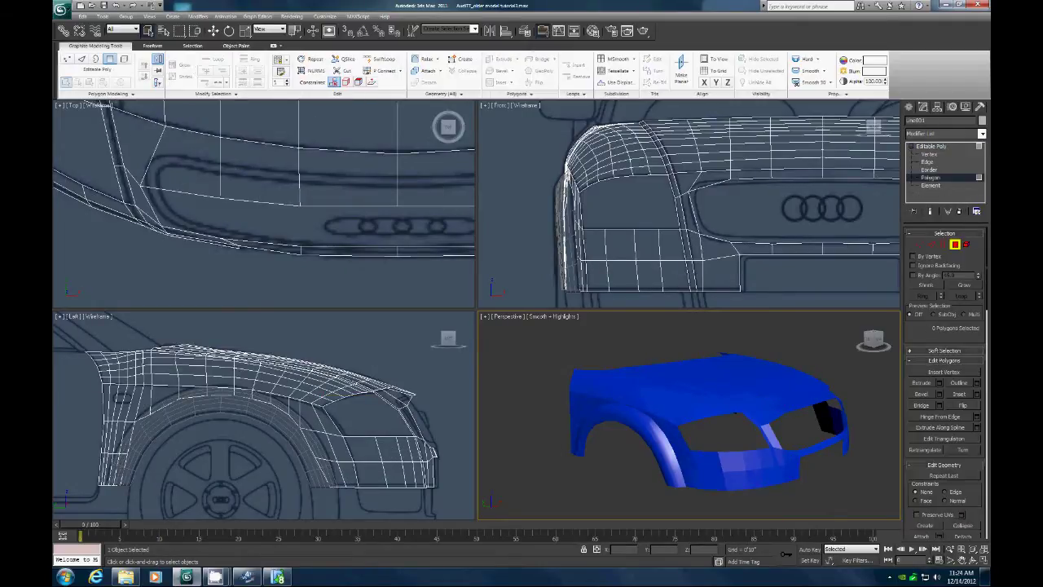
{"action": "left_click", "coordinate": [986, 549]}
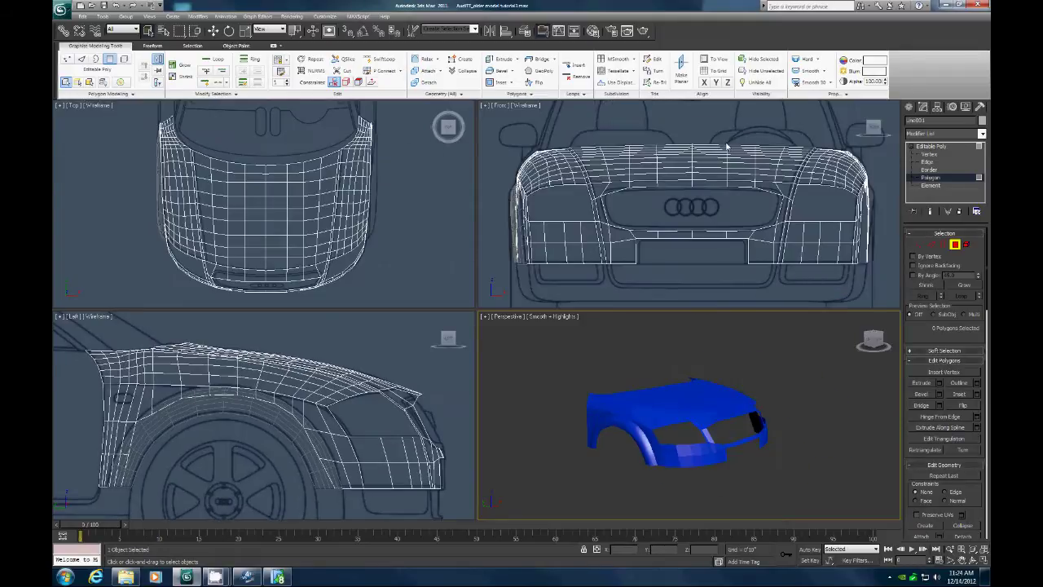
{"action": "left_click_drag", "start_coordinate": [705, 145], "coordinate": [874, 272]}
{"action": "key", "text": "Delete"}
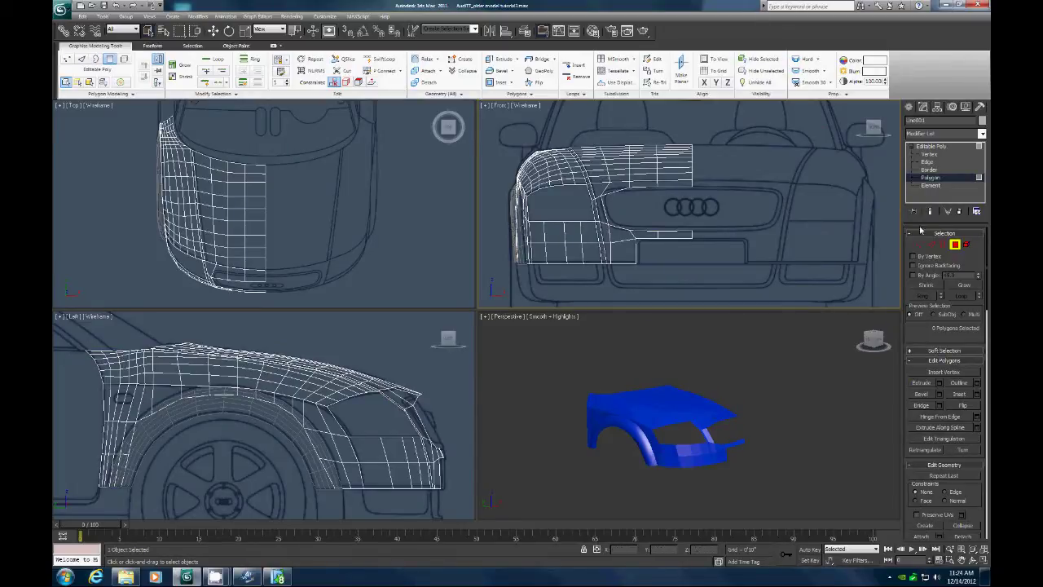
Step: Hide the separate wheel arch flare and select the remaining half of the front body
{"action": "key", "text": "5"}
{"action": "left_click", "coordinate": [511, 210]}
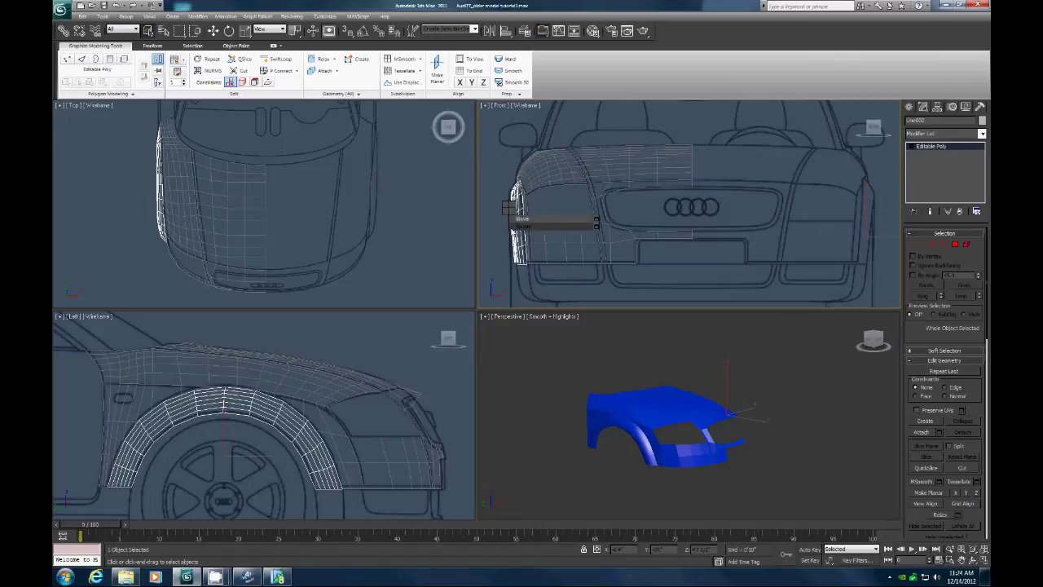
{"action": "right_click", "coordinate": [511, 225]}
{"action": "left_click", "coordinate": [521, 192]}
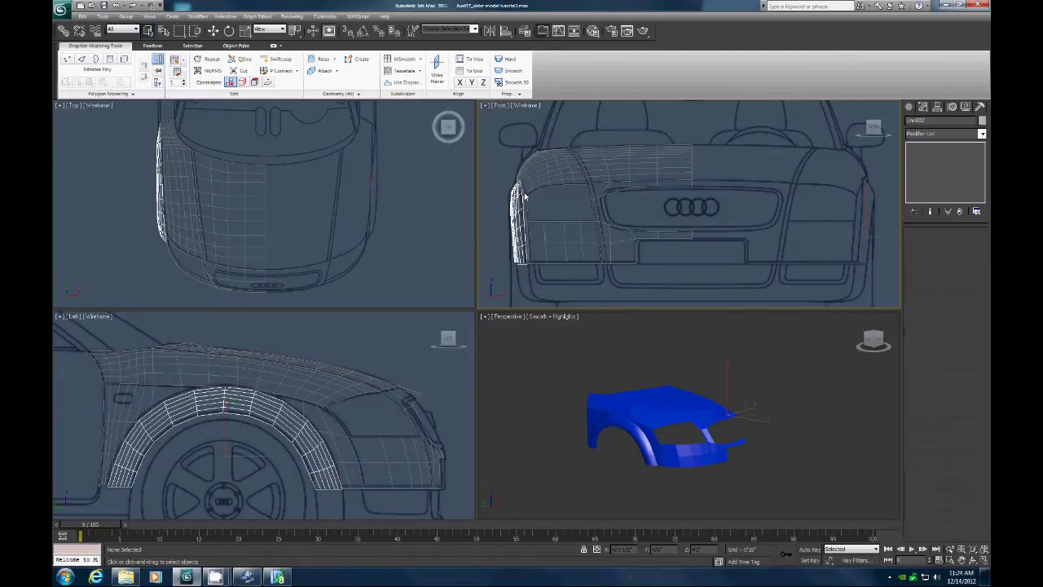
{"action": "left_click", "coordinate": [686, 180]}
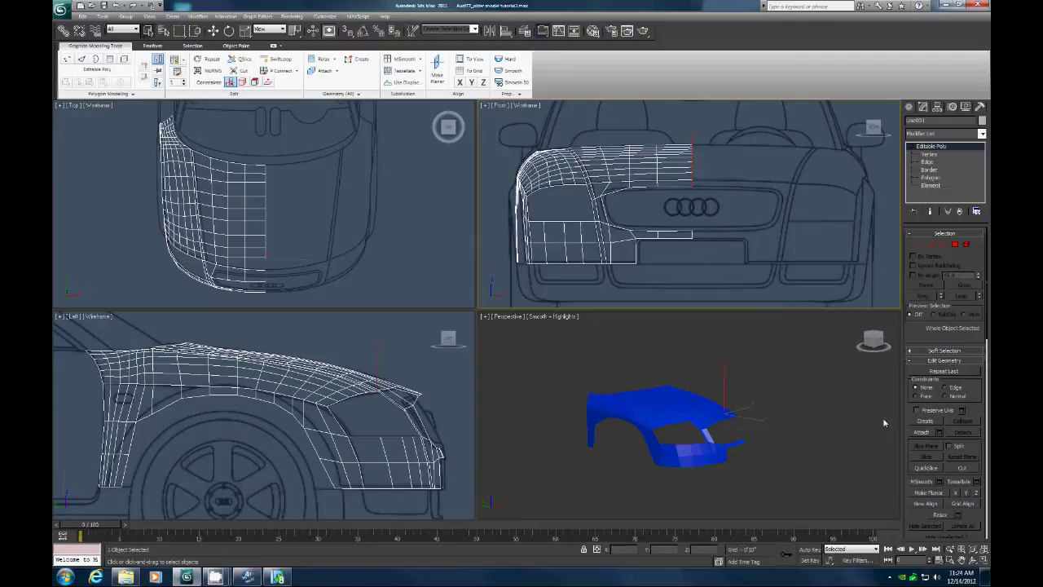
Step: Move one vertex ahead of and one behind the front wheel to fit the wheel arch outline in the side blueprint
{"action": "left_click", "coordinate": [947, 560]}
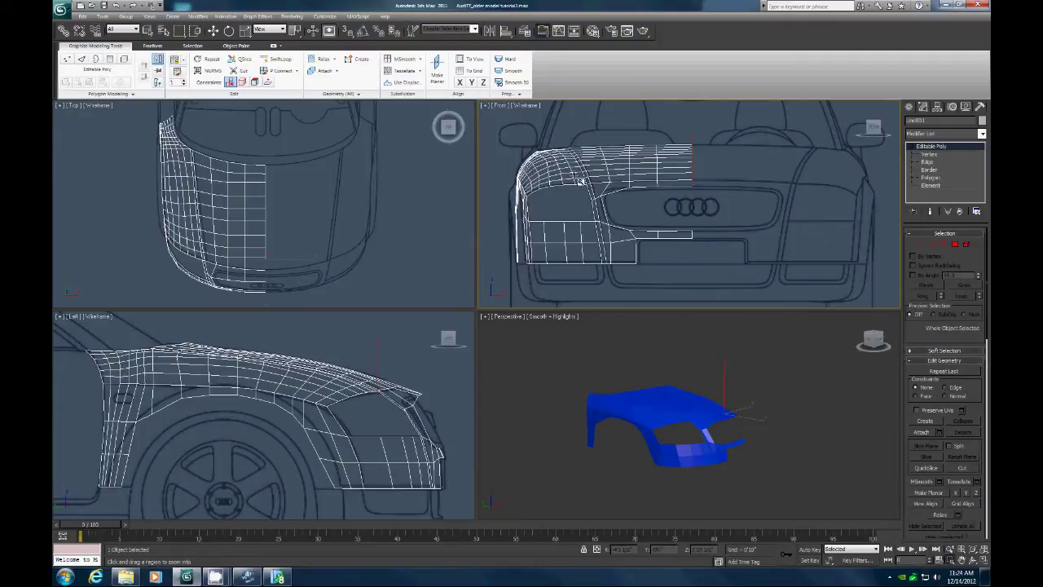
{"action": "left_click_drag", "start_coordinate": [550, 174], "coordinate": [715, 262]}
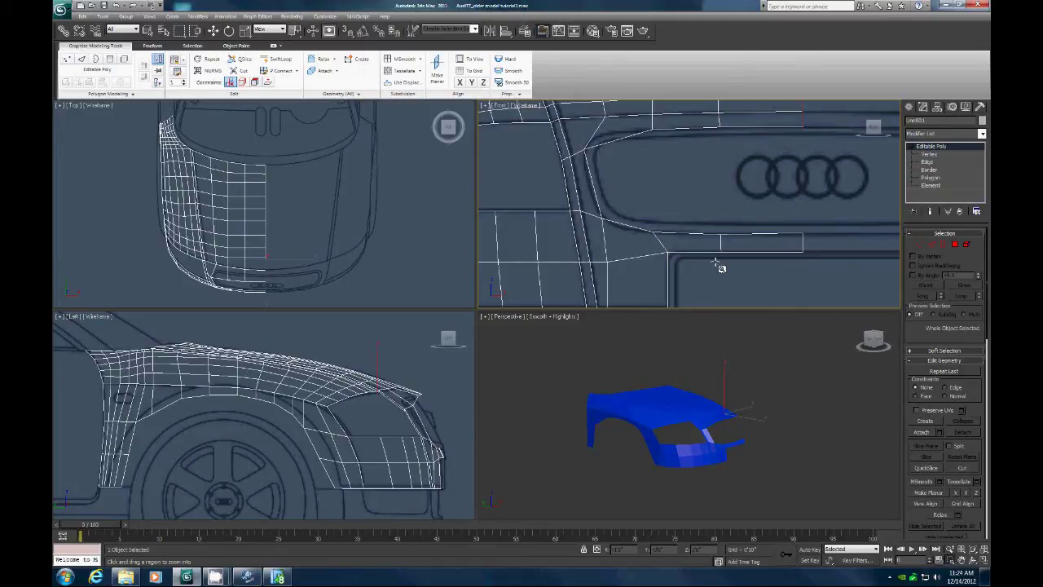
{"action": "left_click", "coordinate": [919, 244]}
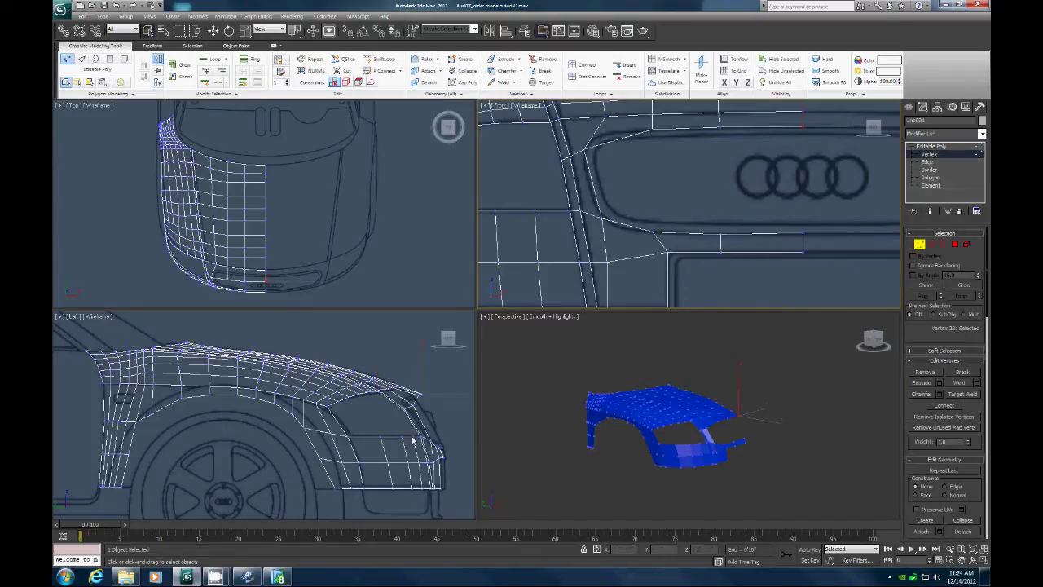
{"action": "left_click", "coordinate": [319, 457]}
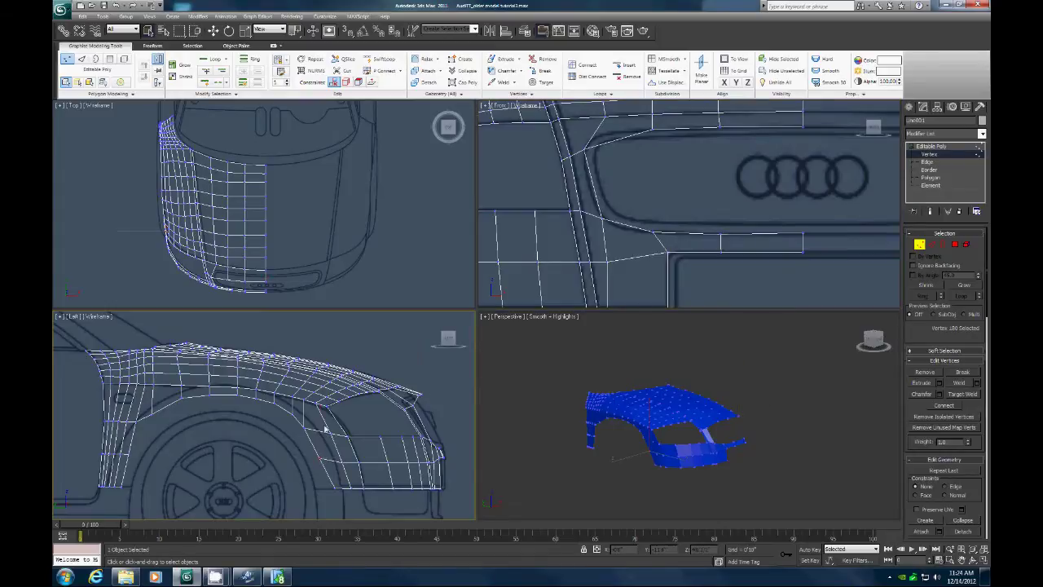
{"action": "key", "text": "w"}
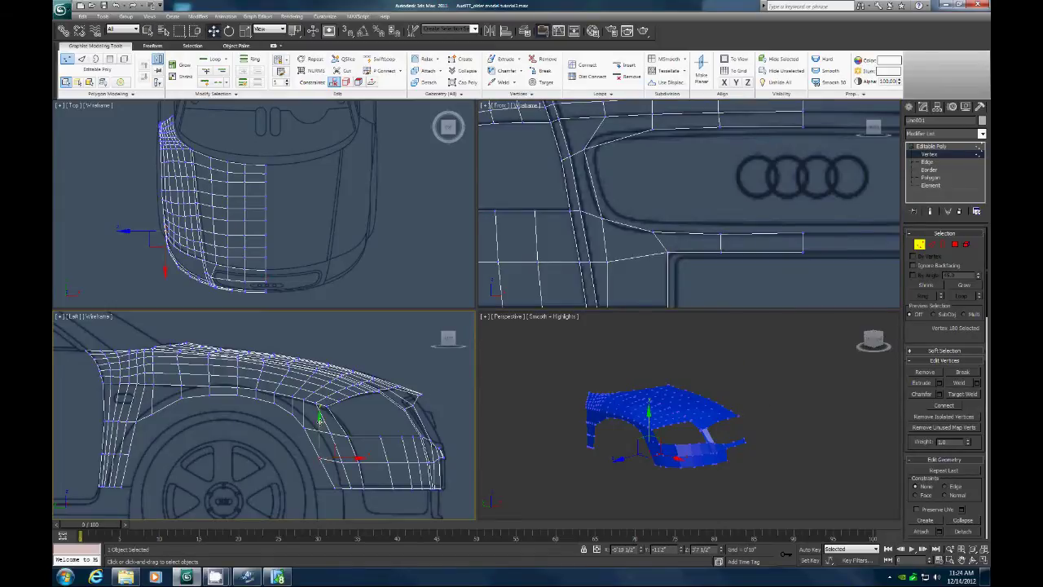
{"action": "left_click_drag", "start_coordinate": [319, 422], "coordinate": [321, 428]}
{"action": "left_click_drag", "start_coordinate": [350, 461], "coordinate": [304, 427]}
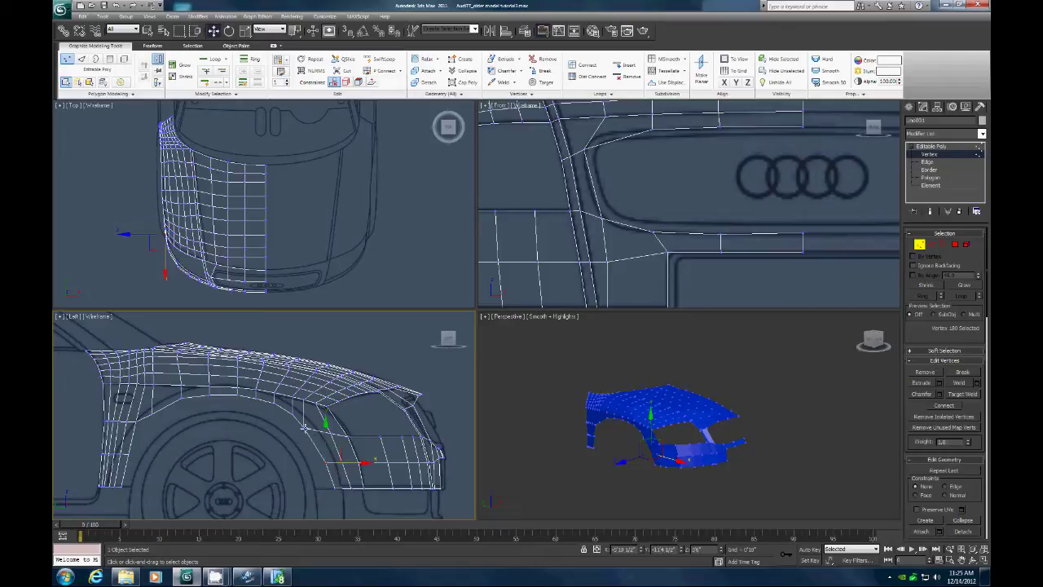
{"action": "left_click", "coordinate": [135, 422]}
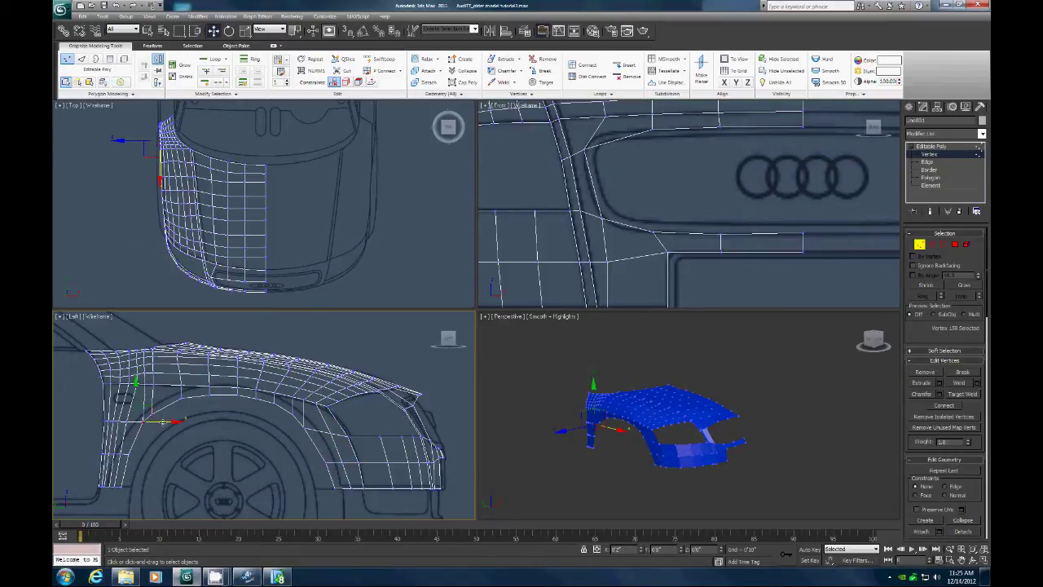
{"action": "left_click_drag", "start_coordinate": [163, 421], "coordinate": [149, 417]}
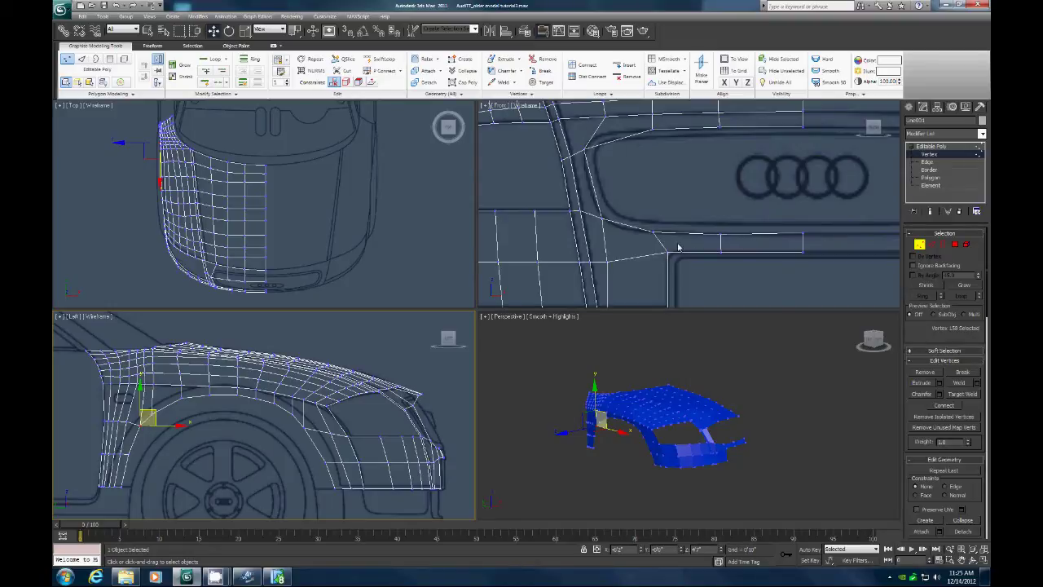
Step: Connect the vertical edges between the headlight opening and the grille with a new cross edge
{"action": "left_click", "coordinate": [932, 244]}
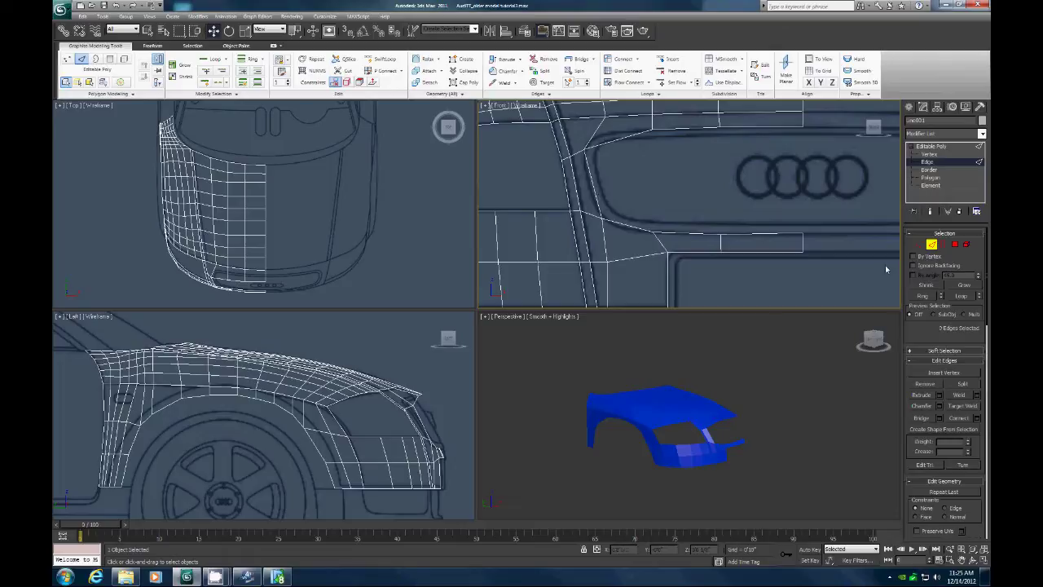
{"action": "left_click_drag", "start_coordinate": [528, 187], "coordinate": [615, 189]}
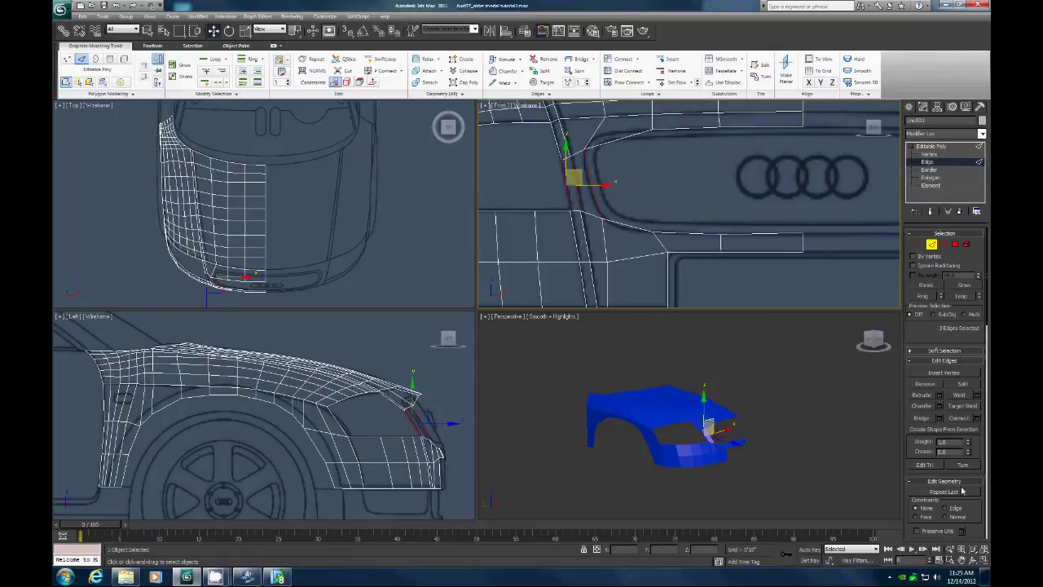
{"action": "left_click", "coordinate": [955, 420]}
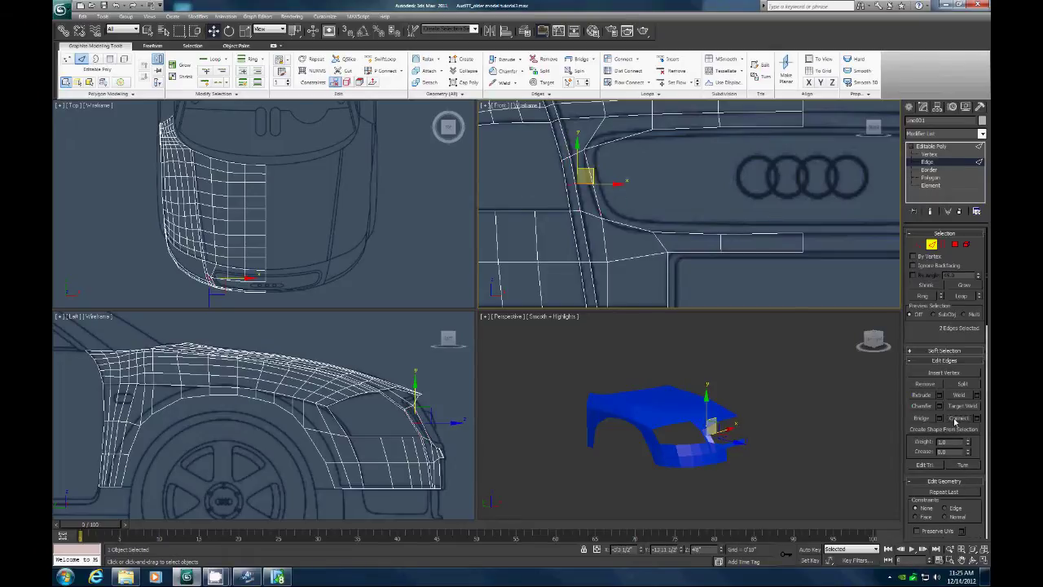
{"action": "left_click", "coordinate": [931, 244]}
Step: Move the new vertex and the upper corner vertex of the grille opening to follow the grille outline in the front blueprint
{"action": "key", "text": "1"}
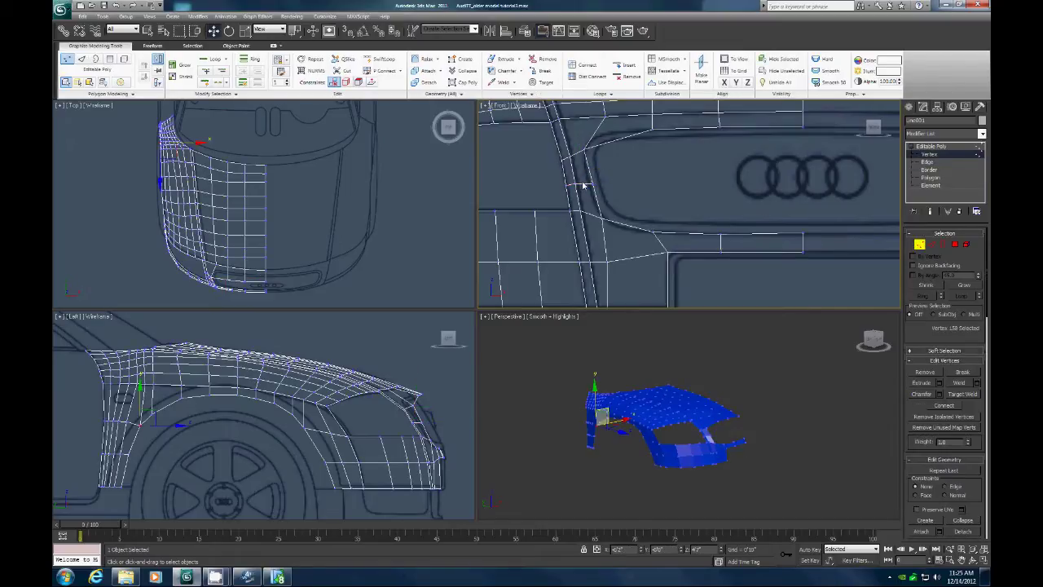
{"action": "left_click", "coordinate": [593, 184]}
{"action": "left_click_drag", "start_coordinate": [618, 181], "coordinate": [613, 183]}
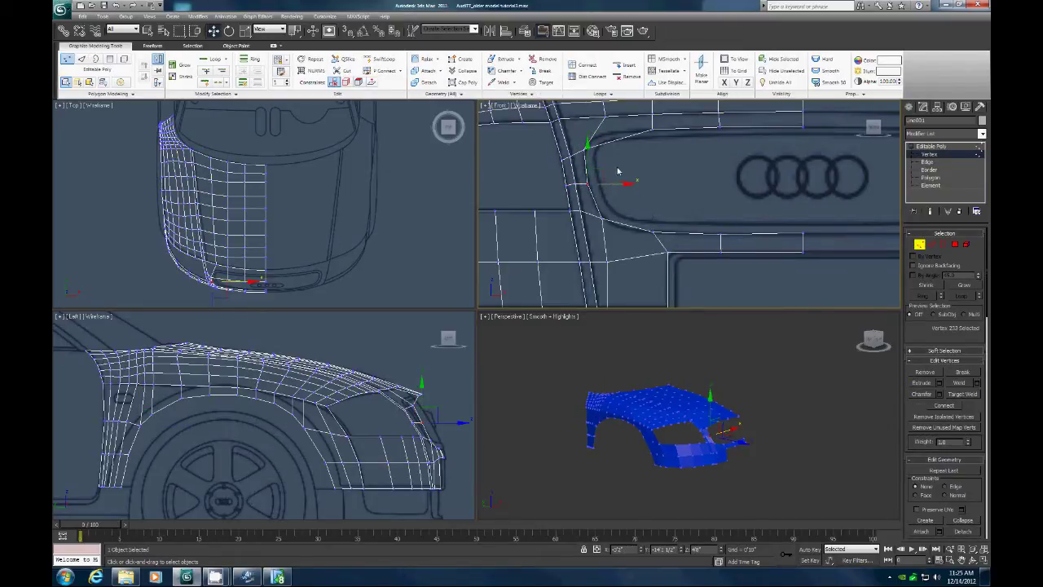
{"action": "left_click", "coordinate": [585, 148]}
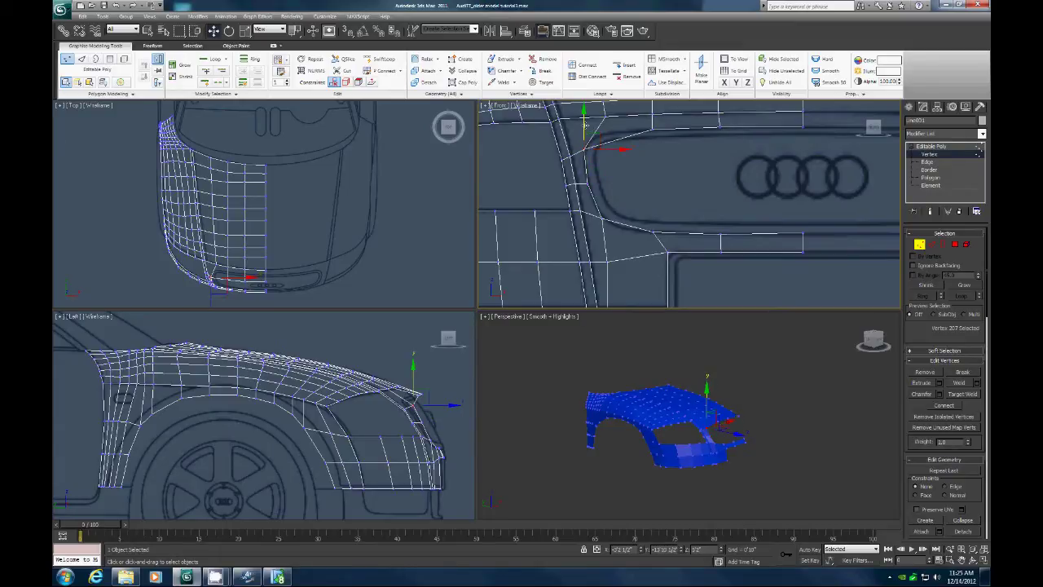
{"action": "left_click_drag", "start_coordinate": [585, 124], "coordinate": [634, 182]}
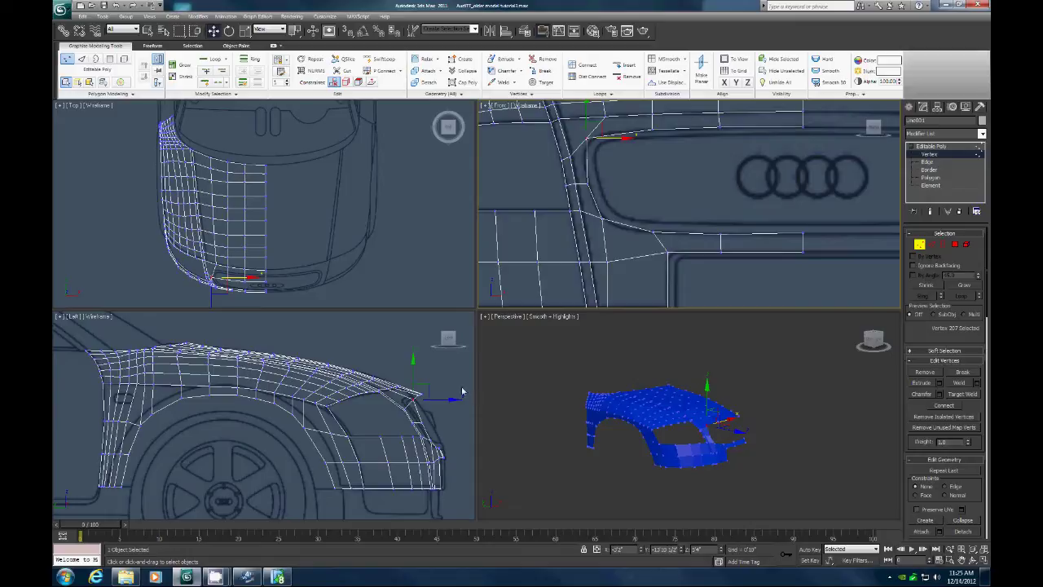
Step: Adjust the height and depth of the grille's upper corner vertex and the vertex below it in the side view
{"action": "left_click_drag", "start_coordinate": [413, 362], "coordinate": [413, 364]}
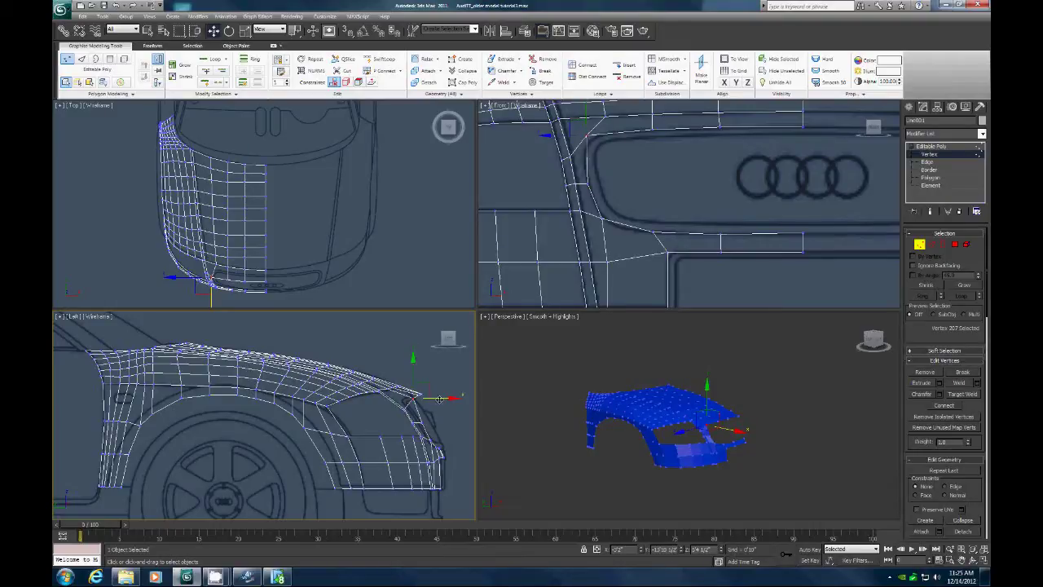
{"action": "left_click_drag", "start_coordinate": [440, 399], "coordinate": [432, 401]}
{"action": "mouse_move", "coordinate": [432, 401]}
{"action": "left_mouse_down"}
{"action": "mouse_move", "coordinate": [422, 402]}
{"action": "mouse_move", "coordinate": [436, 422]}
{"action": "left_mouse_up"}
{"action": "left_click", "coordinate": [421, 422]}
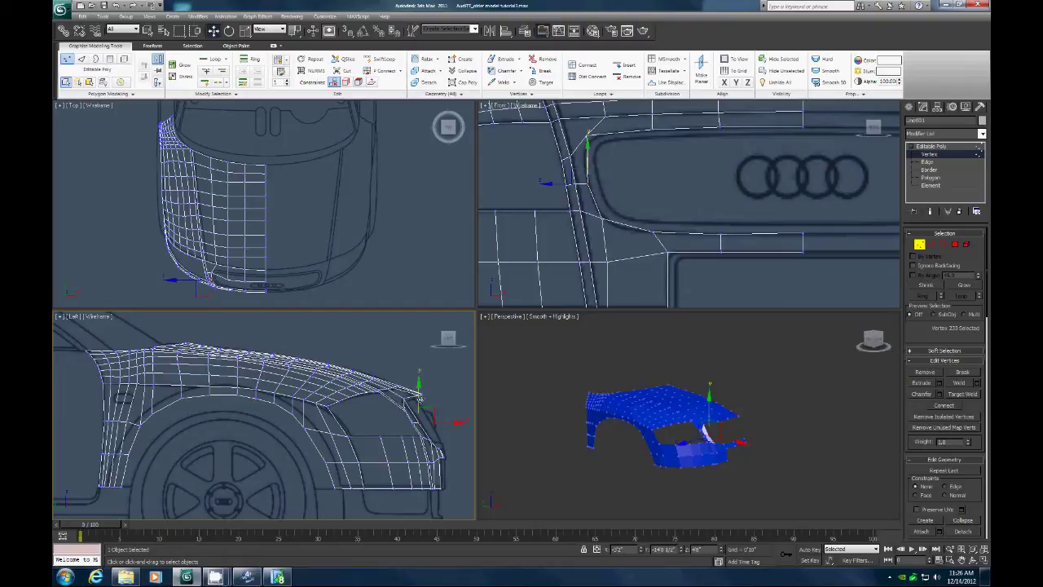
Step: Move the hood's front edge vertex nearest the grille corner back towards the side blueprint outline
{"action": "left_click", "coordinate": [949, 561]}
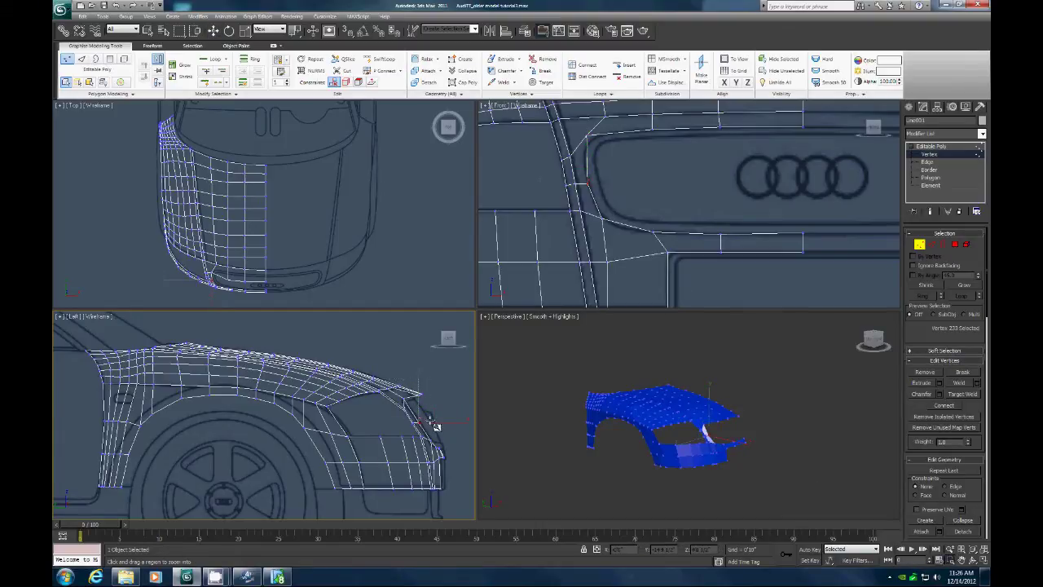
{"action": "left_click_drag", "start_coordinate": [435, 425], "coordinate": [433, 423]}
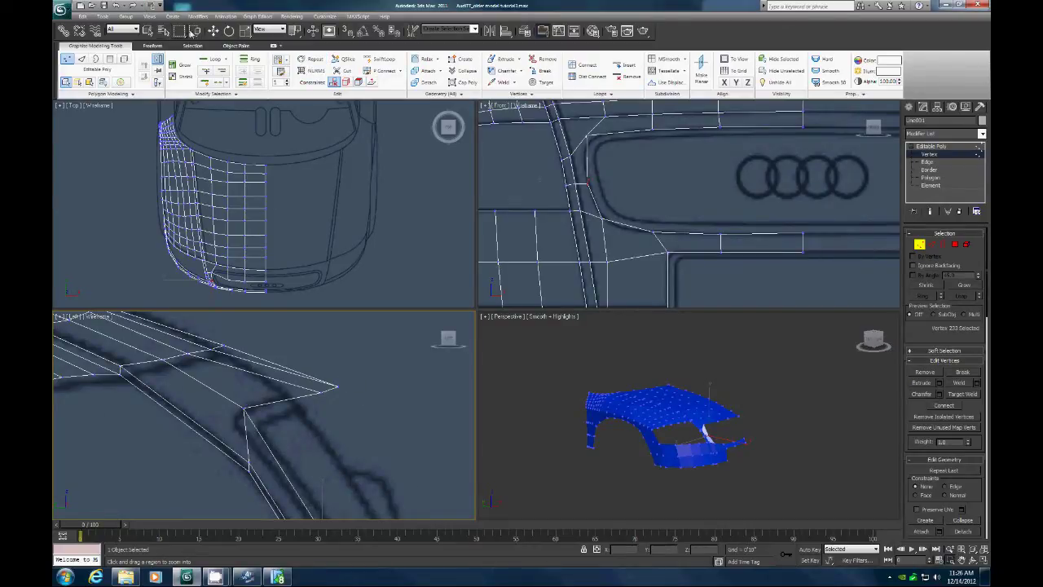
{"action": "left_click", "coordinate": [212, 30]}
{"action": "left_click", "coordinate": [319, 393]}
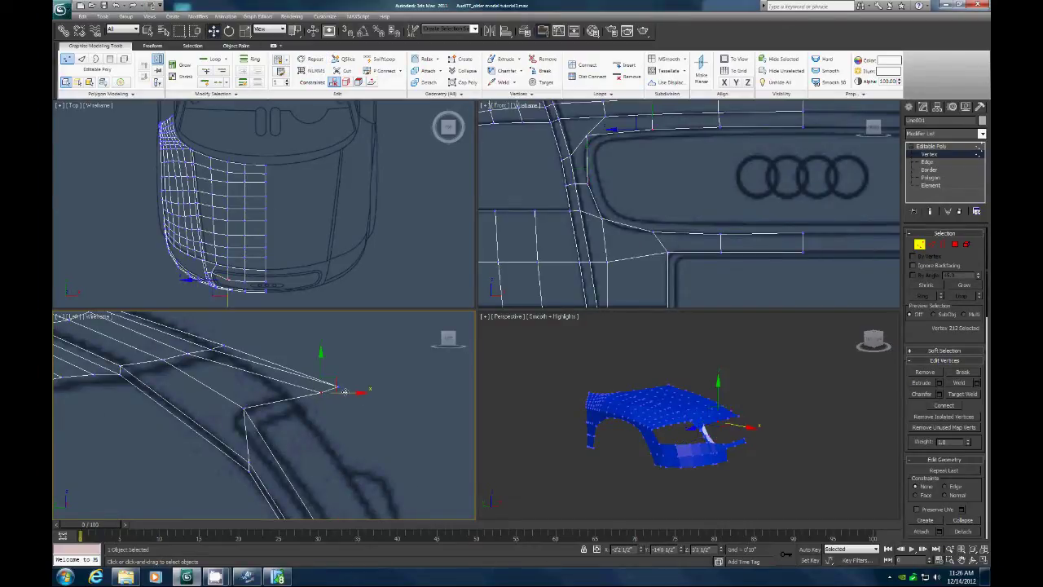
{"action": "left_click", "coordinate": [285, 392]}
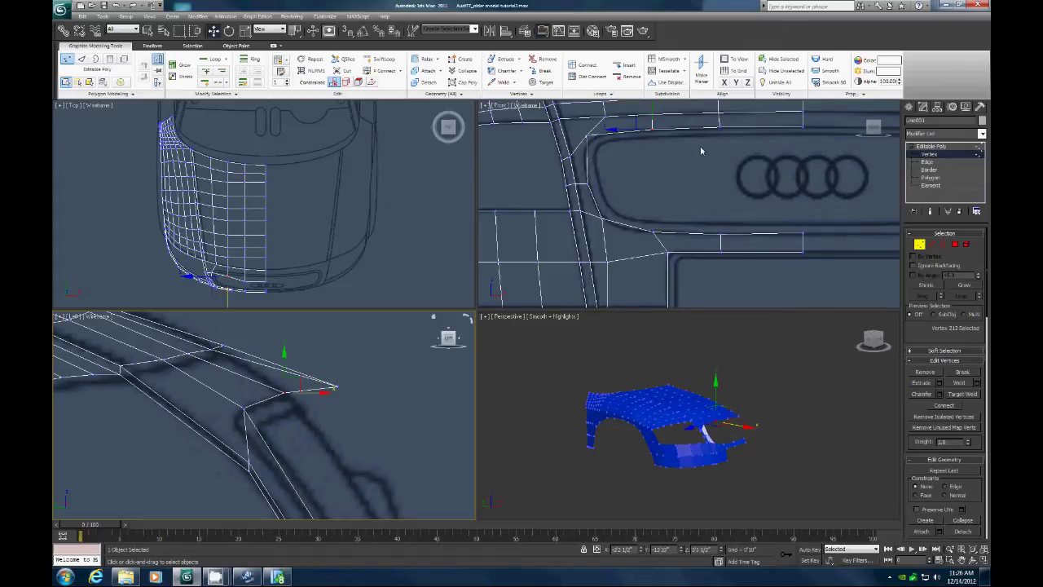
Step: Move the remaining two hood edge vertices above the grille, out to the centre line, back towards the side blueprint's hood profile
{"action": "left_click", "coordinate": [722, 127]}
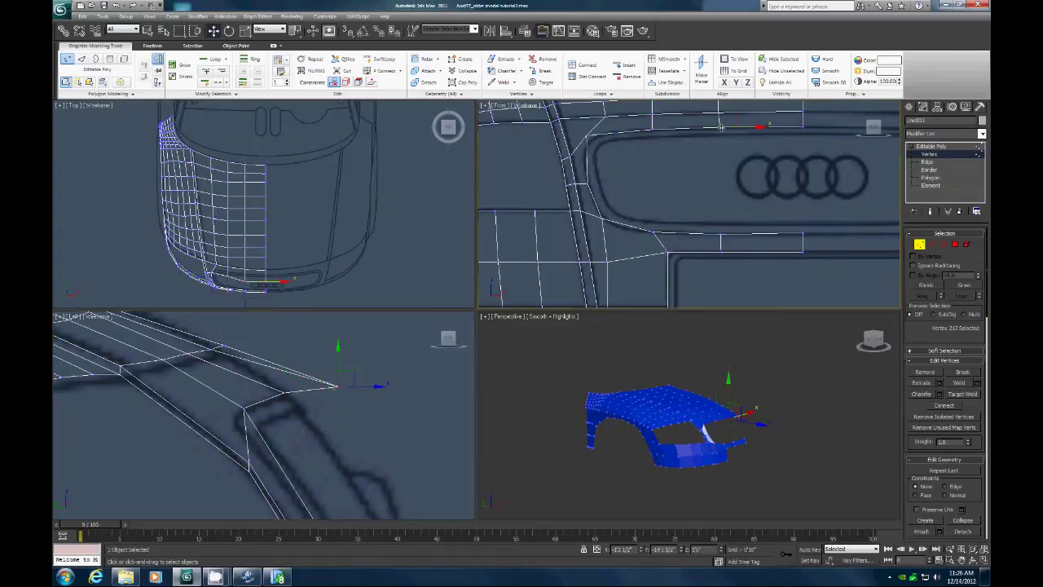
{"action": "right_click", "coordinate": [410, 357]}
{"action": "left_click_drag", "start_coordinate": [373, 387], "coordinate": [330, 387]}
{"action": "left_click", "coordinate": [349, 387]}
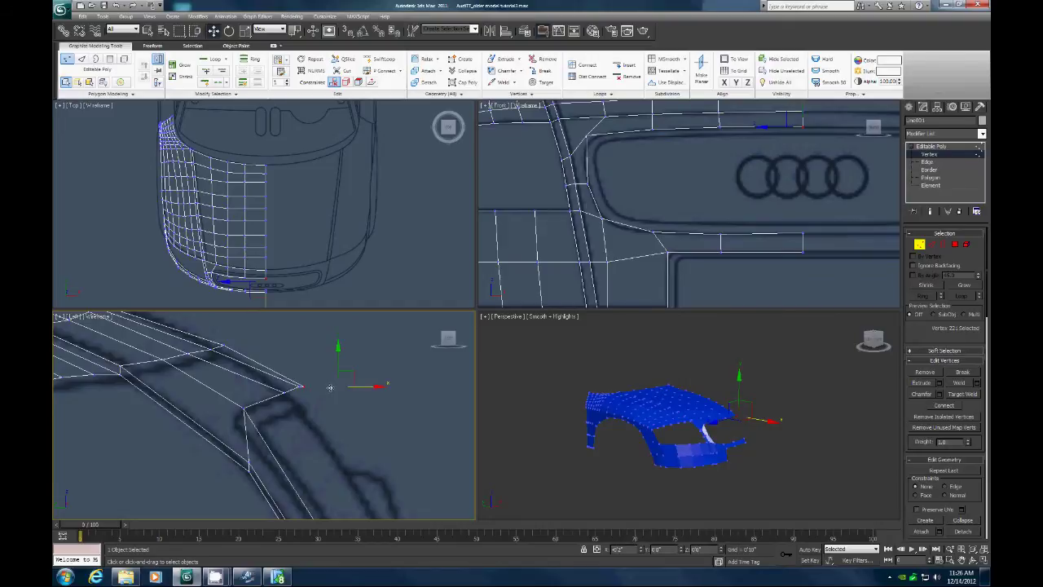
{"action": "left_click", "coordinate": [301, 387]}
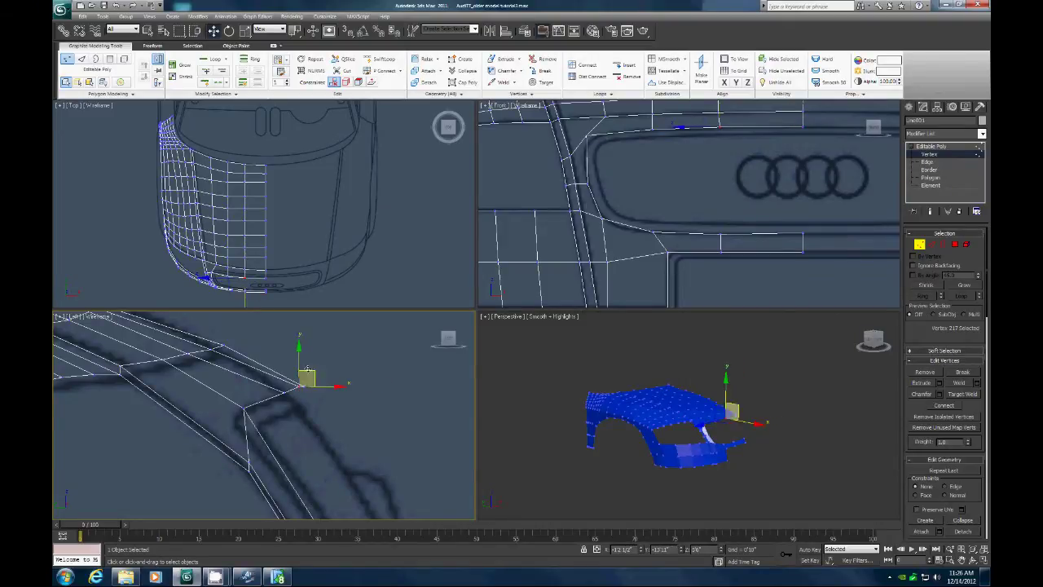
{"action": "left_click_drag", "start_coordinate": [300, 344], "coordinate": [300, 350]}
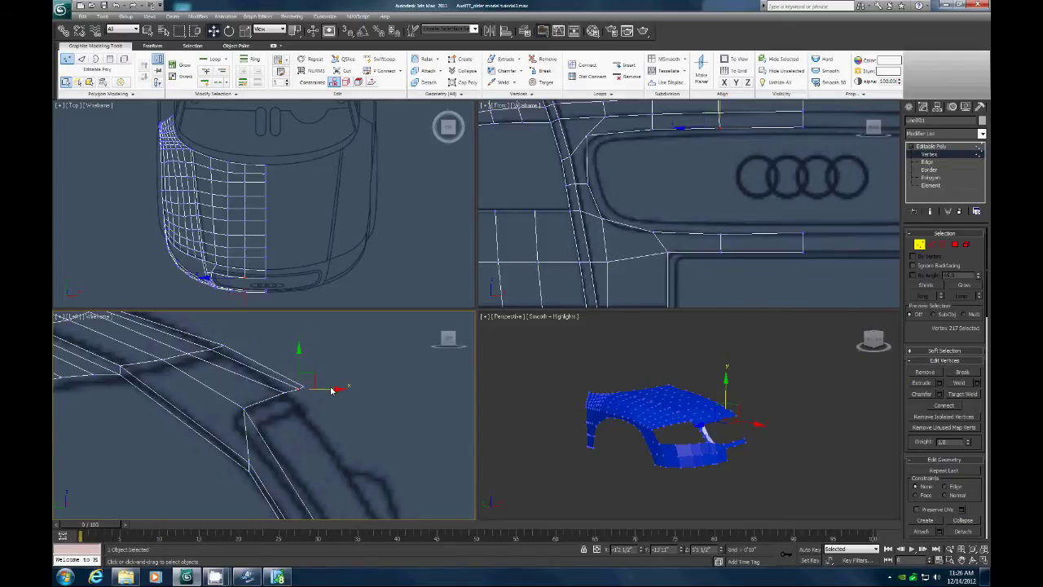
{"action": "mouse_move", "coordinate": [332, 389]}
{"action": "left_mouse_down"}
{"action": "mouse_move", "coordinate": [306, 388]}
{"action": "mouse_move", "coordinate": [325, 393]}
{"action": "left_mouse_up"}
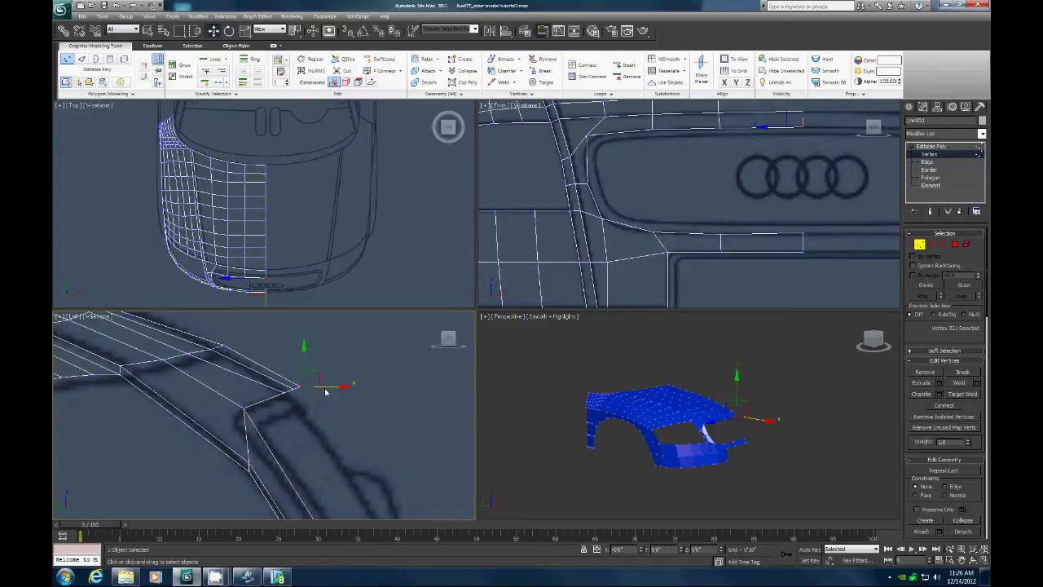
{"action": "left_click", "coordinate": [949, 561]}
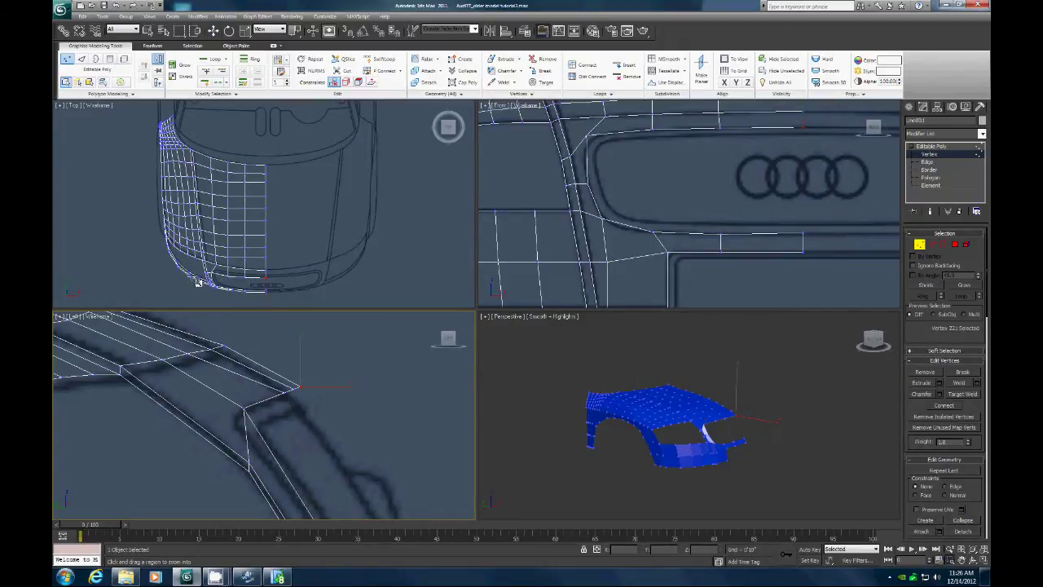
Step: Move the three hood edge vertices above the grille back to the grille's upper outline in the top view
{"action": "left_click_drag", "start_coordinate": [209, 267], "coordinate": [290, 302]}
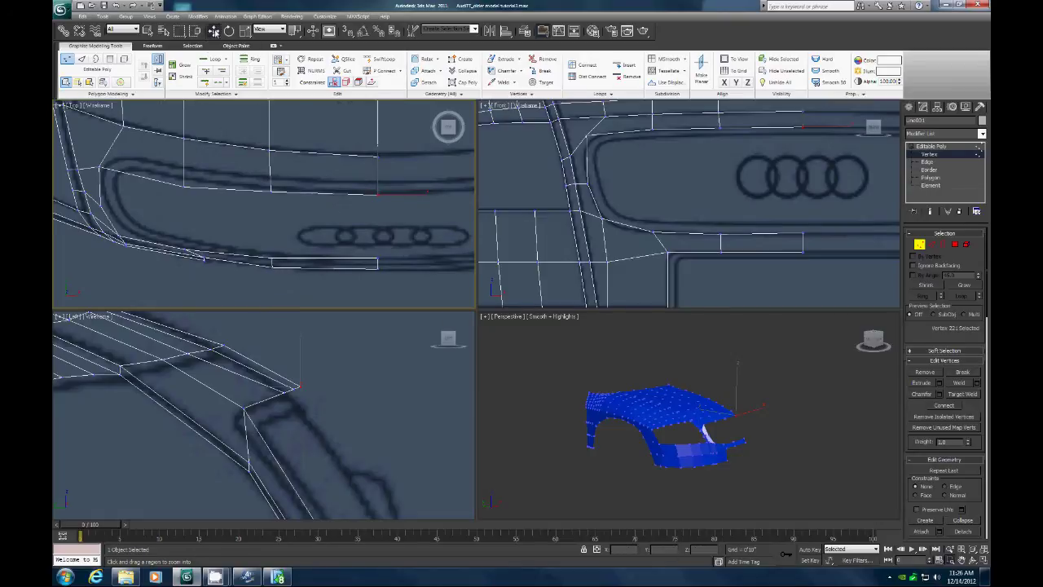
{"action": "left_click", "coordinate": [213, 31]}
{"action": "left_click_drag", "start_coordinate": [379, 156], "coordinate": [380, 145]}
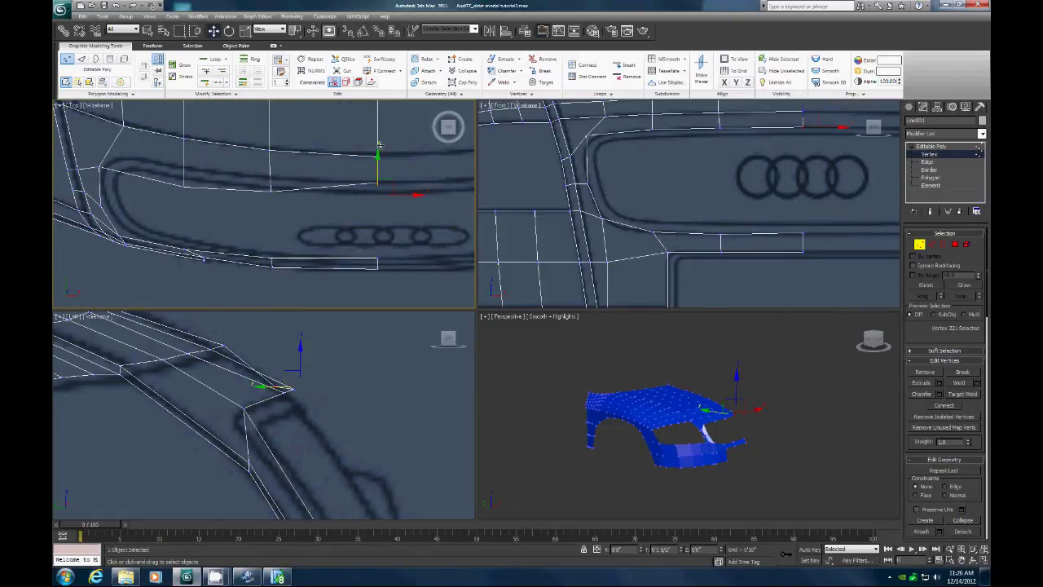
{"action": "left_click", "coordinate": [271, 191]}
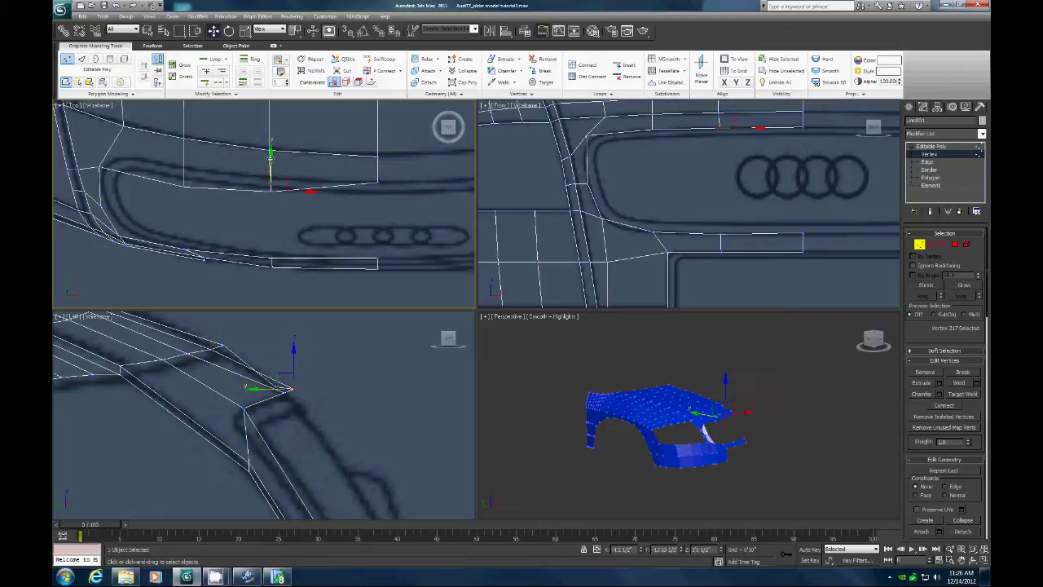
{"action": "left_click_drag", "start_coordinate": [270, 155], "coordinate": [272, 145]}
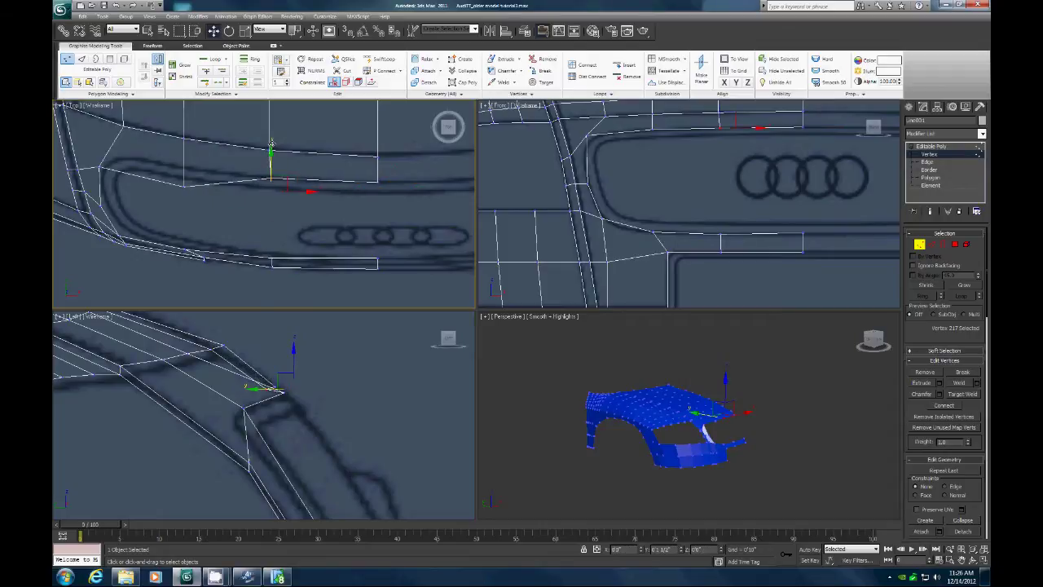
{"action": "left_click", "coordinate": [184, 182], "text": "alt"}
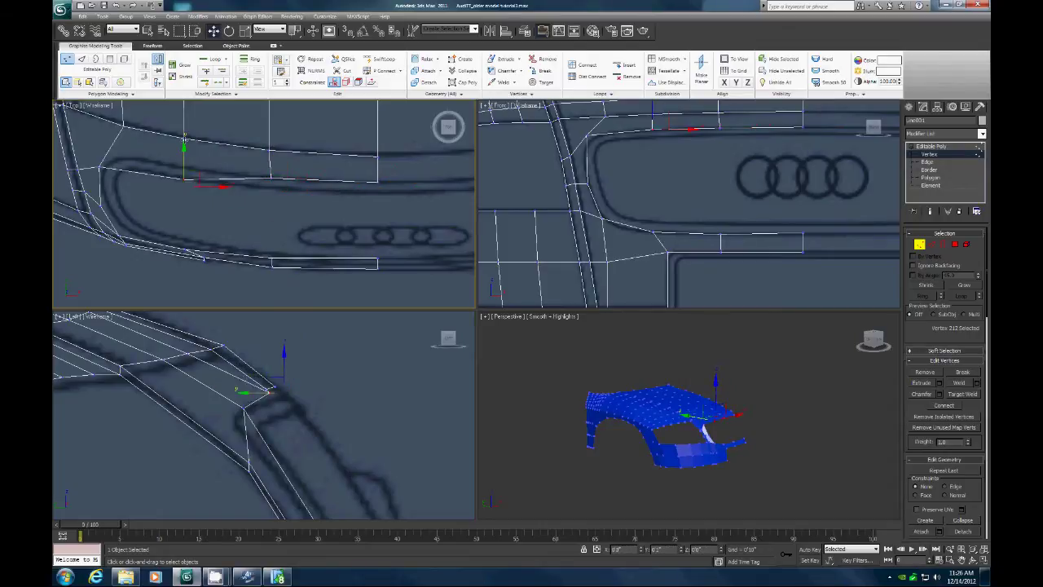
{"action": "left_click_drag", "start_coordinate": [184, 140], "coordinate": [184, 124]}
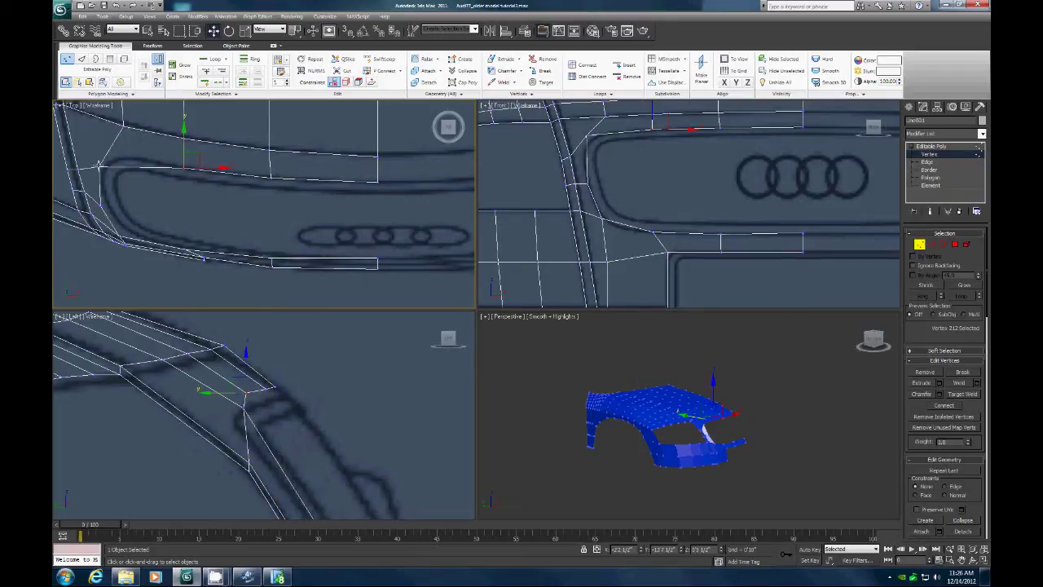
{"action": "left_click", "coordinate": [247, 353]}
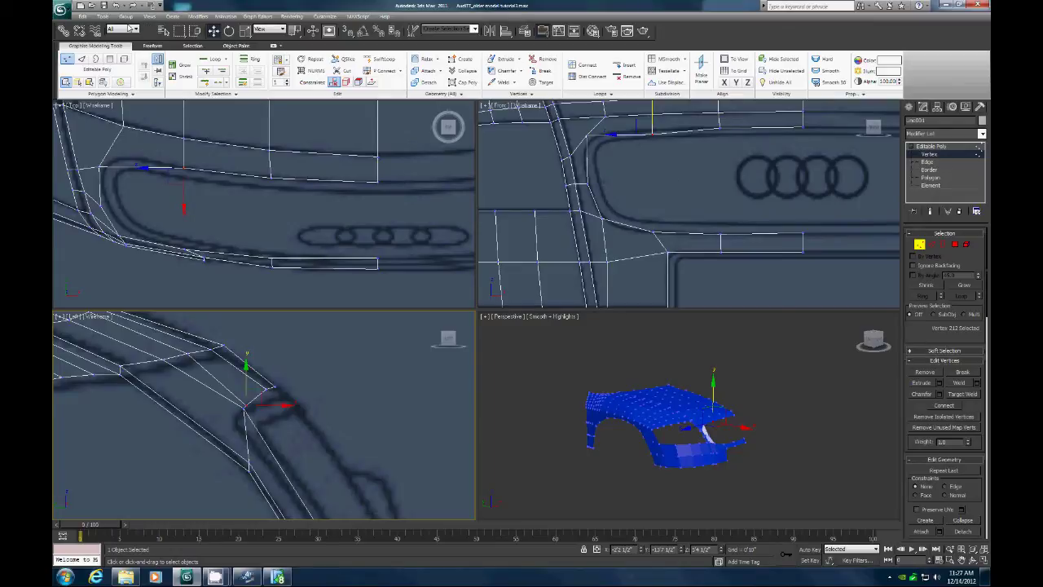
{"action": "left_click", "coordinate": [82, 16]}
{"action": "left_click", "coordinate": [96, 29]}
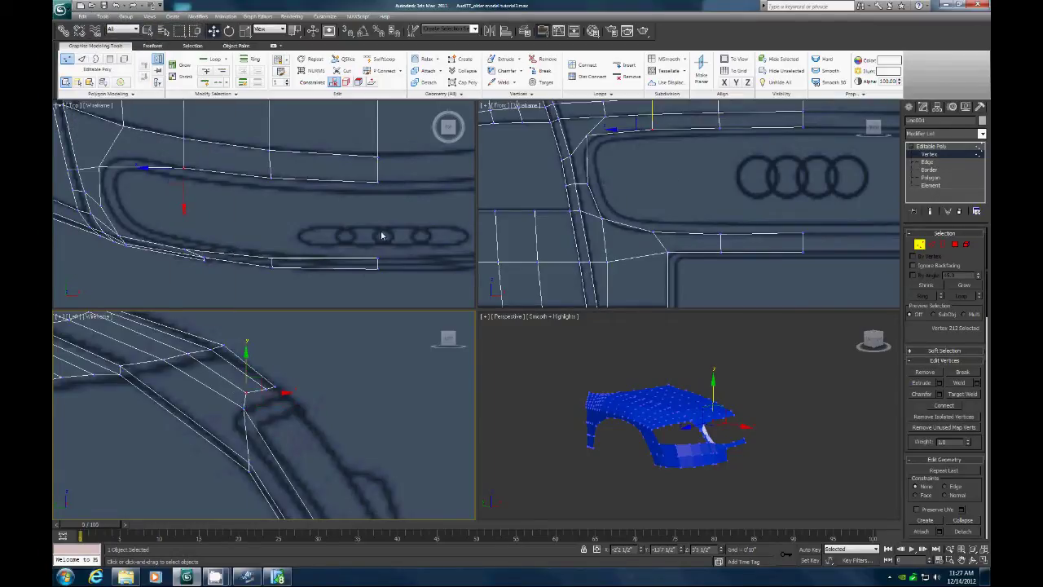
Step: Move the grille's lower edge vertex on the centre line and its neighbour slightly forward in the top view
{"action": "left_click", "coordinate": [377, 257]}
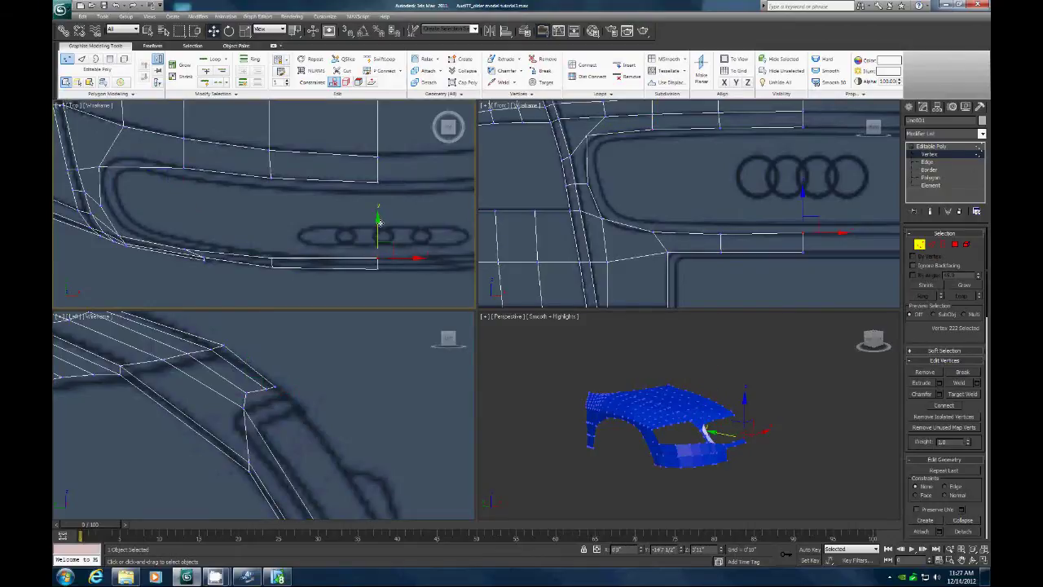
{"action": "left_click_drag", "start_coordinate": [378, 257], "coordinate": [377, 266]}
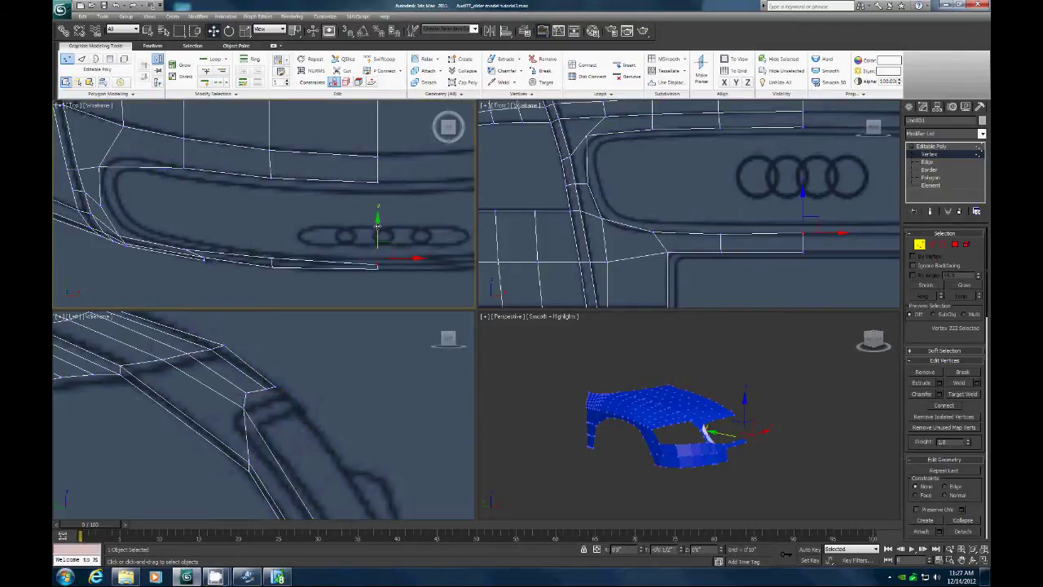
{"action": "left_click", "coordinate": [272, 260]}
{"action": "left_click_drag", "start_coordinate": [272, 225], "coordinate": [273, 230]}
Step: Shift the next lower grille edge vertex outward along the edge towards the centre line and slightly forward in the top view
{"action": "left_click", "coordinate": [185, 249]}
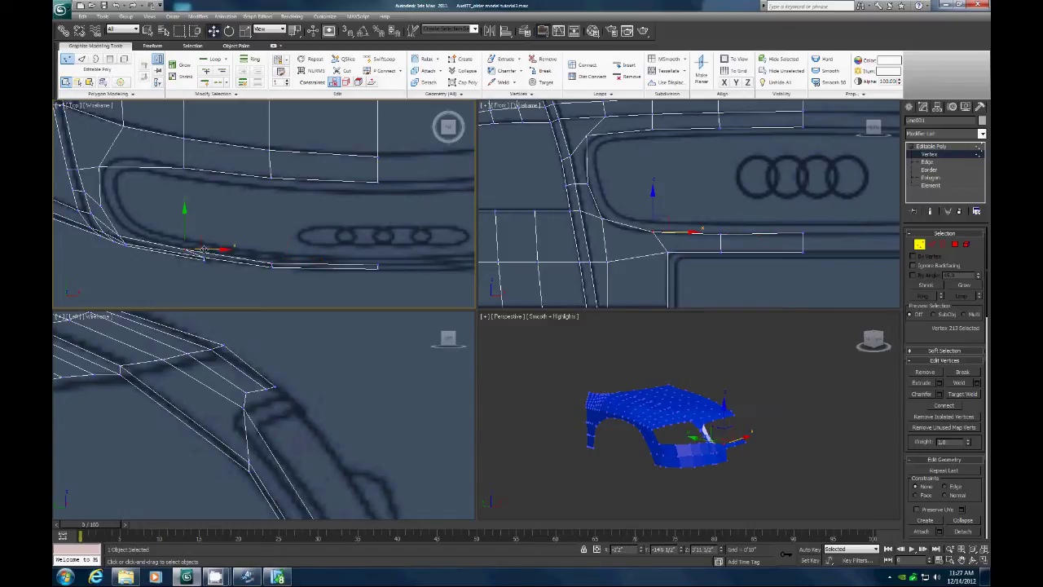
{"action": "left_click_drag", "start_coordinate": [203, 249], "coordinate": [222, 249]}
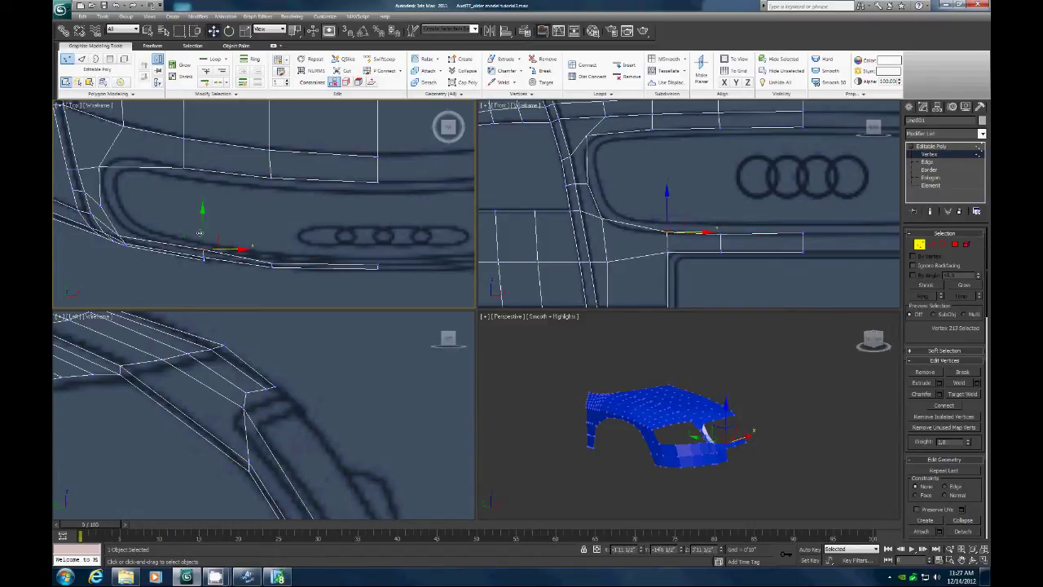
{"action": "left_click_drag", "start_coordinate": [204, 213], "coordinate": [203, 217]}
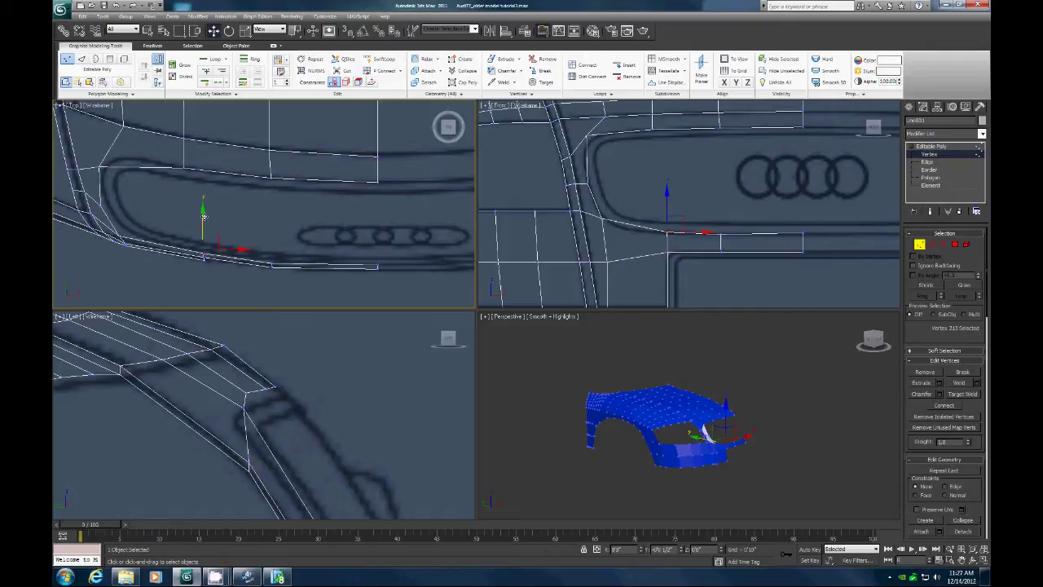
Step: Adjust the grille's lower corner vertex and the side vertex above it to the grille outline in the top and front blueprints
{"action": "left_click", "coordinate": [122, 236]}
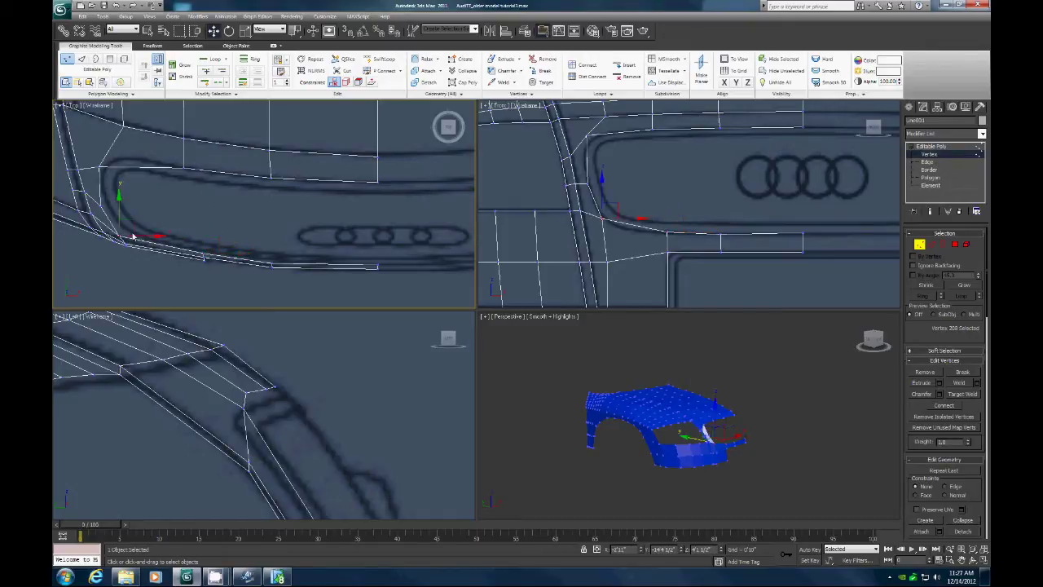
{"action": "left_click_drag", "start_coordinate": [144, 236], "coordinate": [147, 237]}
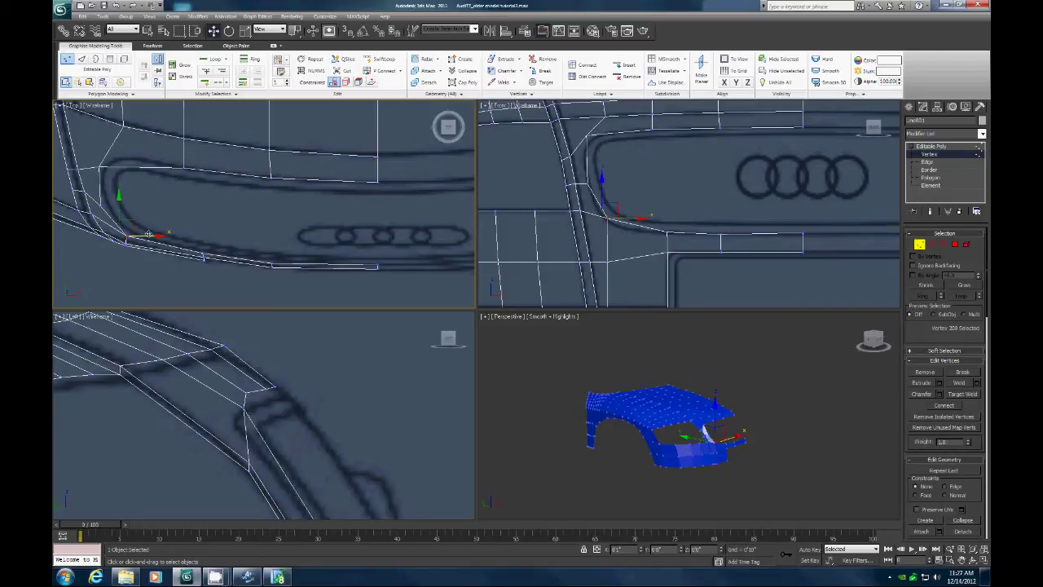
{"action": "left_click_drag", "start_coordinate": [148, 234], "coordinate": [130, 206]}
{"action": "left_click", "coordinate": [101, 204]}
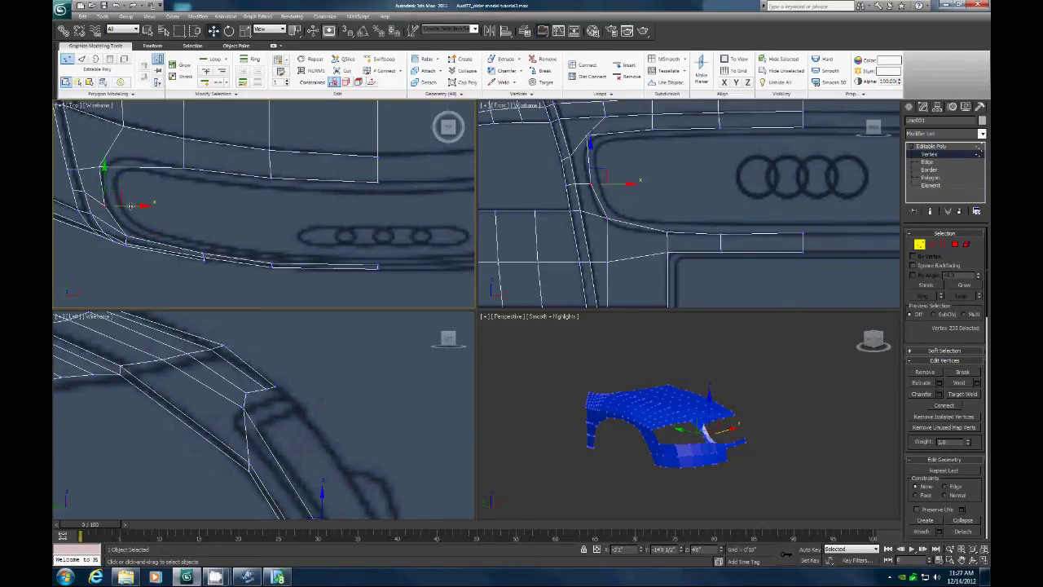
{"action": "left_click", "coordinate": [607, 218]}
{"action": "mouse_move", "coordinate": [608, 180]}
{"action": "left_mouse_down"}
{"action": "mouse_move", "coordinate": [589, 185]}
{"action": "mouse_move", "coordinate": [604, 183]}
{"action": "left_mouse_up"}
{"action": "left_click", "coordinate": [590, 185]}
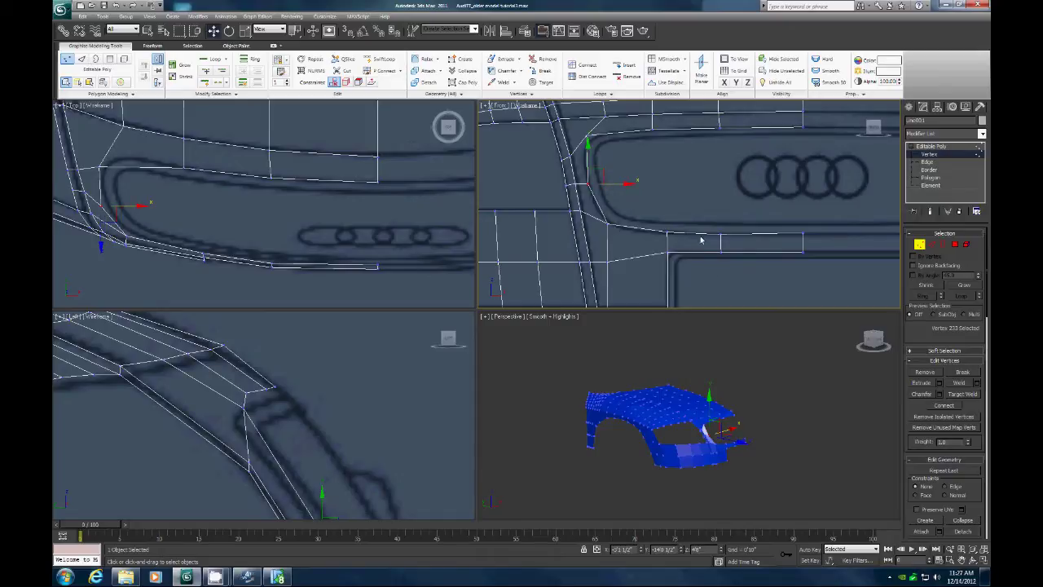
Step: Preview the smoothed fender from the side with a temporary TurboSmooth modifier and remove the modifier again
{"action": "left_click", "coordinate": [919, 245]}
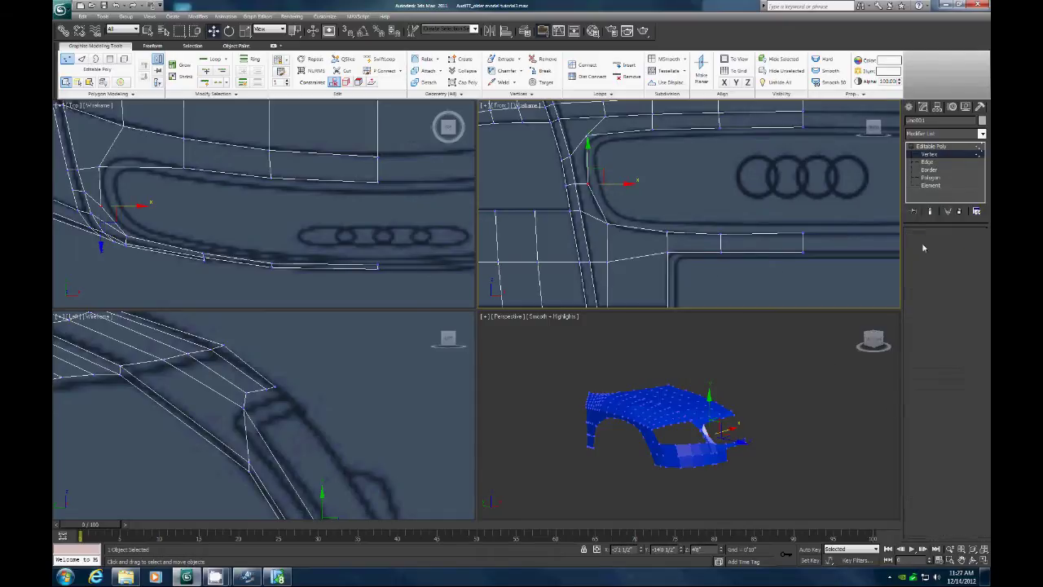
{"action": "left_click", "coordinate": [982, 134]}
{"action": "scroll", "coordinate": [945, 342], "scroll_direction": "down", "scroll_amount": 5}
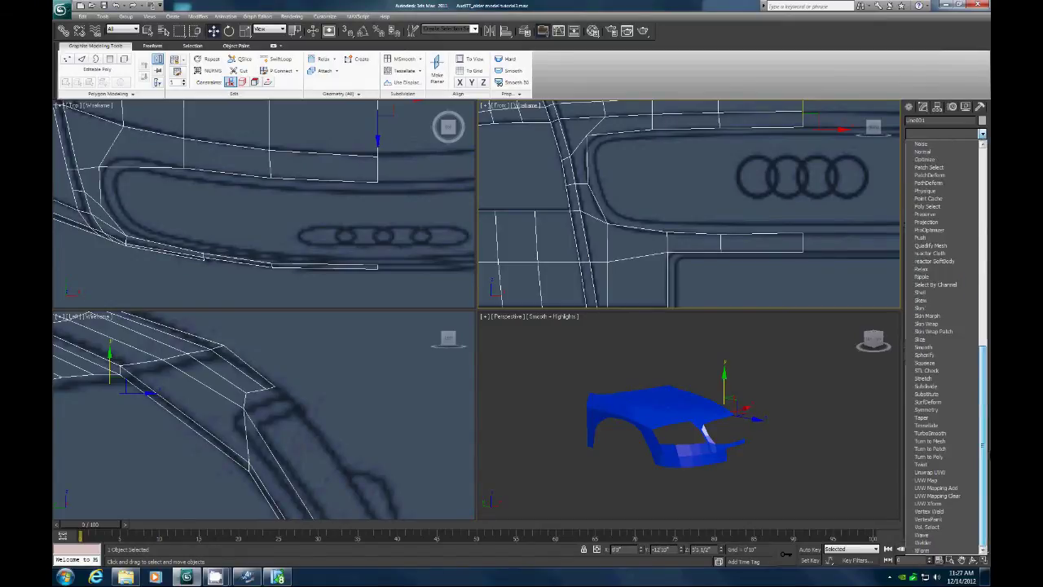
{"action": "left_click", "coordinate": [929, 432]}
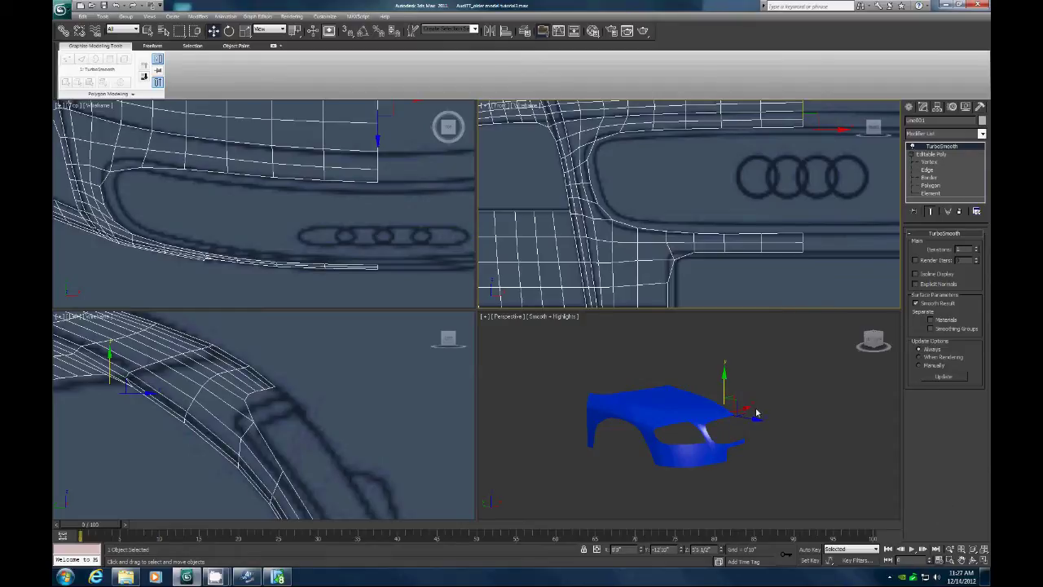
{"action": "left_click", "coordinate": [984, 550]}
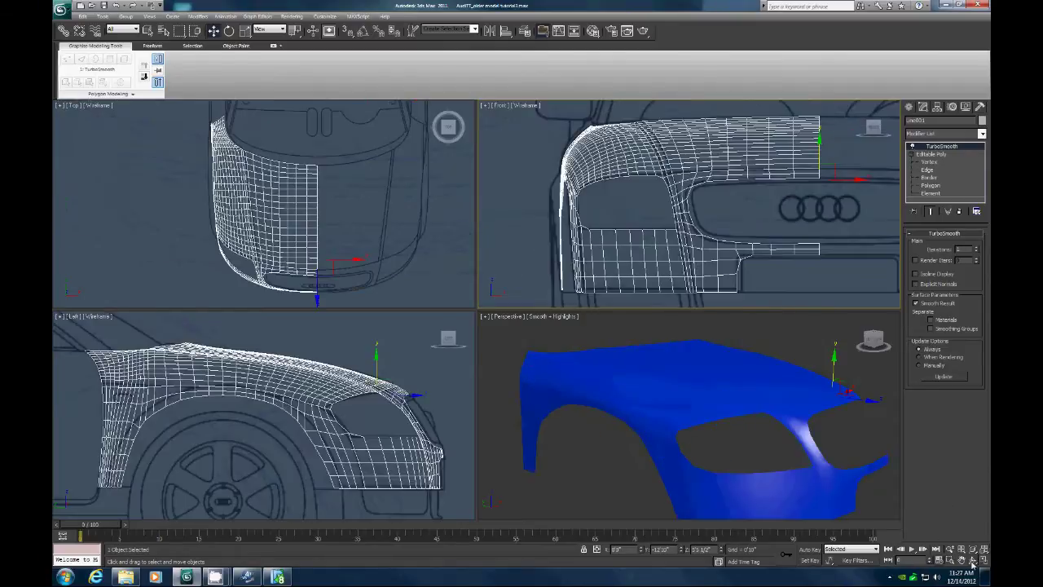
{"action": "left_click", "coordinate": [973, 560]}
{"action": "left_click_drag", "start_coordinate": [663, 401], "coordinate": [709, 383]}
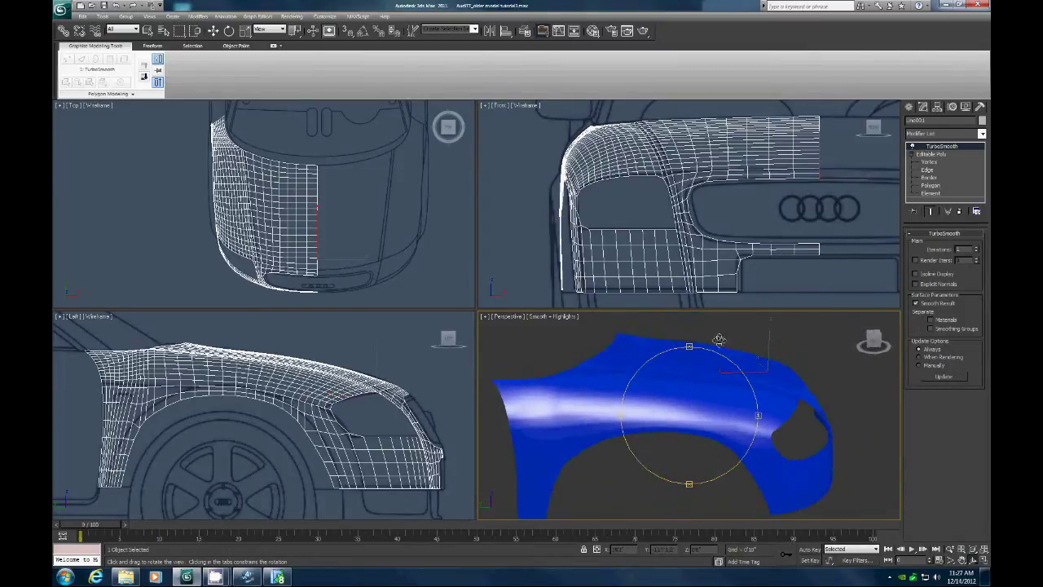
{"action": "left_click", "coordinate": [913, 148]}
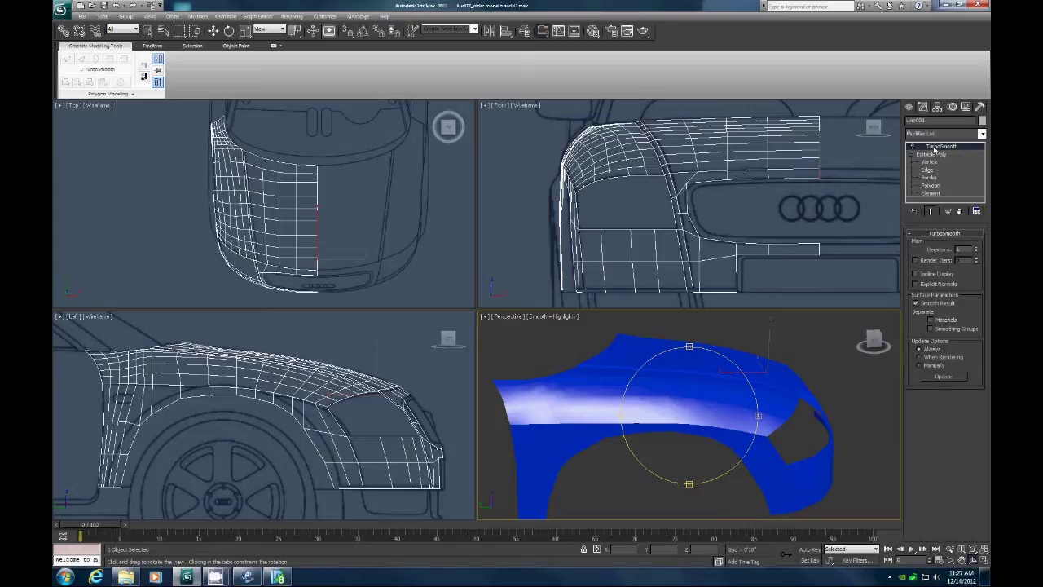
{"action": "left_click", "coordinate": [958, 211]}
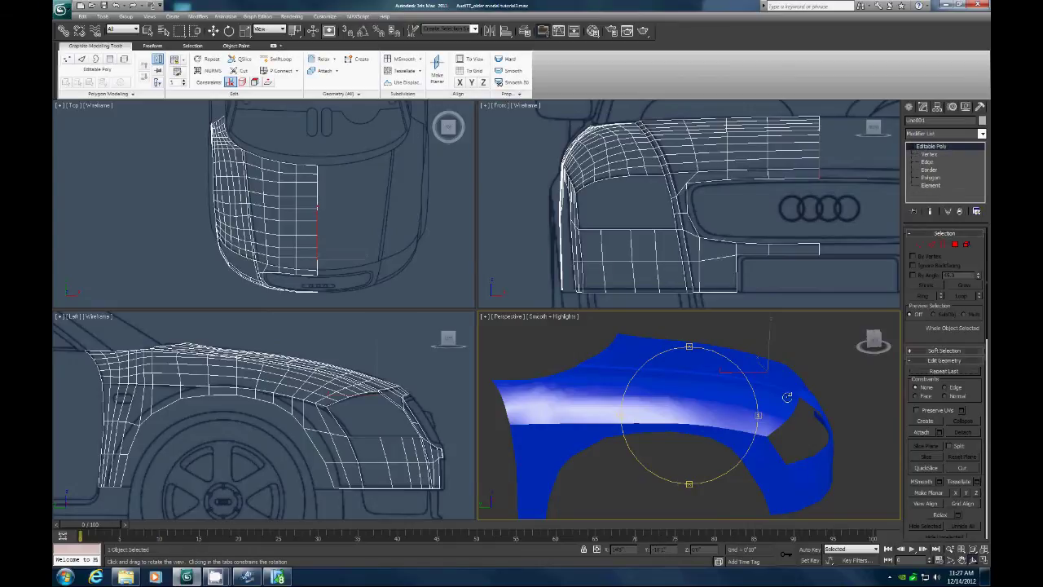
Step: Show edged faces in the perspective view and frame the fender polygons behind the wheel arch in all views
{"action": "key", "text": "F4"}
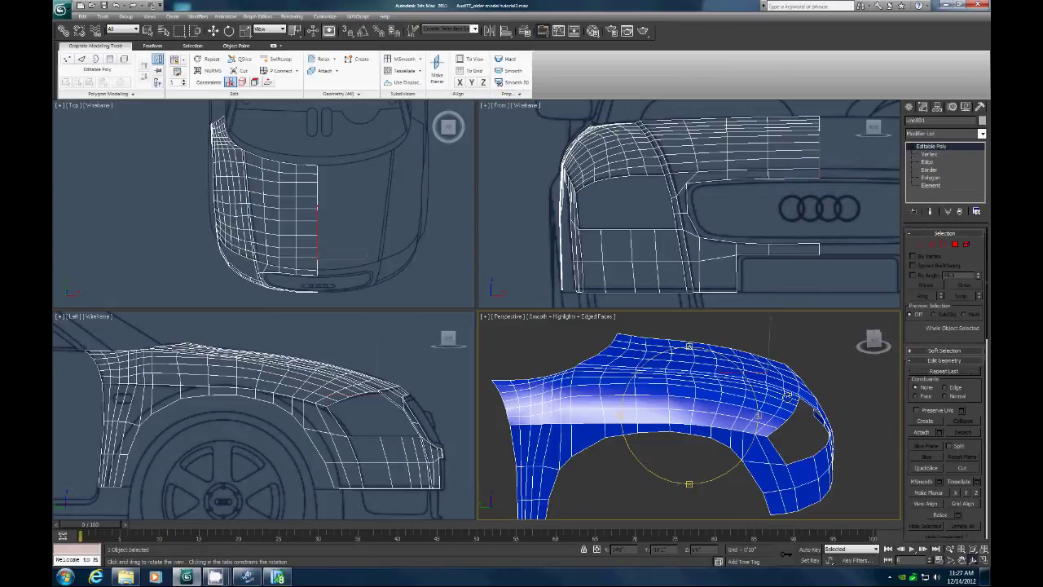
{"action": "left_click", "coordinate": [949, 560]}
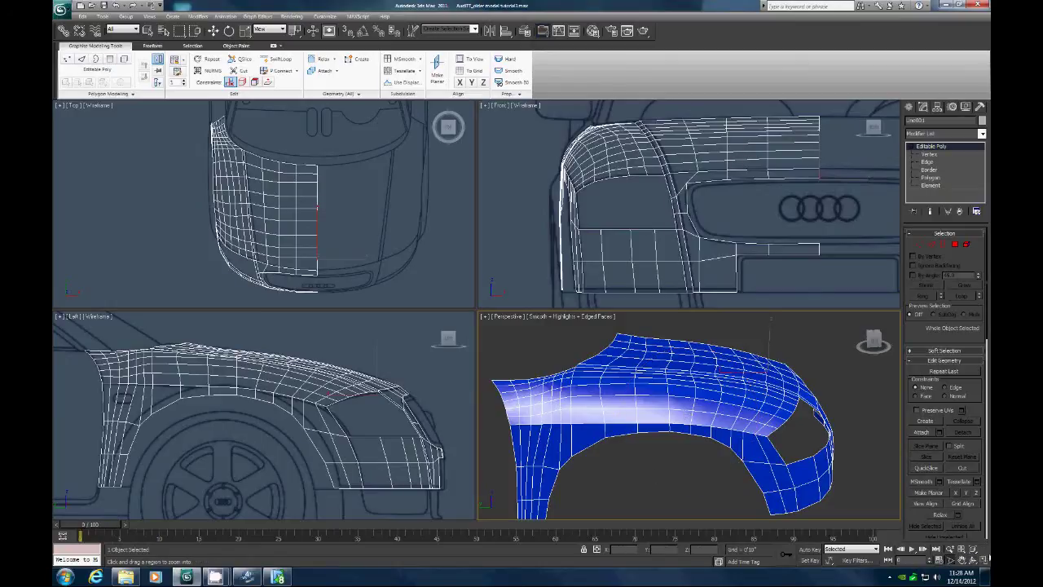
{"action": "left_click", "coordinate": [963, 560]}
{"action": "left_click_drag", "start_coordinate": [670, 438], "coordinate": [754, 436]}
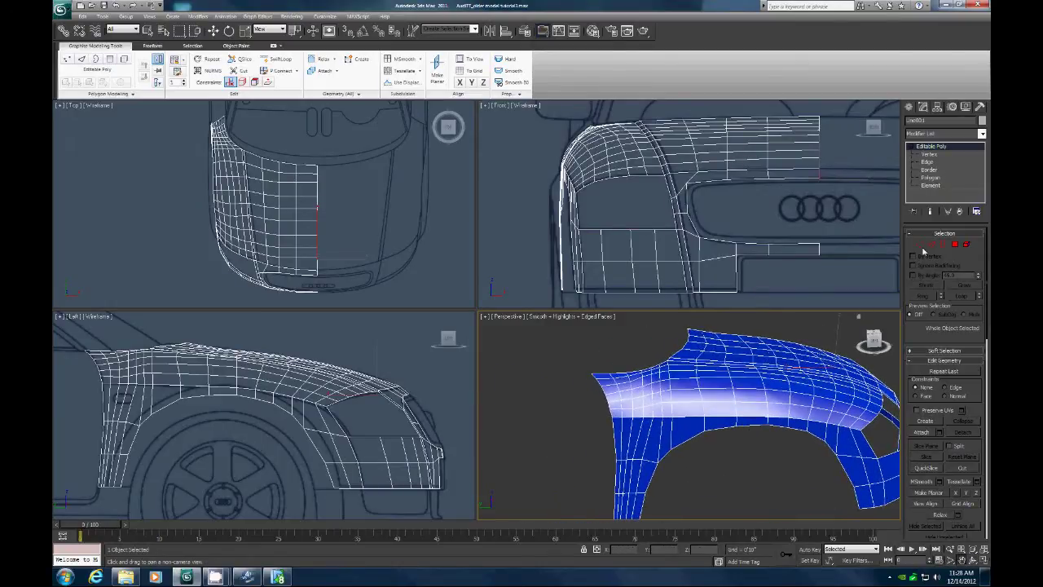
{"action": "left_click", "coordinate": [954, 243]}
{"action": "left_click_drag", "start_coordinate": [580, 377], "coordinate": [666, 430]}
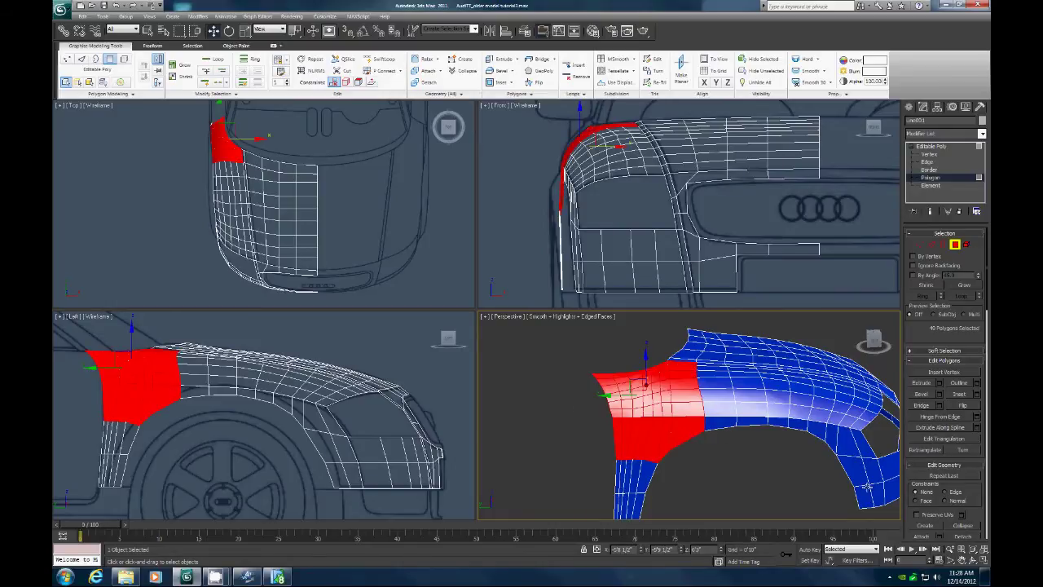
{"action": "key", "text": "z"}
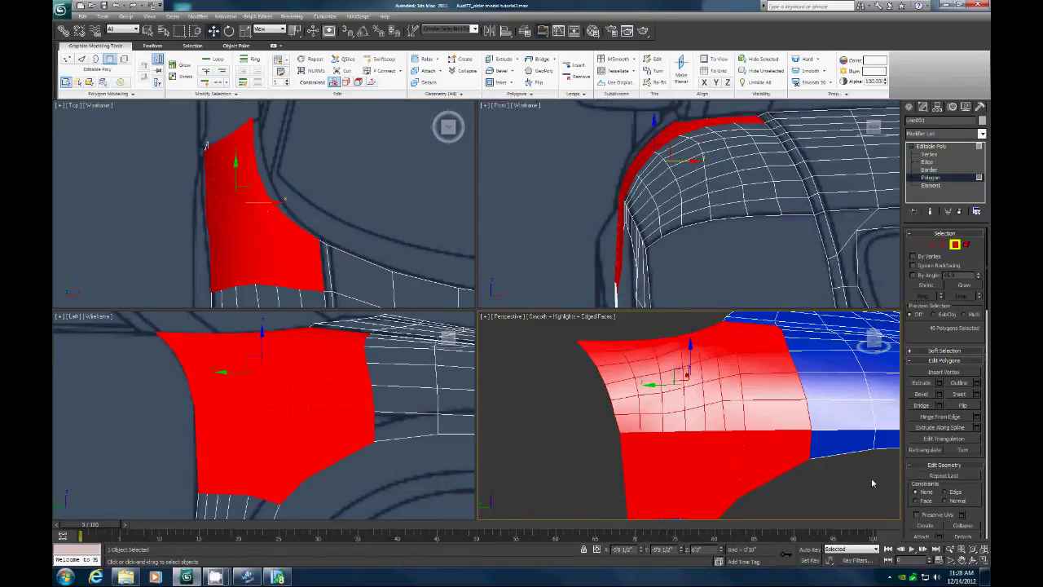
{"action": "left_click", "coordinate": [883, 505]}
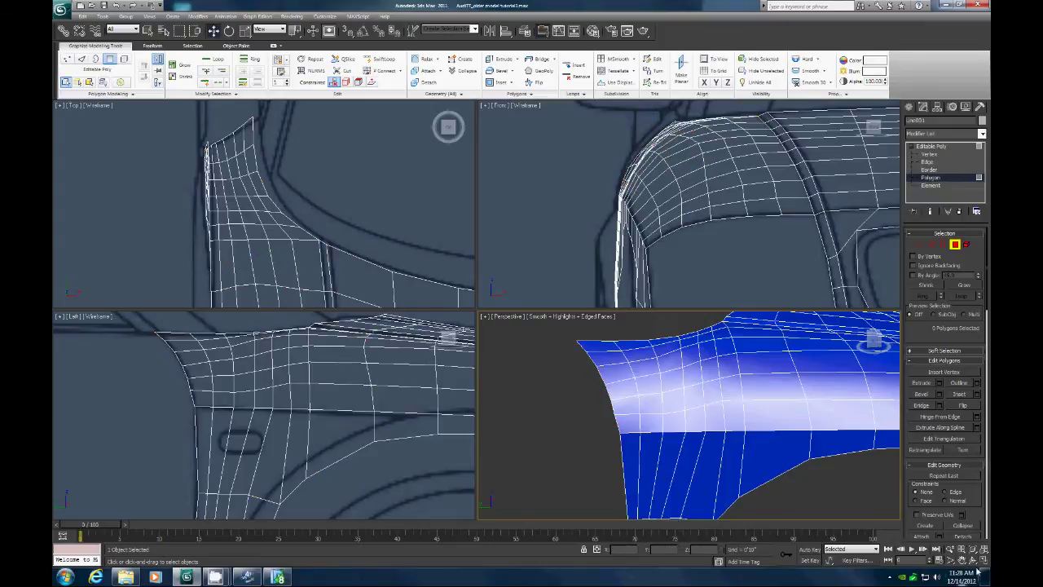
Step: Raise three neighbouring vertices slightly along the row just above the side crease at the rear of the fender
{"action": "left_click", "coordinate": [964, 560]}
{"action": "left_click_drag", "start_coordinate": [717, 426], "coordinate": [709, 377]}
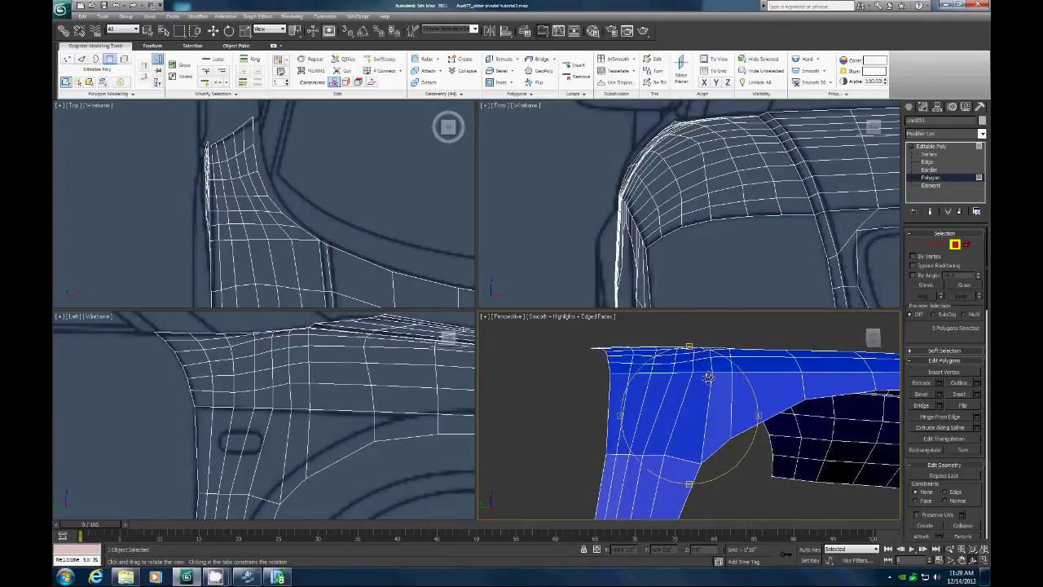
{"action": "left_click", "coordinate": [924, 244]}
{"action": "left_click", "coordinate": [656, 368]}
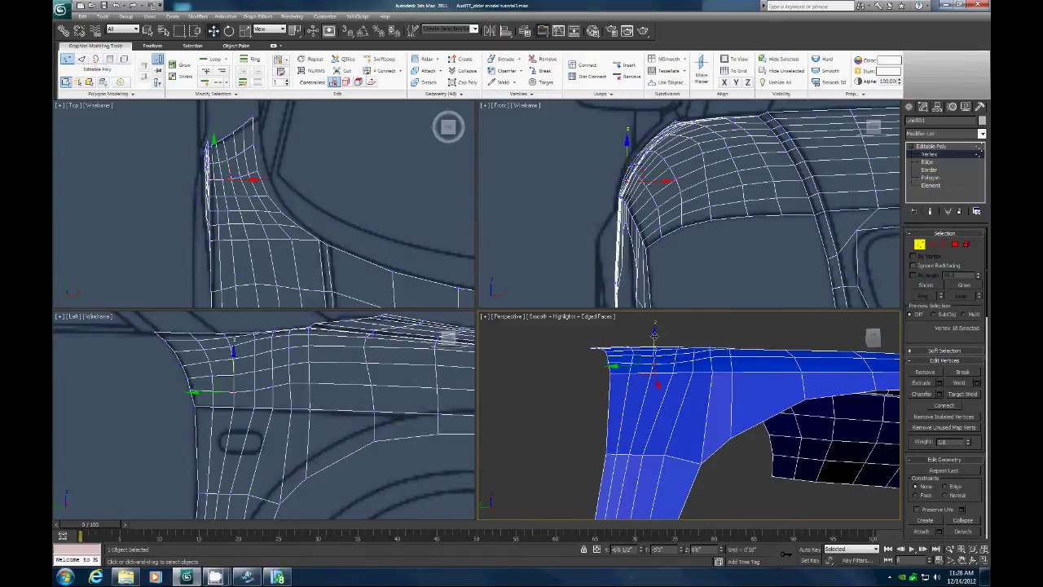
{"action": "left_click_drag", "start_coordinate": [654, 336], "coordinate": [682, 369]}
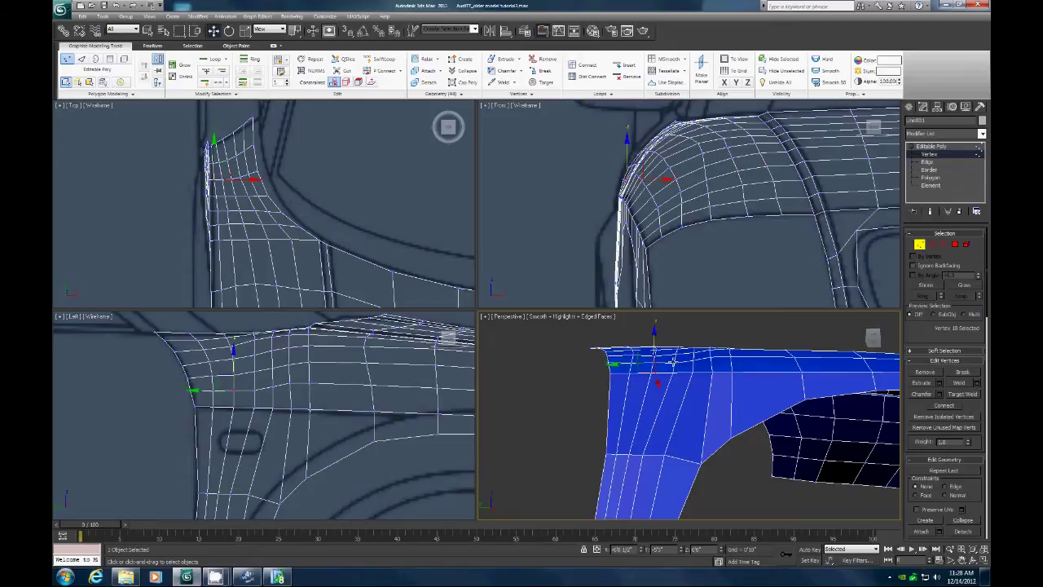
{"action": "left_click", "coordinate": [673, 373]}
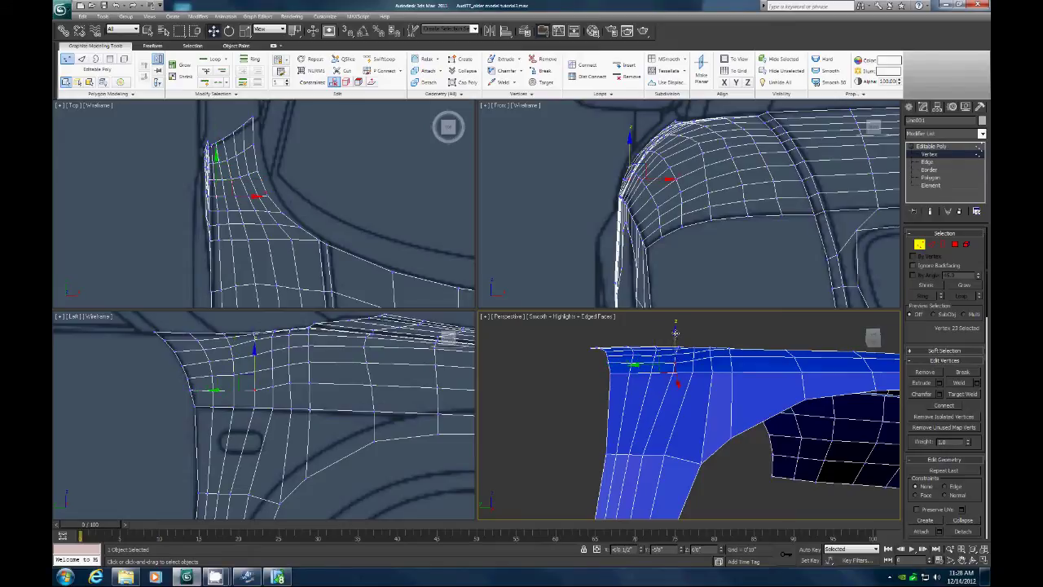
{"action": "left_click_drag", "start_coordinate": [675, 334], "coordinate": [676, 332]}
{"action": "left_click_drag", "start_coordinate": [676, 332], "coordinate": [711, 368]}
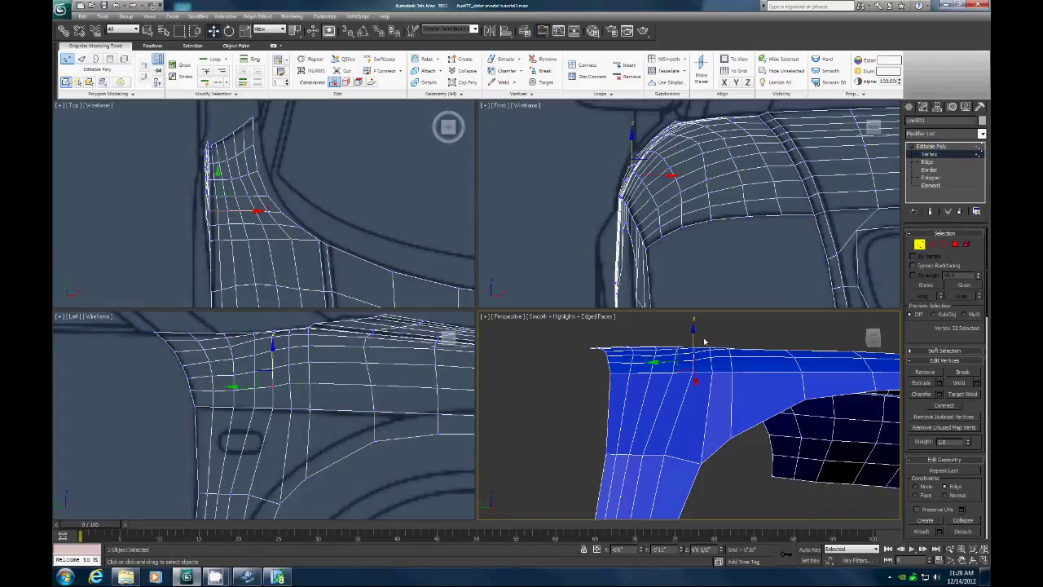
Step: Slide neighbouring rear fender vertices slightly up or down in the two rows above the side crease, undoing one misjudged move
{"action": "left_click_drag", "start_coordinate": [695, 333], "coordinate": [696, 329]}
{"action": "left_click", "coordinate": [675, 355]}
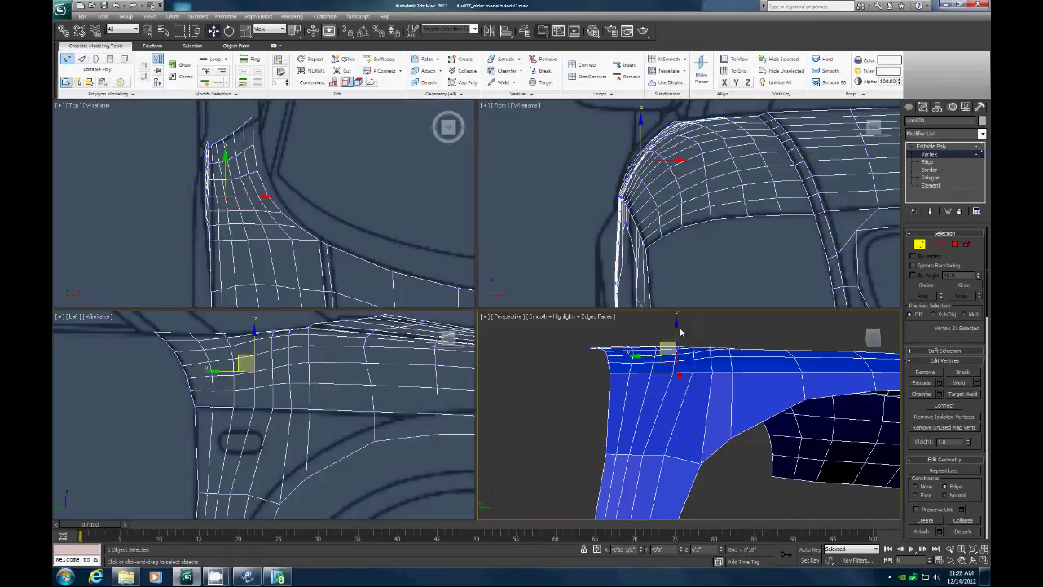
{"action": "left_click_drag", "start_coordinate": [676, 328], "coordinate": [677, 324]}
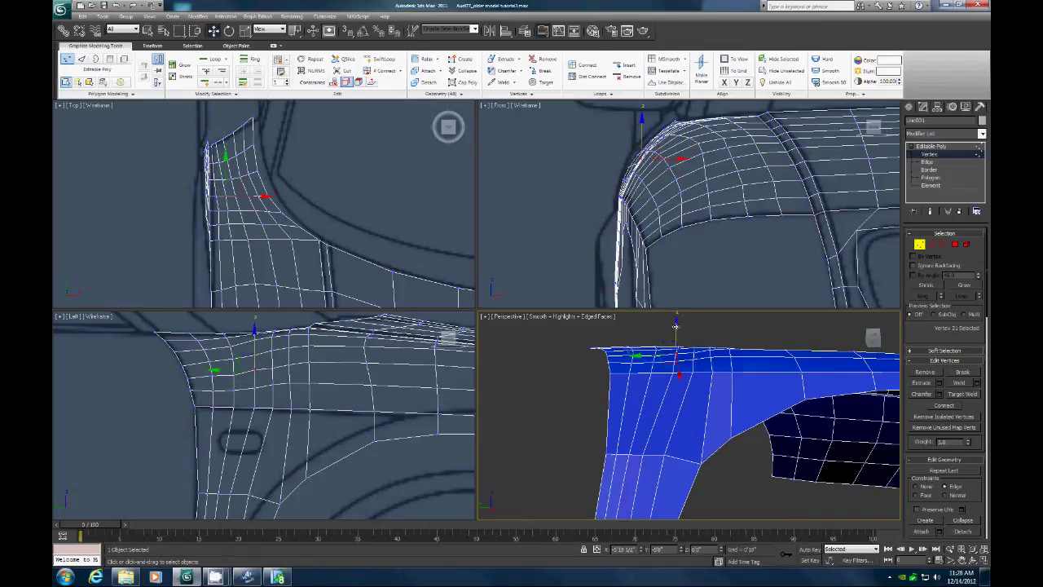
{"action": "key", "text": "ctrl+z"}
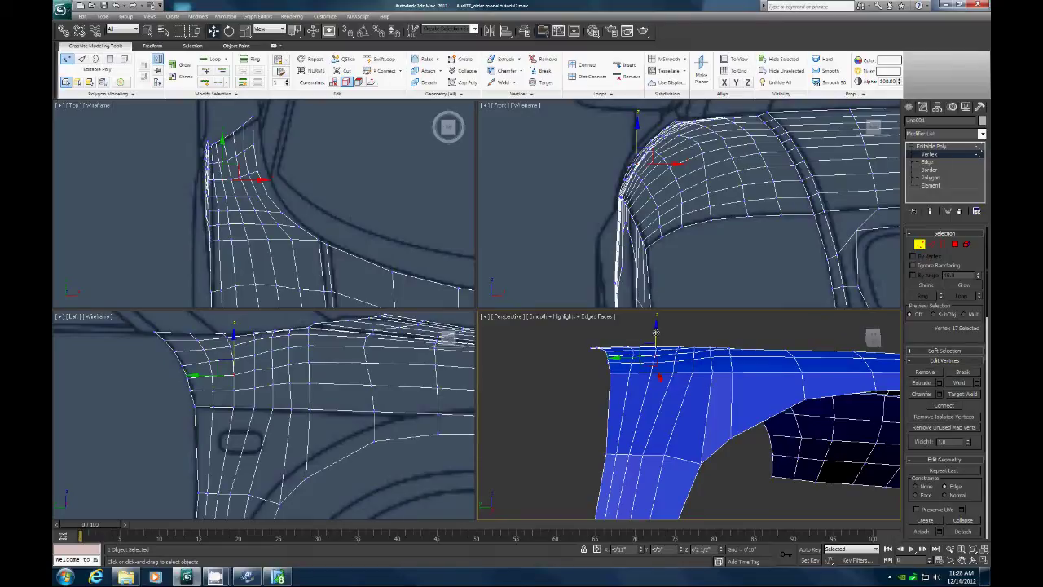
{"action": "mouse_move", "coordinate": [656, 332]}
{"action": "left_mouse_down"}
{"action": "mouse_move", "coordinate": [696, 331]}
{"action": "mouse_move", "coordinate": [657, 334]}
{"action": "left_mouse_up"}
Step: Even out the heights of the vertices in the row just above the side crease, from the fender's rear edge towards the wheel arch
{"action": "left_click", "coordinate": [694, 356]}
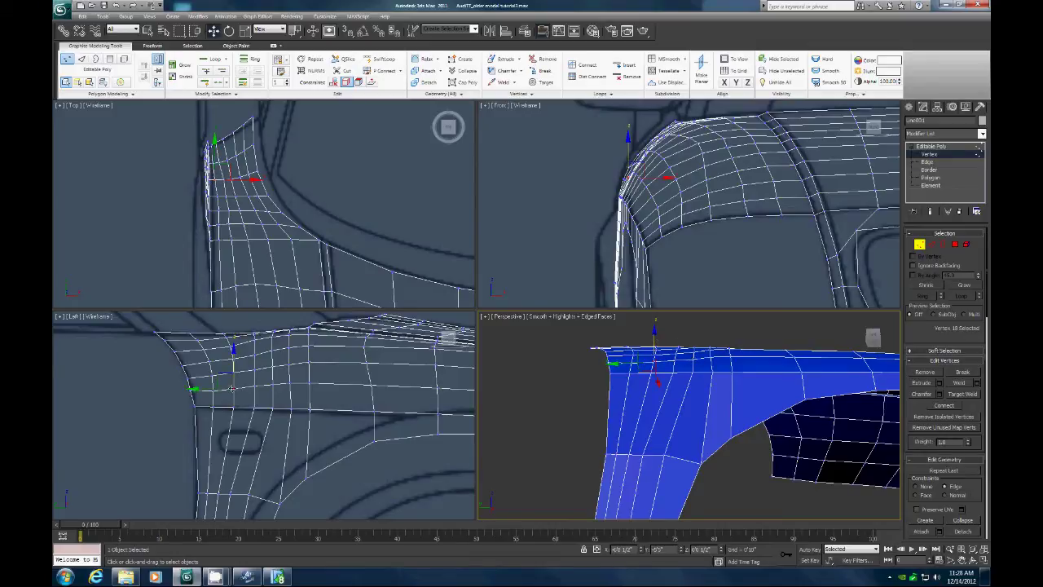
{"action": "left_click", "coordinate": [214, 381]}
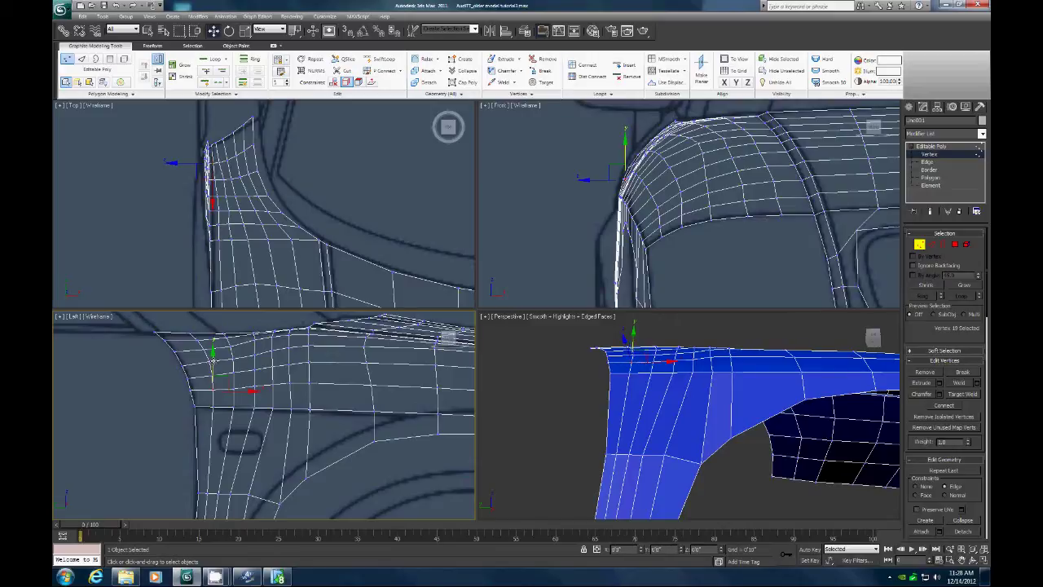
{"action": "left_click_drag", "start_coordinate": [214, 382], "coordinate": [236, 377]}
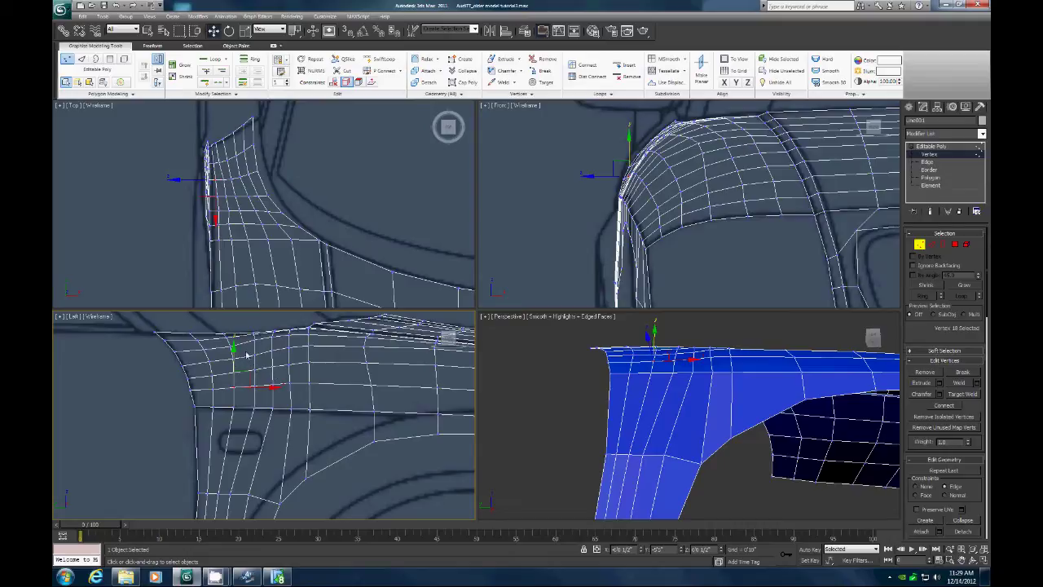
{"action": "left_click", "coordinate": [710, 357]}
{"action": "left_click_drag", "start_coordinate": [711, 329], "coordinate": [719, 333]}
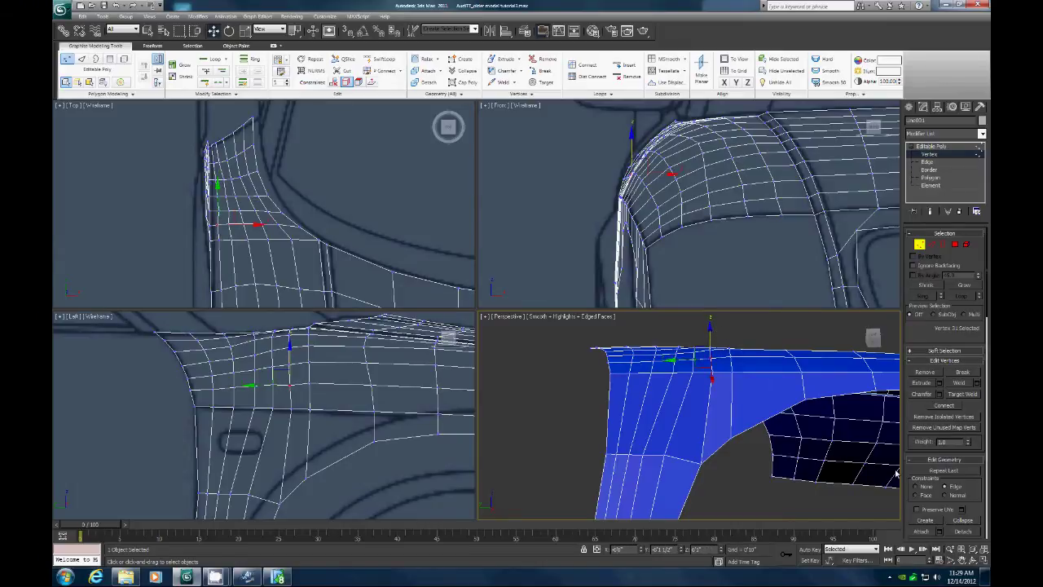
Step: View the fender from slightly above and even out the heights of the rear vertices in the second row above the side crease
{"action": "left_click", "coordinate": [950, 560]}
{"action": "scroll", "coordinate": [765, 429], "scroll_direction": "up", "scroll_amount": 2}
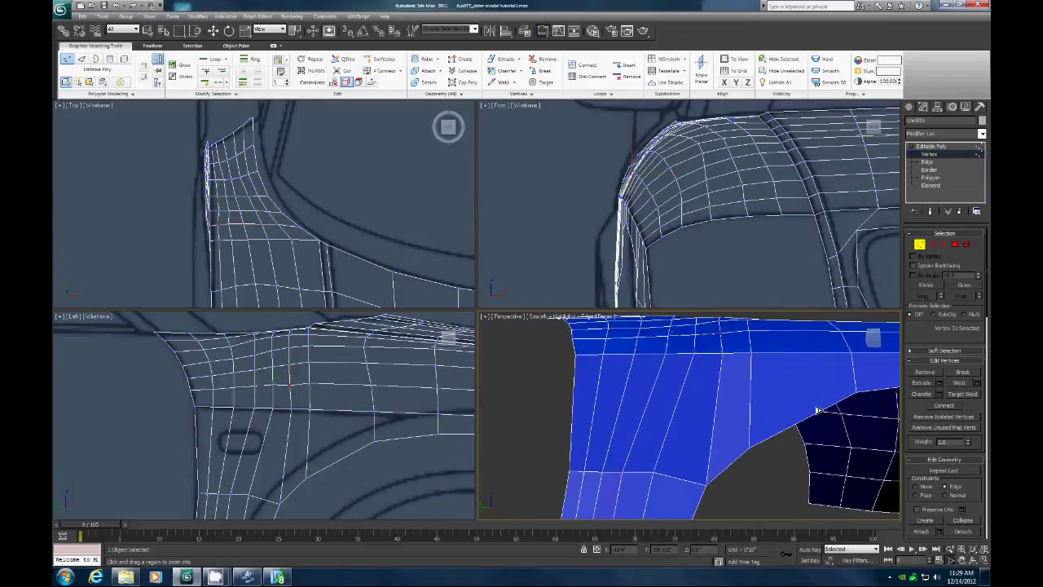
{"action": "left_click", "coordinate": [973, 561]}
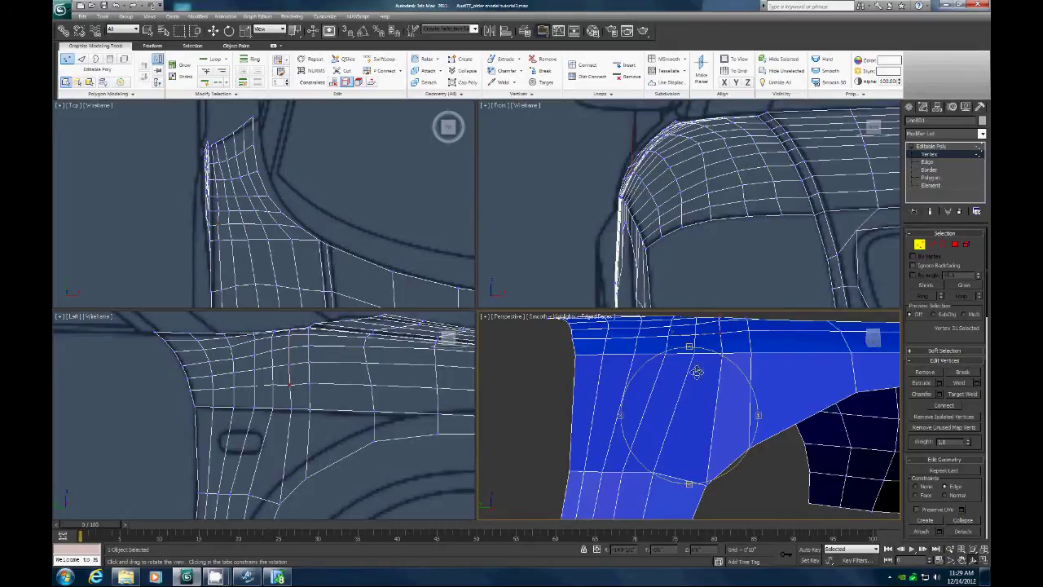
{"action": "left_click_drag", "start_coordinate": [694, 368], "coordinate": [739, 456]}
{"action": "left_click", "coordinate": [960, 561]}
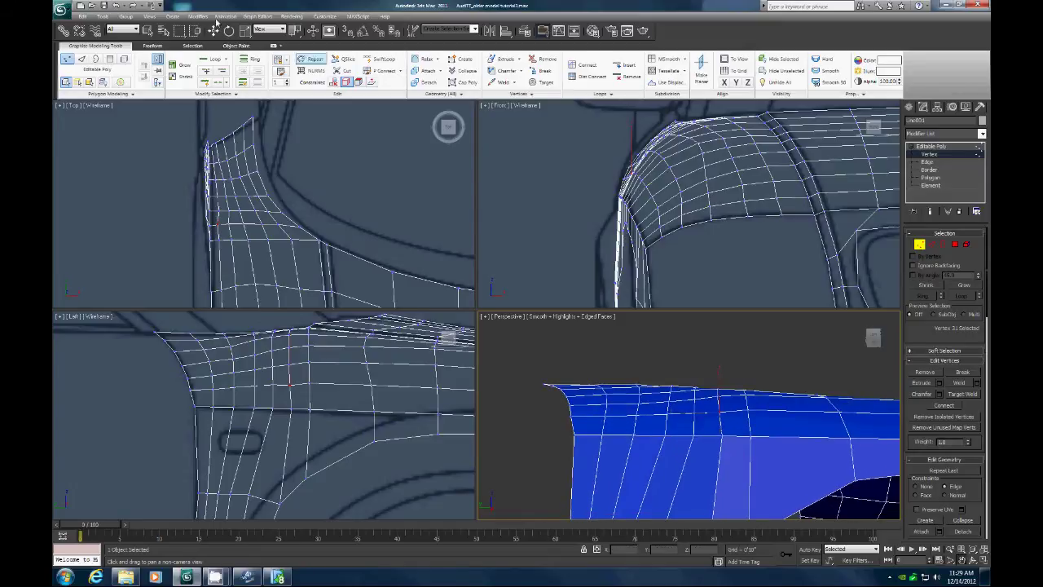
{"action": "key", "text": "w"}
{"action": "left_click", "coordinate": [691, 400]}
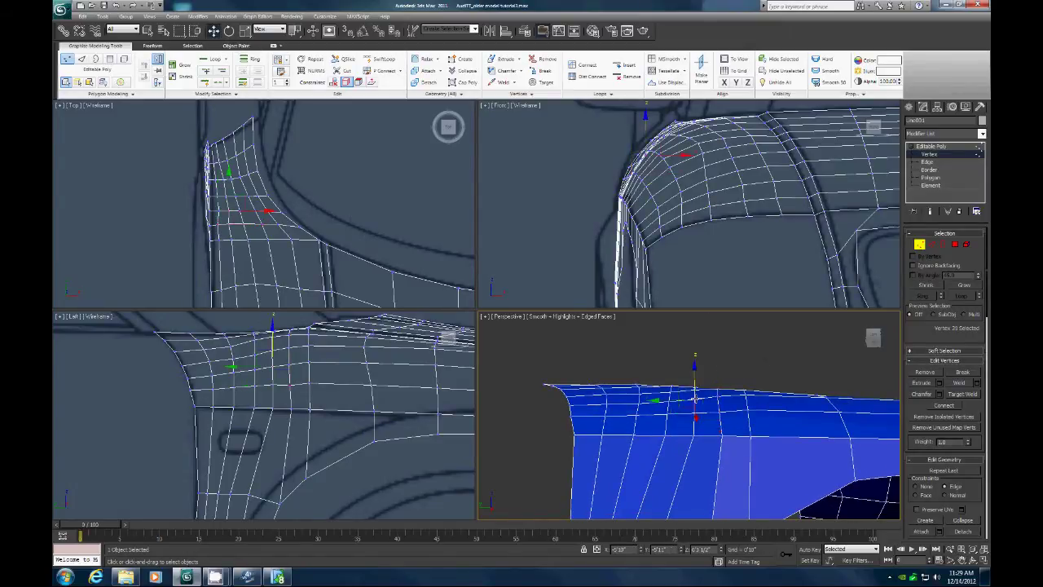
{"action": "left_click_drag", "start_coordinate": [697, 372], "coordinate": [671, 372]}
{"action": "left_click", "coordinate": [668, 401]}
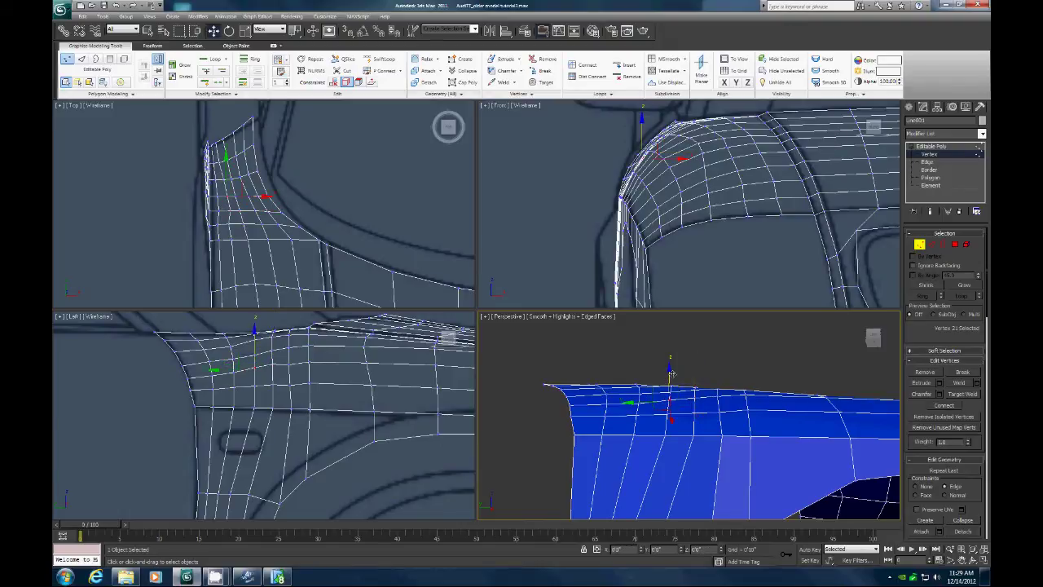
{"action": "left_click", "coordinate": [641, 403]}
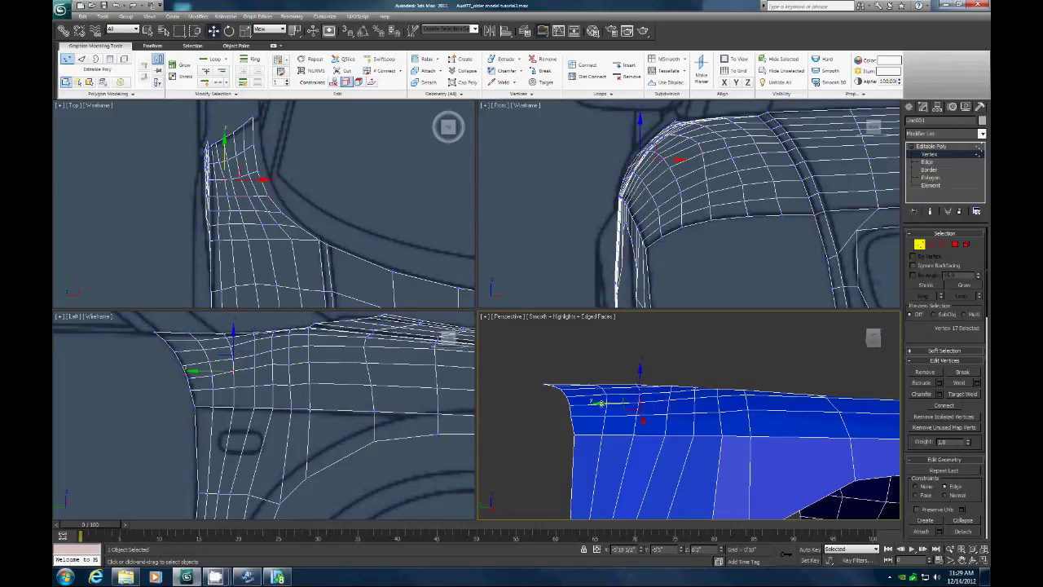
{"action": "left_click", "coordinate": [613, 386]}
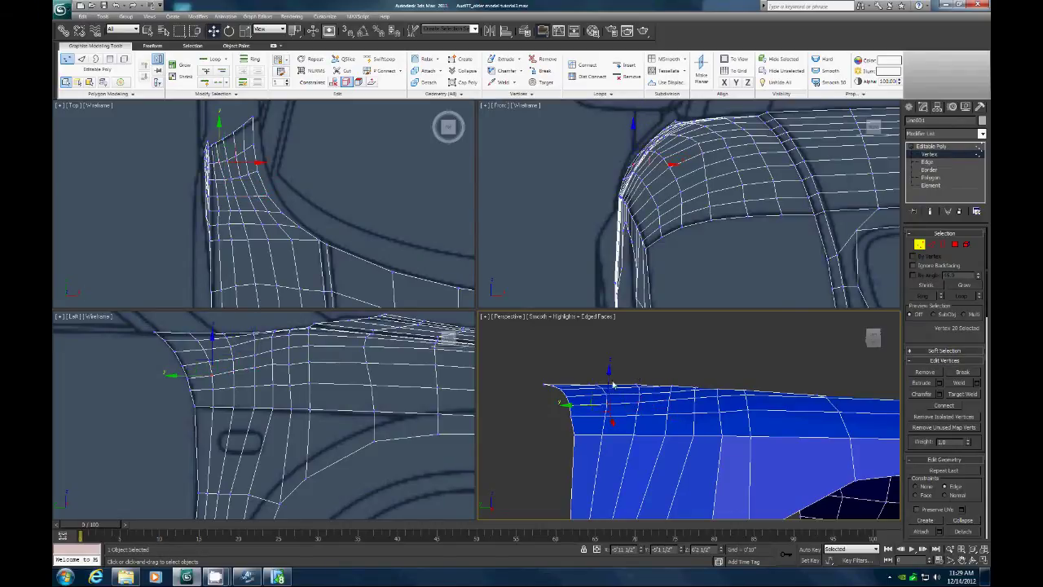
Step: From a higher angle, adjust the heights of the two vertices above the crease in the edge column nearest the wheel arch
{"action": "left_click", "coordinate": [971, 559]}
{"action": "mouse_move", "coordinate": [690, 420]}
{"action": "left_mouse_down"}
{"action": "mouse_move", "coordinate": [686, 411]}
{"action": "mouse_move", "coordinate": [692, 465]}
{"action": "mouse_move", "coordinate": [683, 465]}
{"action": "mouse_move", "coordinate": [693, 437]}
{"action": "left_mouse_up"}
{"action": "right_click", "coordinate": [711, 400]}
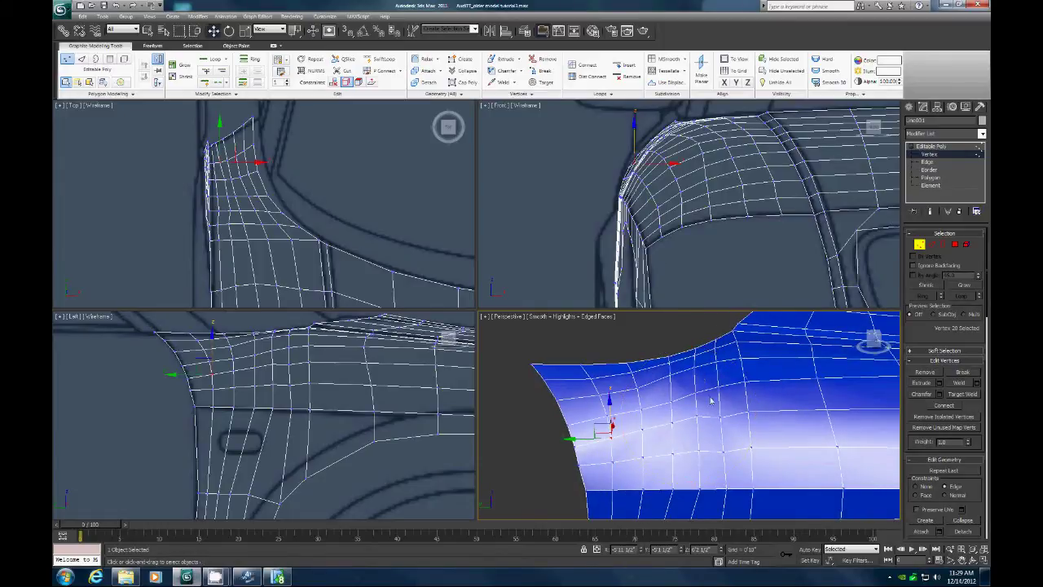
{"action": "left_click", "coordinate": [723, 417]}
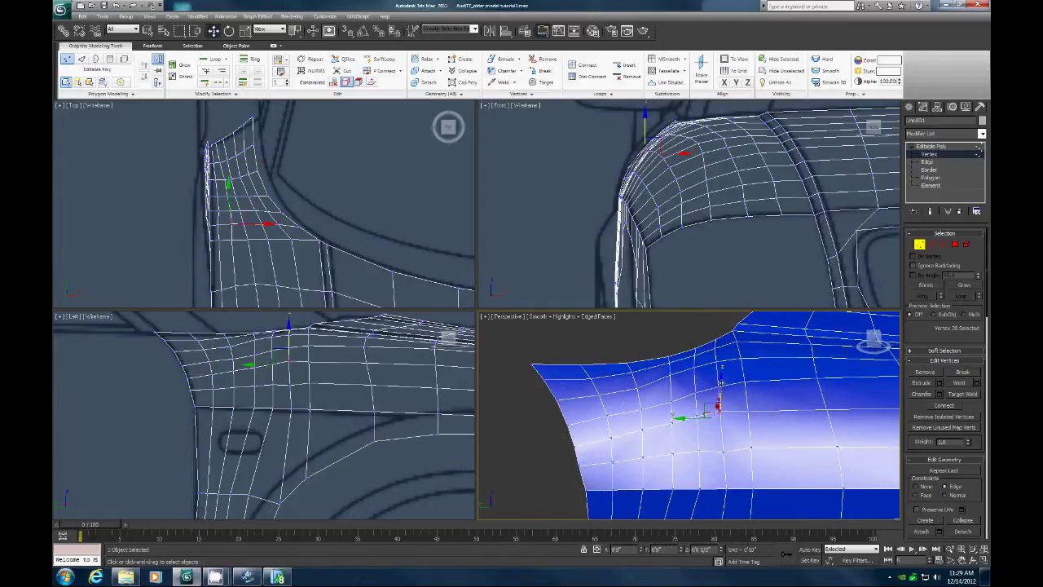
{"action": "left_click", "coordinate": [721, 446]}
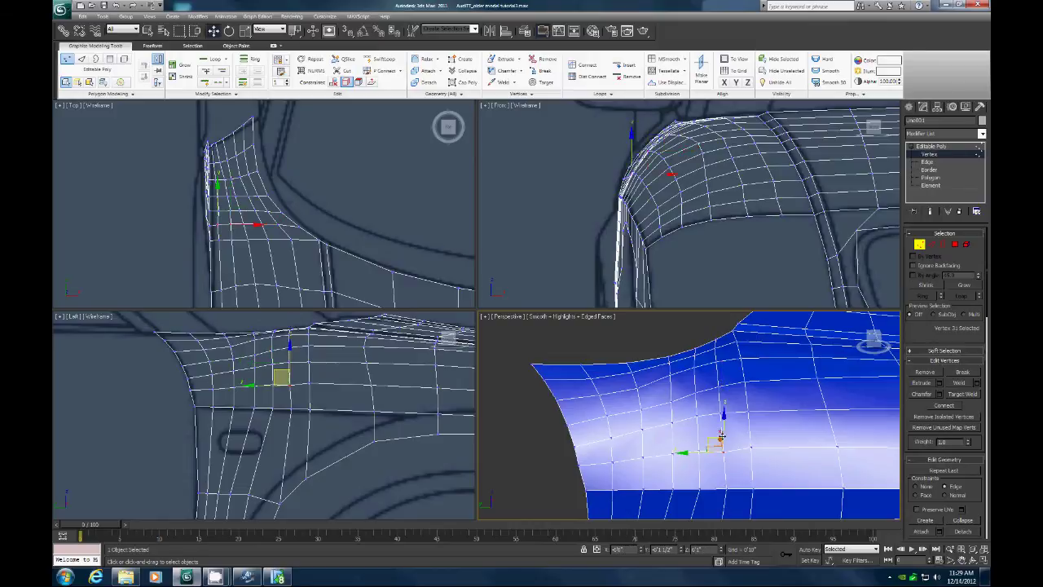
{"action": "left_click_drag", "start_coordinate": [723, 429], "coordinate": [683, 444]}
Step: From the opposite side, shift the second-row rear fender vertices sideways along their edges to even out the surface curve
{"action": "left_click", "coordinate": [970, 562]}
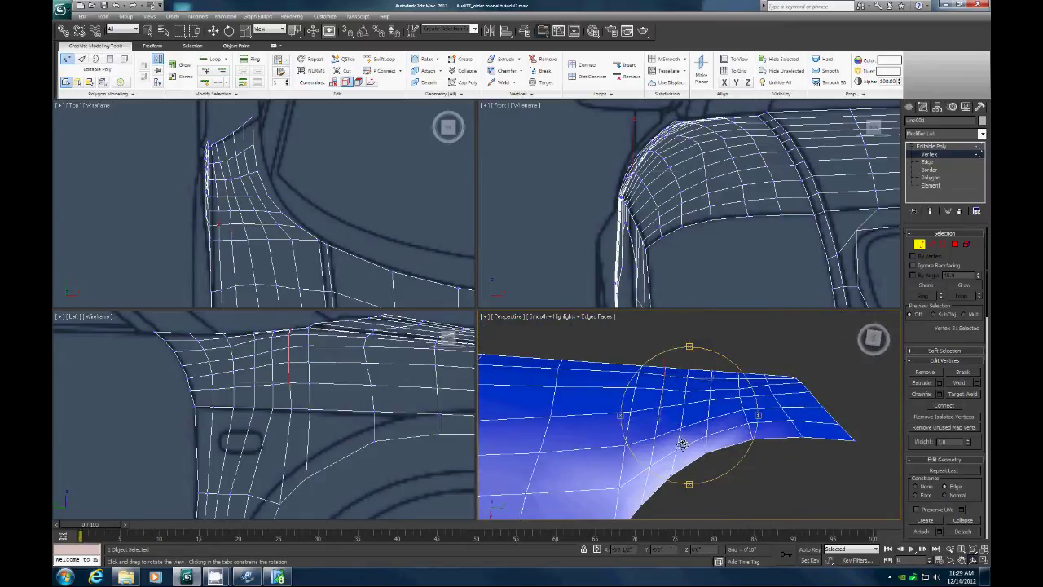
{"action": "right_click", "coordinate": [691, 347]}
{"action": "left_click", "coordinate": [683, 405]}
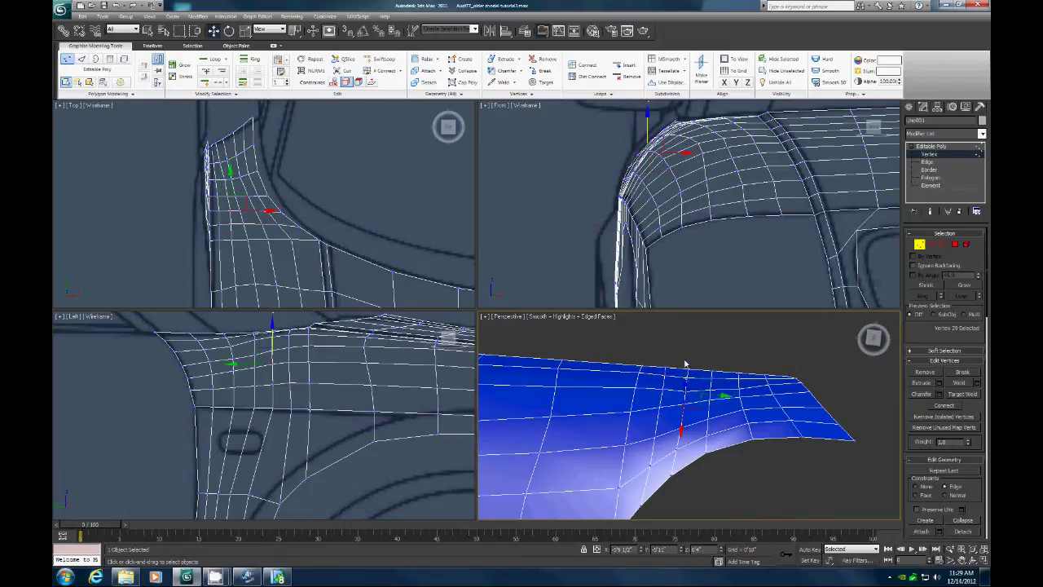
{"action": "left_click_drag", "start_coordinate": [683, 417], "coordinate": [708, 416]}
{"action": "left_click", "coordinate": [738, 390]}
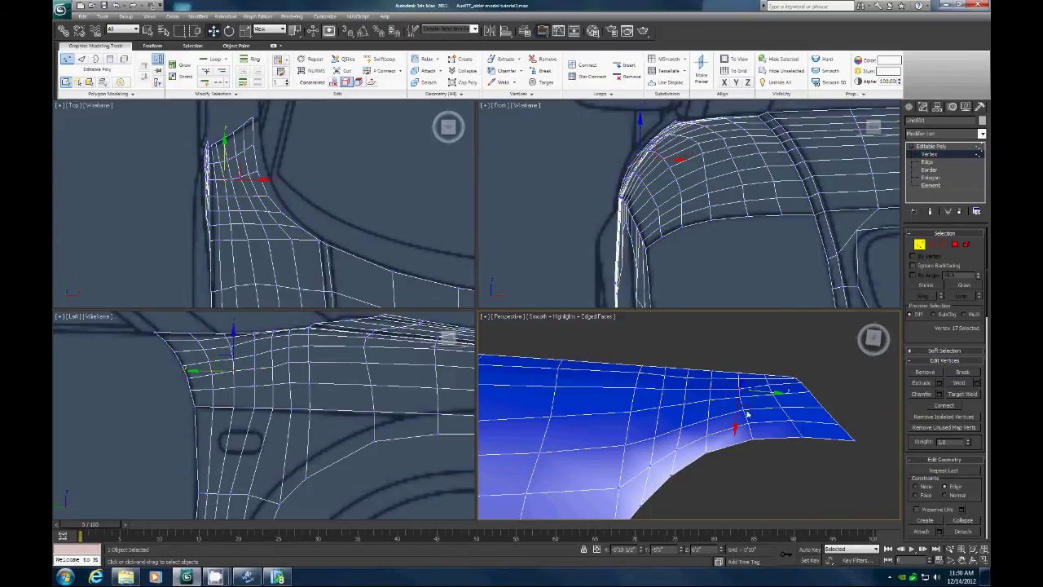
{"action": "left_click_drag", "start_coordinate": [737, 415], "coordinate": [738, 415]}
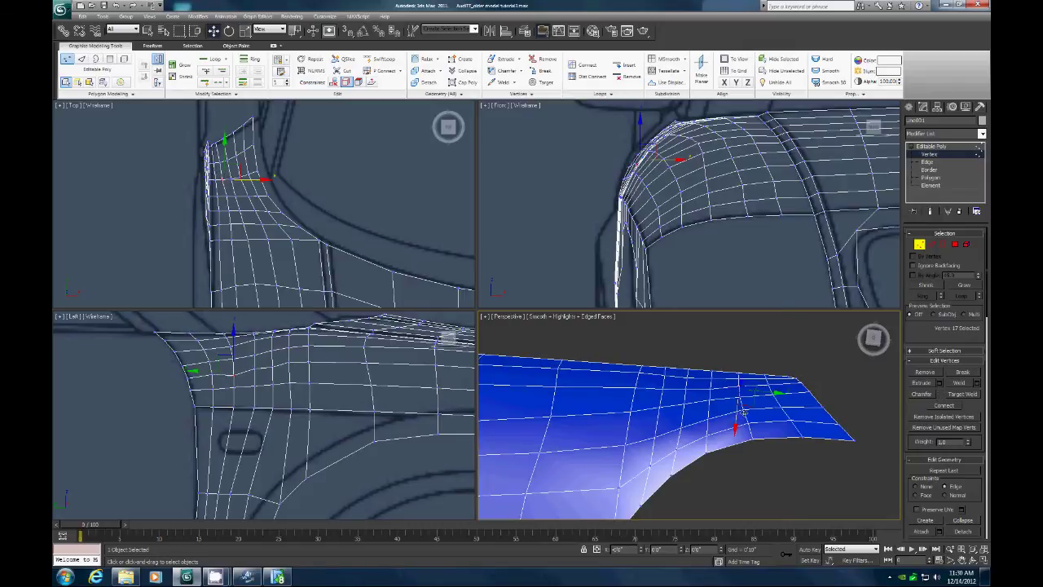
{"action": "left_click", "coordinate": [709, 400]}
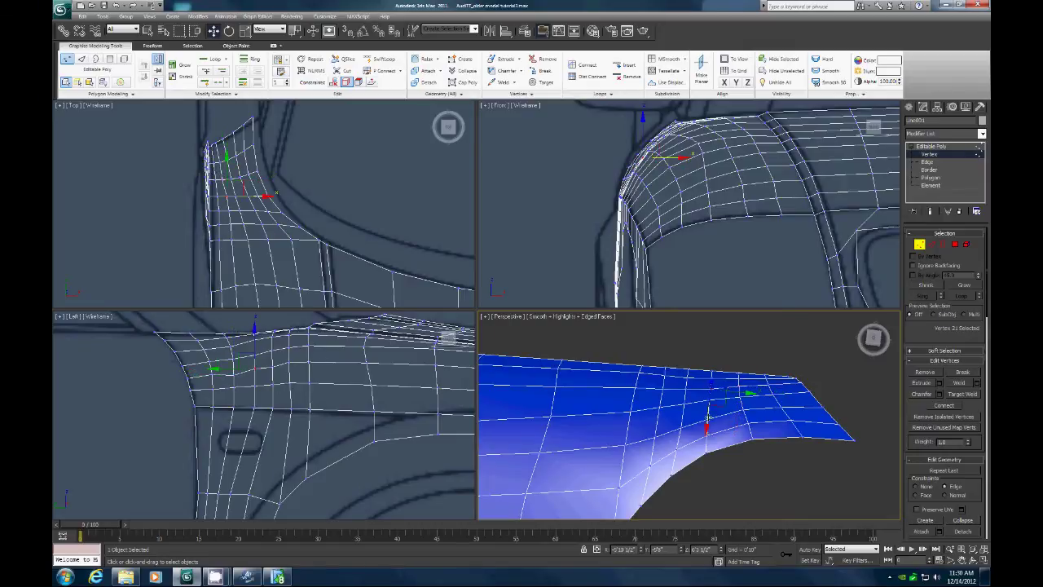
{"action": "left_click_drag", "start_coordinate": [708, 417], "coordinate": [686, 413]}
{"action": "left_click", "coordinate": [687, 404]}
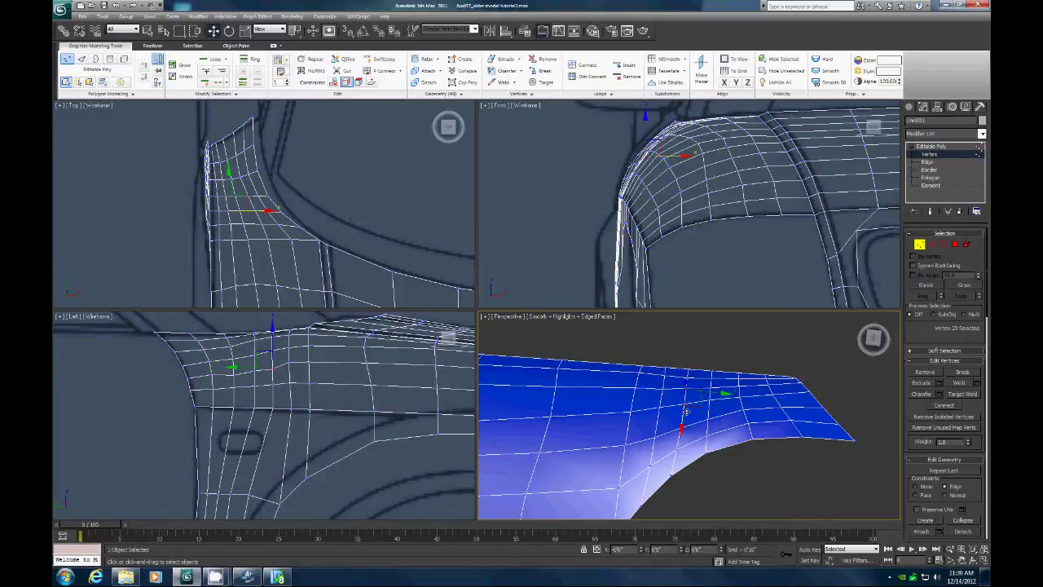
{"action": "left_click", "coordinate": [663, 391]}
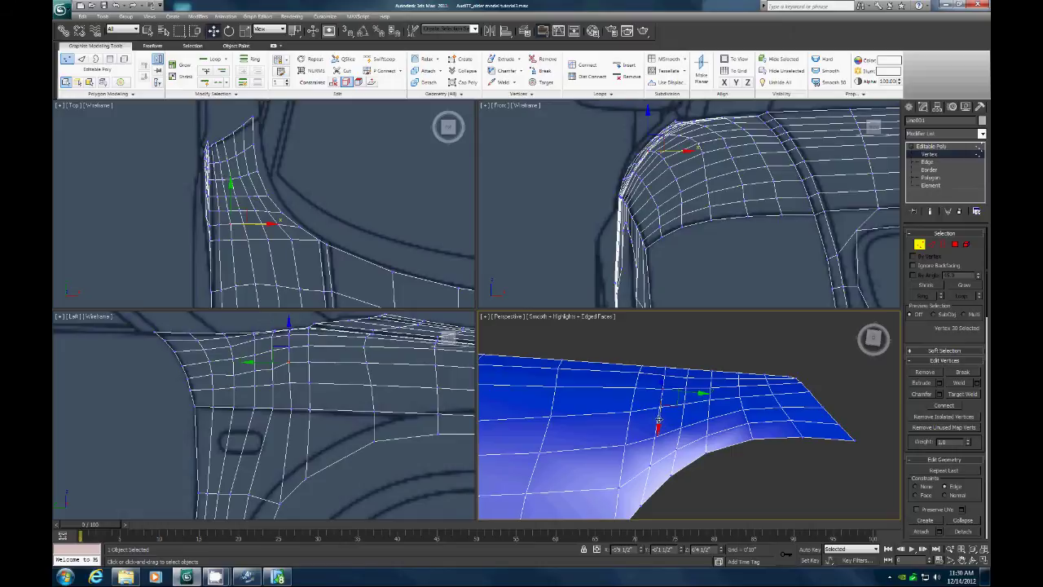
{"action": "left_click_drag", "start_coordinate": [660, 418], "coordinate": [662, 412]}
{"action": "left_click", "coordinate": [687, 379]}
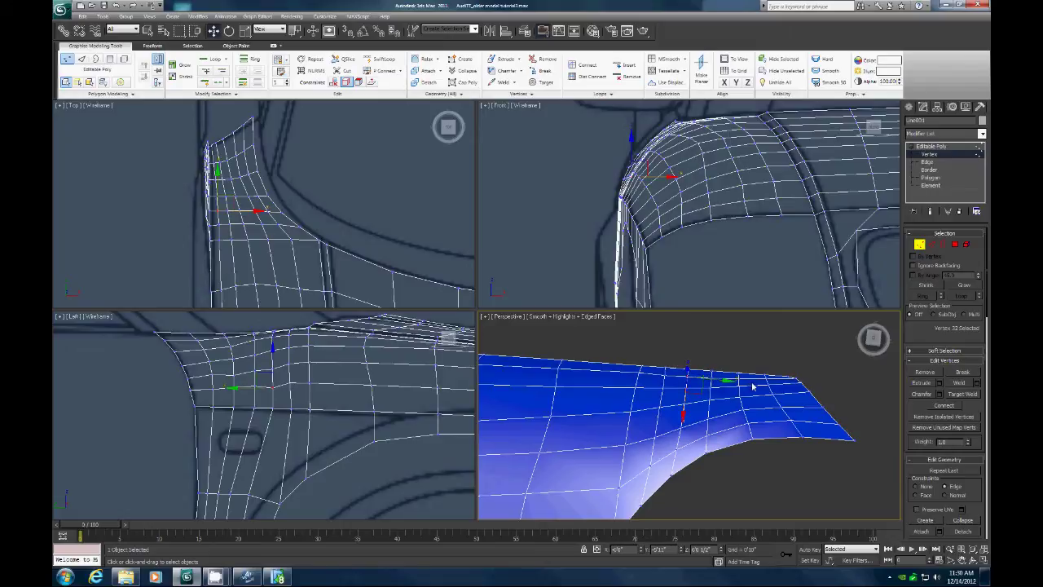
Step: Inspect the fender from above and the outer side, then slightly raise one rear and one forward vertex in the second row
{"action": "left_click", "coordinate": [973, 560]}
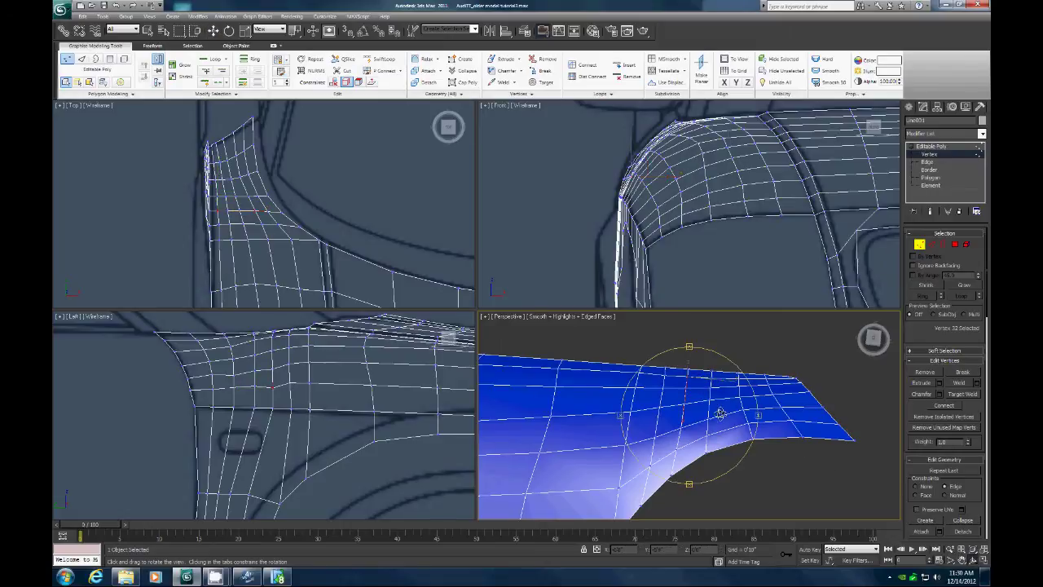
{"action": "left_click_drag", "start_coordinate": [721, 414], "coordinate": [627, 394]}
{"action": "right_click", "coordinate": [808, 412]}
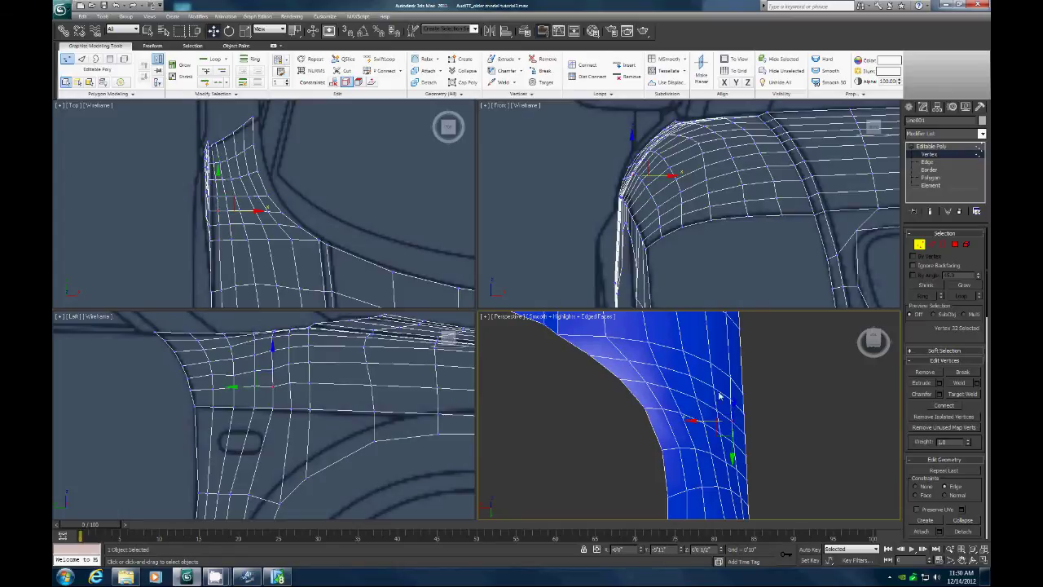
{"action": "left_click", "coordinate": [972, 560]}
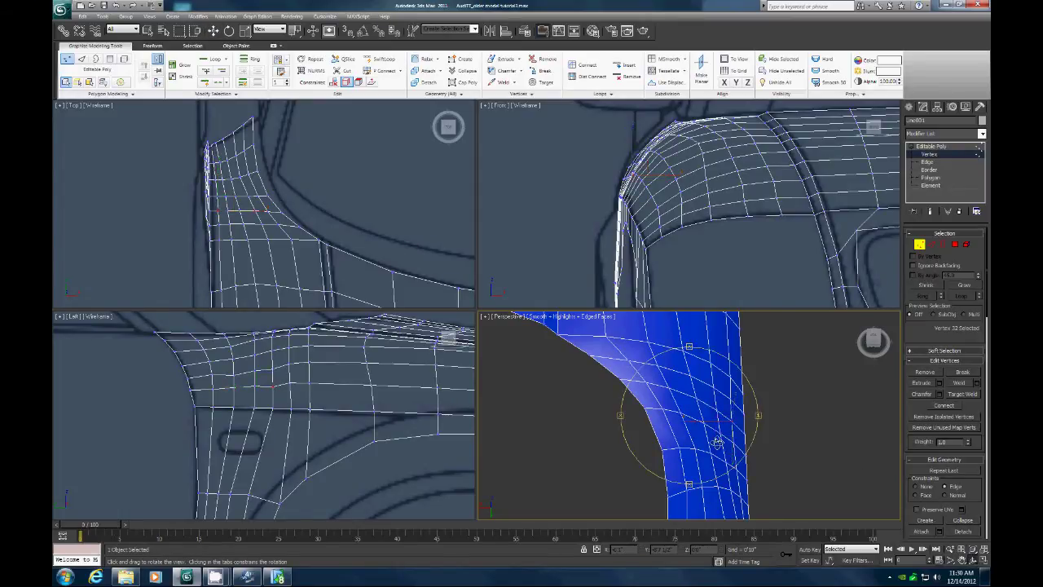
{"action": "left_click_drag", "start_coordinate": [674, 426], "coordinate": [605, 383]}
{"action": "key", "text": "w"}
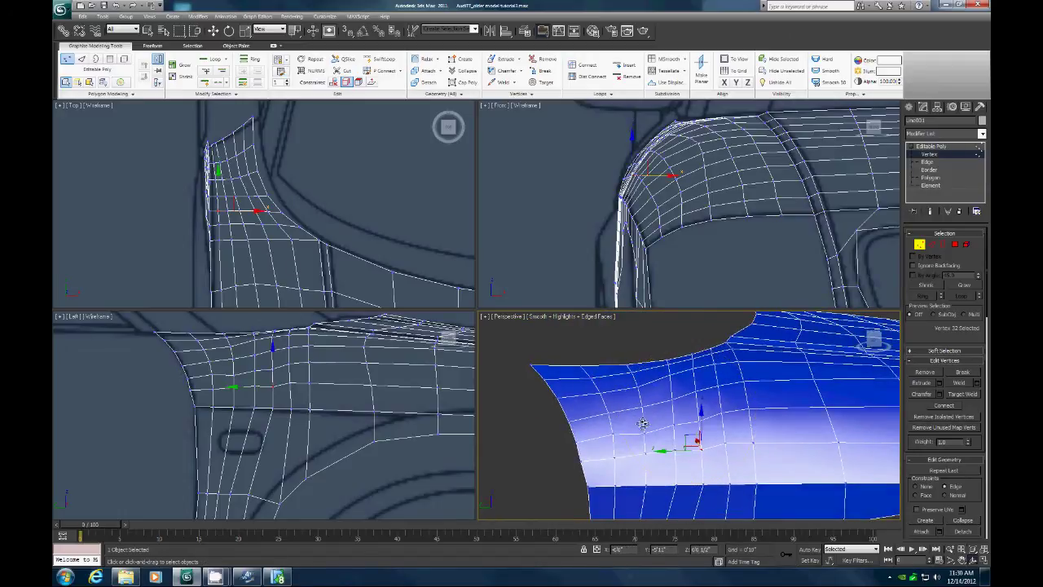
{"action": "left_click", "coordinate": [643, 425]}
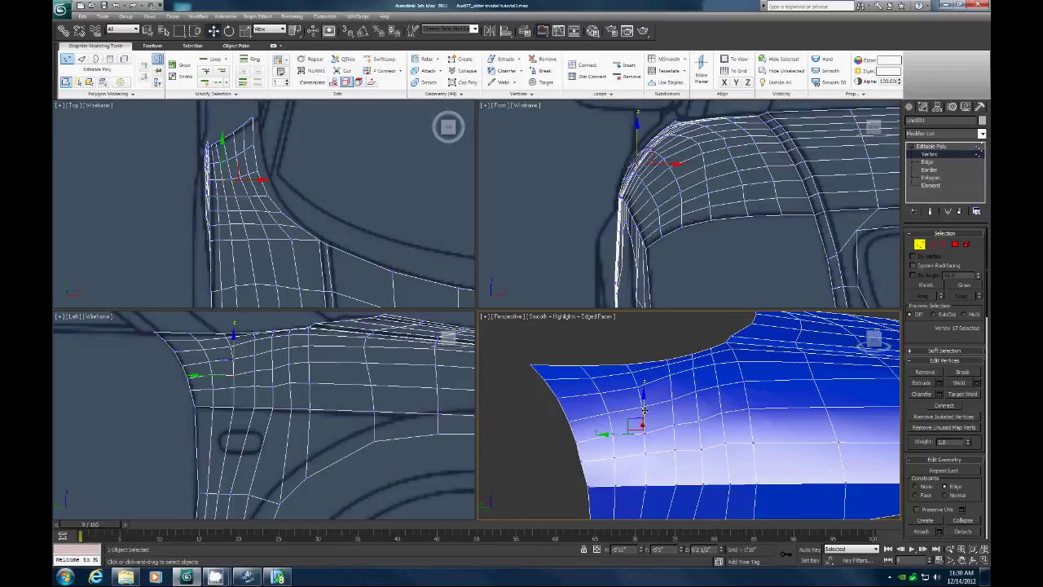
{"action": "left_click_drag", "start_coordinate": [644, 409], "coordinate": [643, 407]}
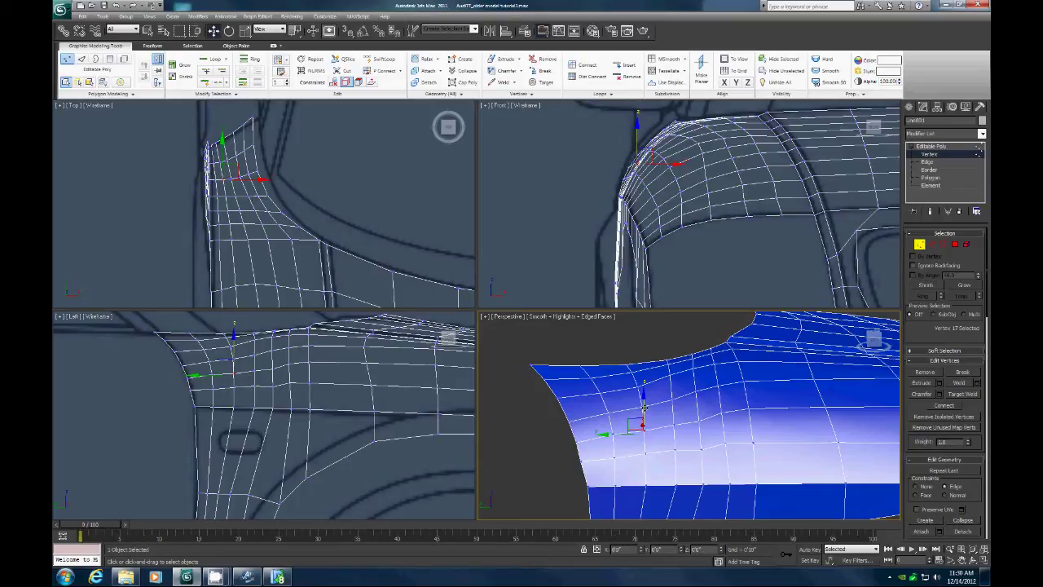
{"action": "left_click", "coordinate": [718, 408]}
{"action": "left_click_drag", "start_coordinate": [721, 383], "coordinate": [722, 382]}
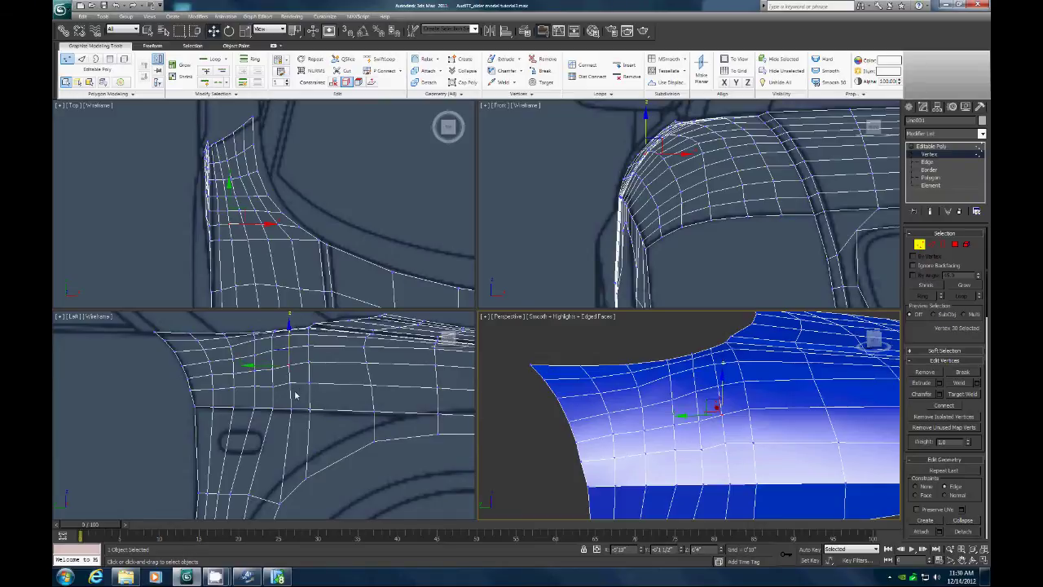
Step: In the side view, slightly raise a rear fender vertex above the crease and lower the one nearer the fender's rear edge
{"action": "left_click", "coordinate": [272, 350]}
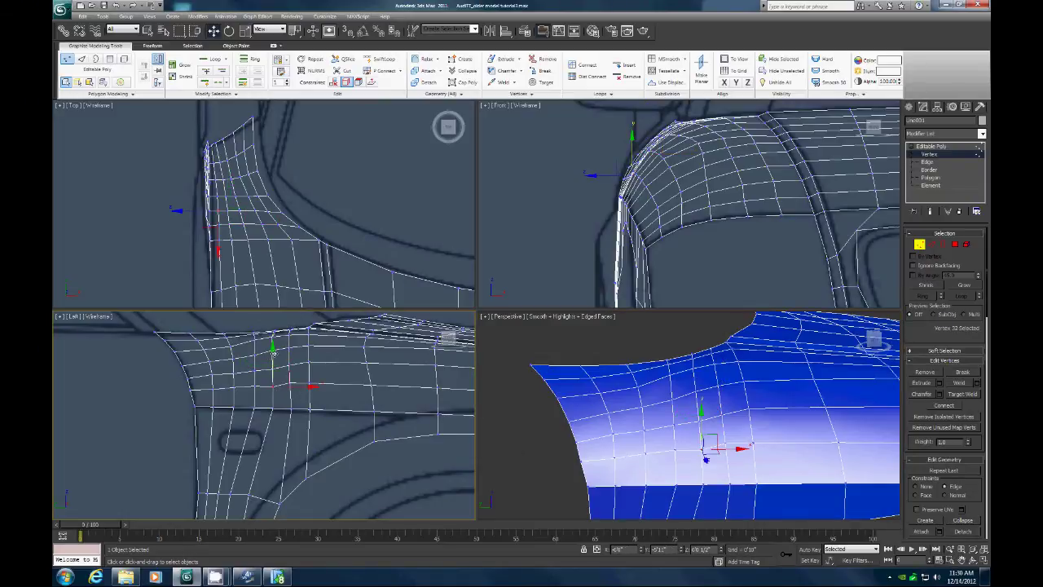
{"action": "left_click_drag", "start_coordinate": [273, 354], "coordinate": [273, 349]}
{"action": "left_click", "coordinate": [273, 368]}
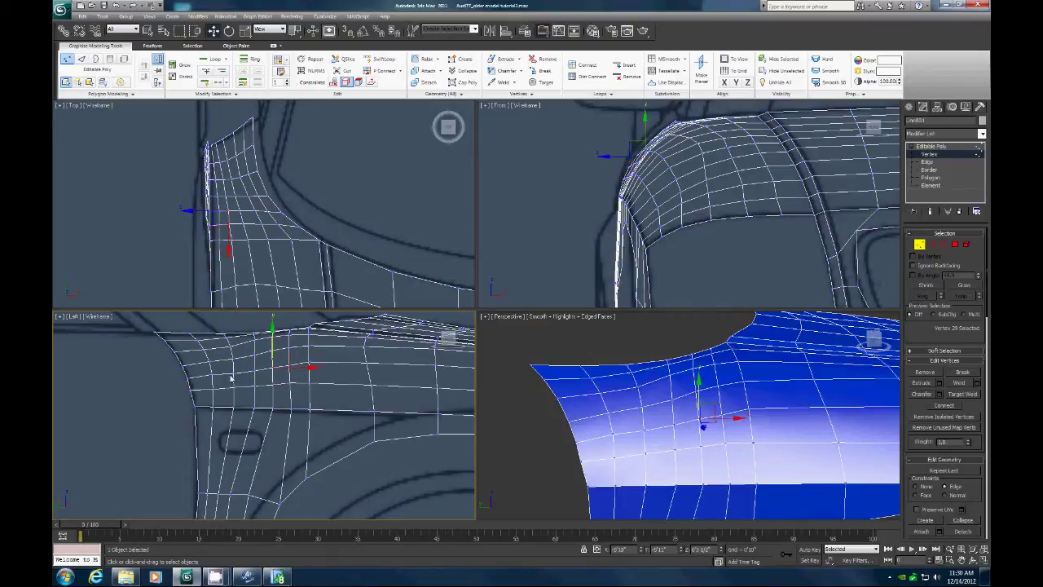
{"action": "left_click", "coordinate": [212, 374]}
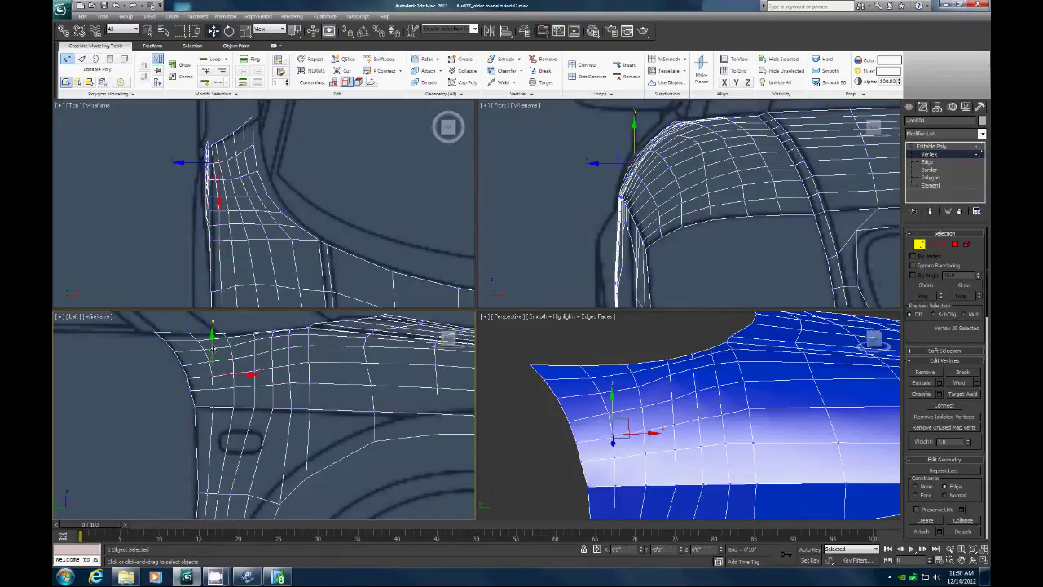
{"action": "left_click", "coordinate": [213, 349]}
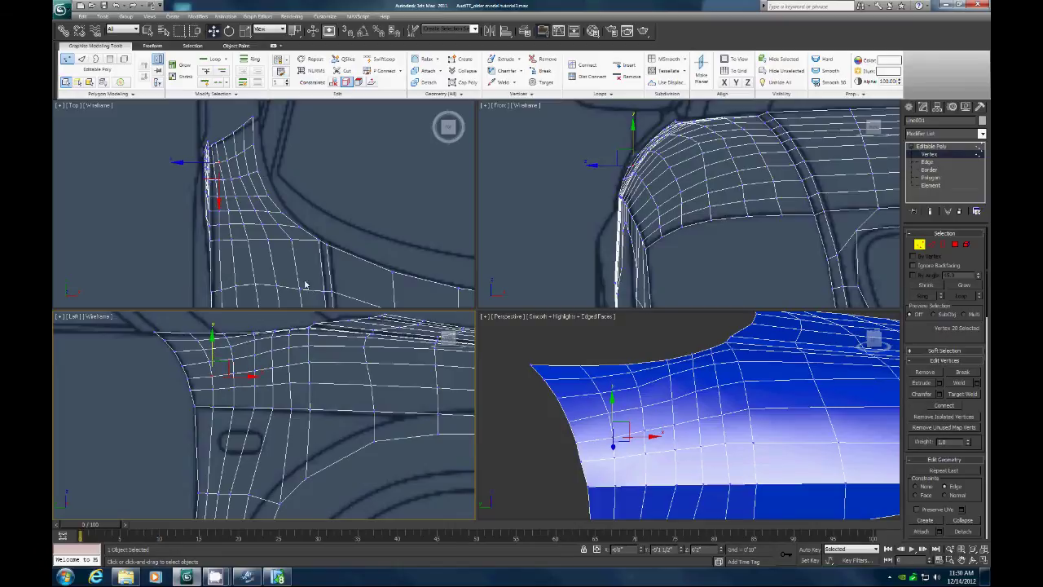
Step: In the top view, shift the rear fender vertices beside the hood curve sideways along their edges to even out the spacing
{"action": "left_click", "coordinate": [229, 211]}
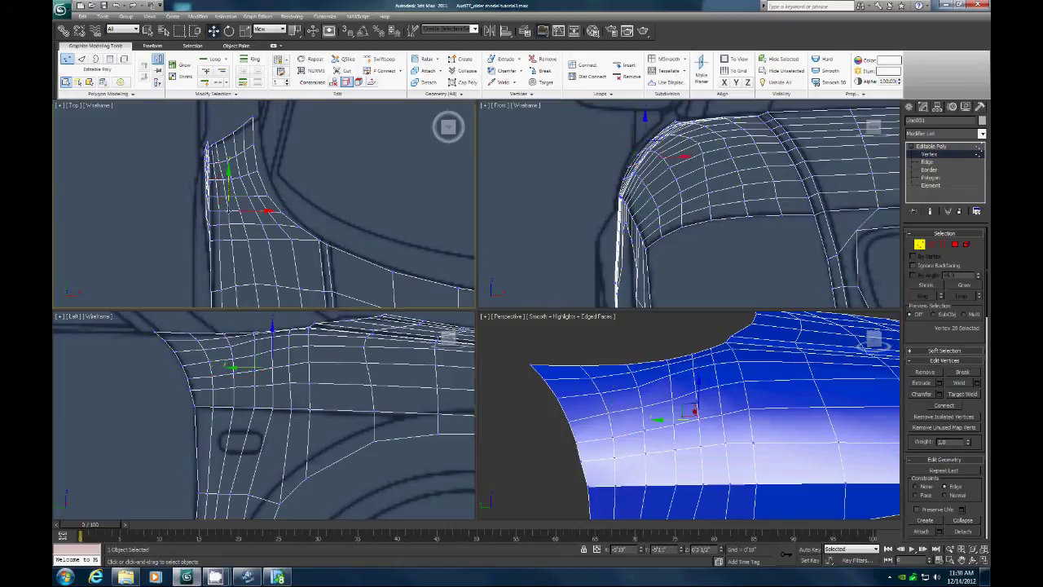
{"action": "mouse_move", "coordinate": [264, 211]}
{"action": "left_mouse_down"}
{"action": "mouse_move", "coordinate": [248, 179]}
{"action": "mouse_move", "coordinate": [223, 192]}
{"action": "mouse_move", "coordinate": [231, 220]}
{"action": "mouse_move", "coordinate": [261, 221]}
{"action": "left_mouse_up"}
{"action": "left_click", "coordinate": [244, 179]}
{"action": "left_click", "coordinate": [256, 221]}
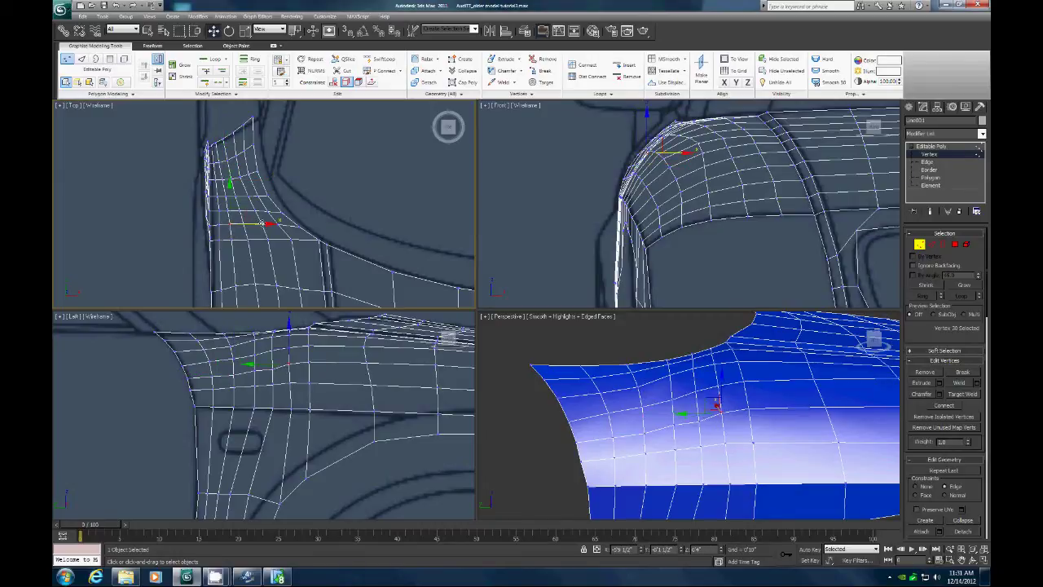
Step: Deselect the vertices, leave vertex editing and apply a TurboSmooth modifier to the body mesh
{"action": "left_click", "coordinate": [632, 360]}
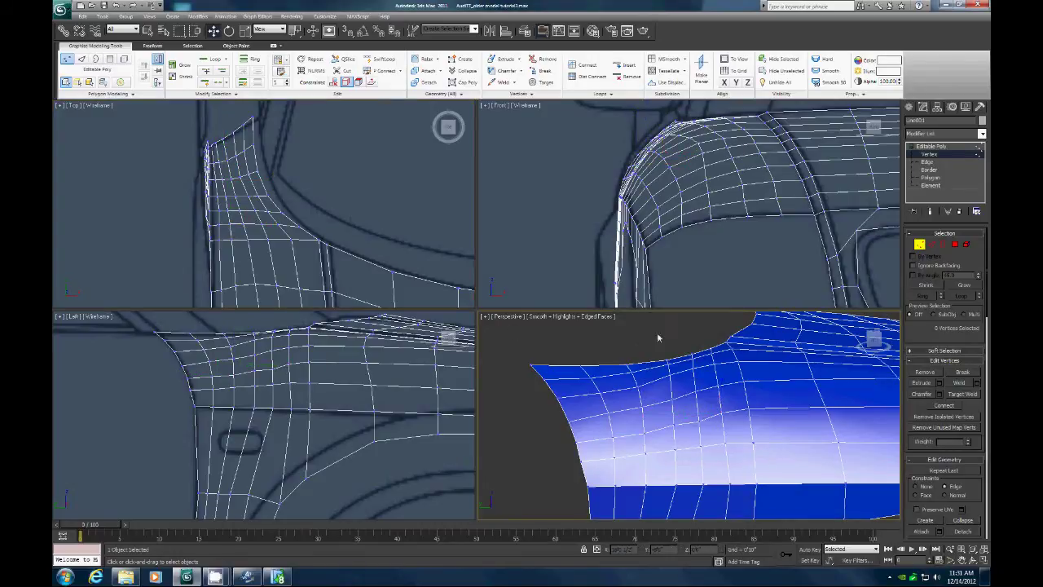
{"action": "left_click", "coordinate": [919, 244]}
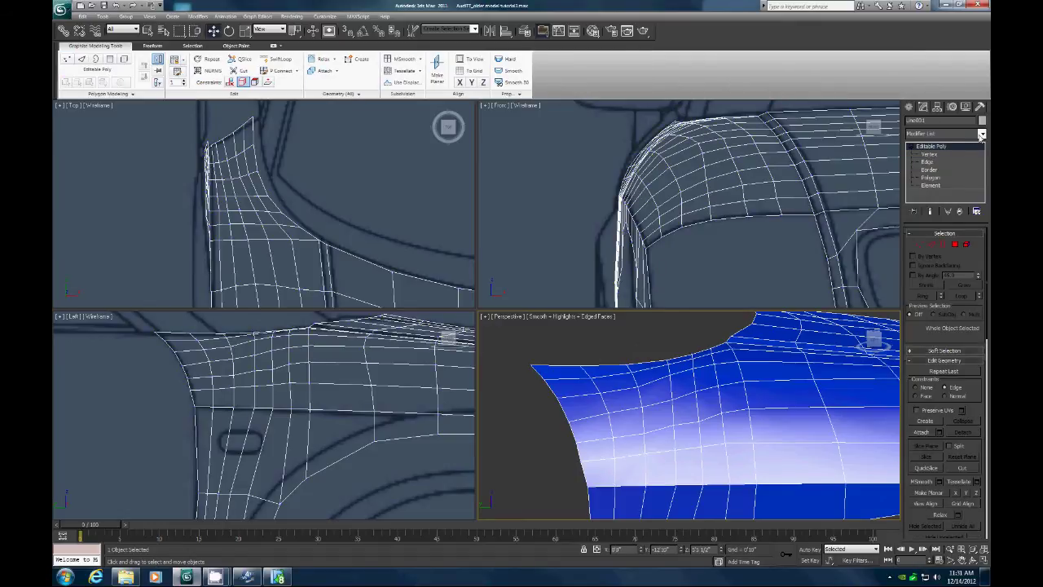
{"action": "left_click", "coordinate": [982, 133]}
{"action": "scroll", "coordinate": [937, 326], "scroll_direction": "down", "scroll_amount": 10}
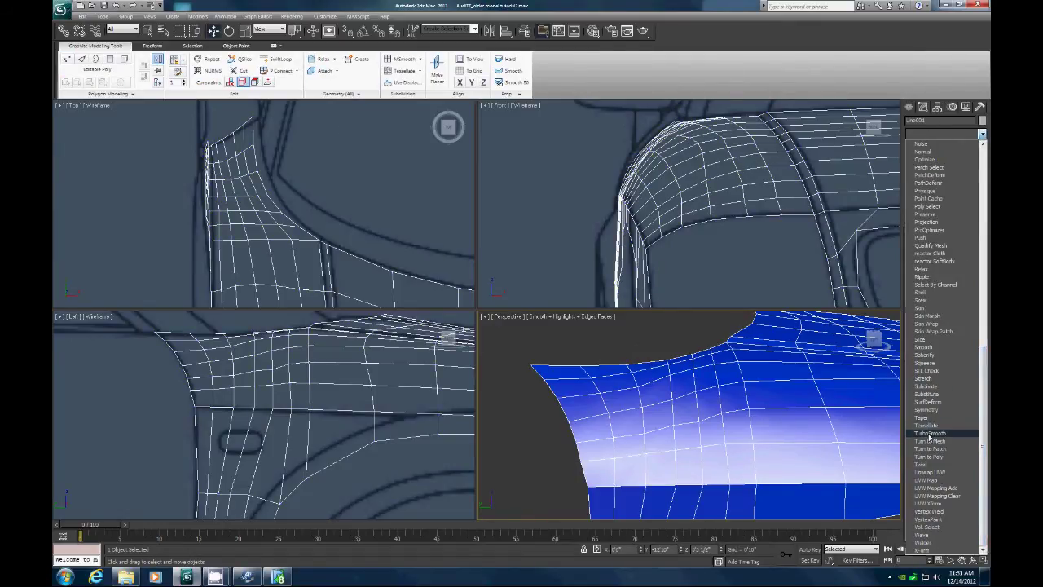
{"action": "left_click", "coordinate": [929, 432]}
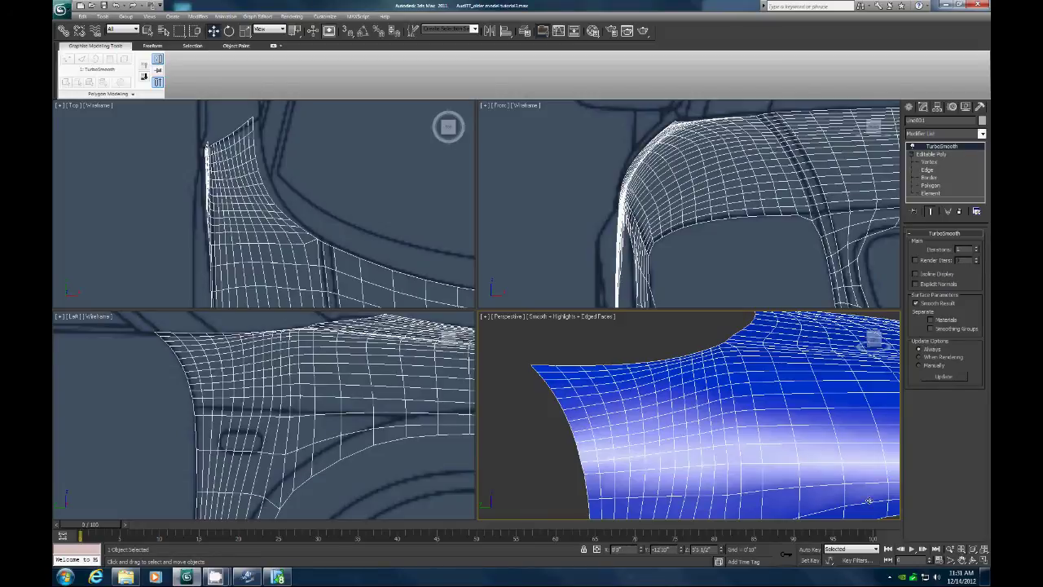
Step: Set TurboSmooth to 2 iterations and inspect the whole shaded body from the side and front without edges
{"action": "left_click", "coordinate": [983, 550]}
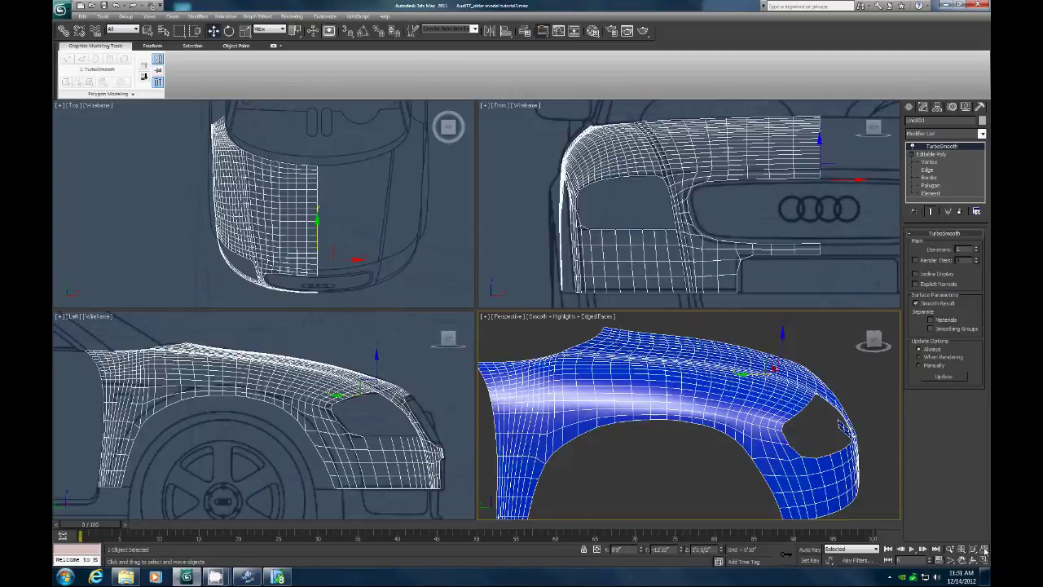
{"action": "left_click", "coordinate": [971, 560]}
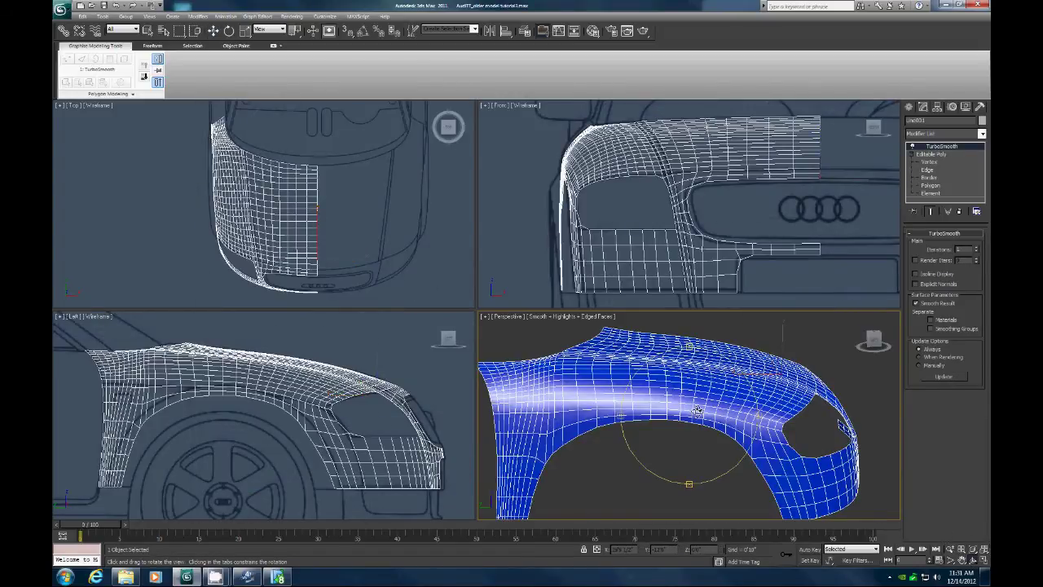
{"action": "key", "text": "F4"}
{"action": "left_click_drag", "start_coordinate": [697, 410], "coordinate": [717, 393]}
{"action": "left_click", "coordinate": [978, 248]}
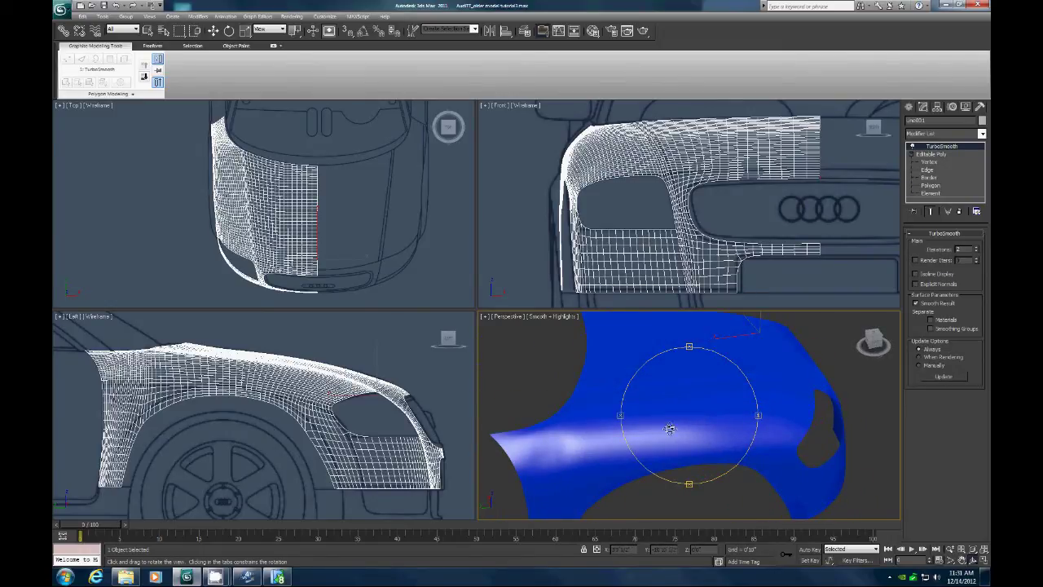
{"action": "left_click_drag", "start_coordinate": [670, 428], "coordinate": [603, 404]}
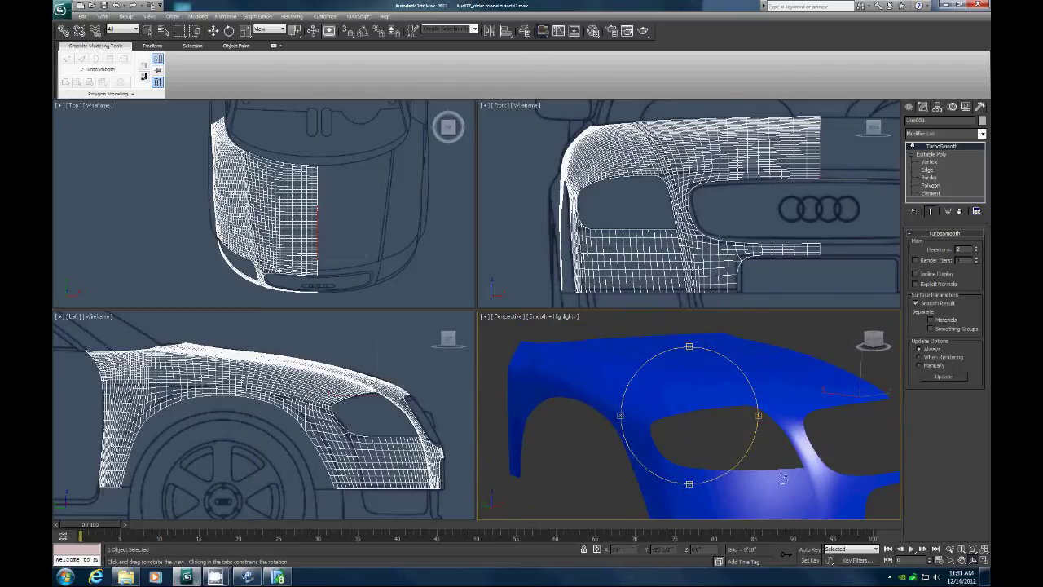
Step: Turn off the TurboSmooth result and show the mesh edges close up around the headlight opening's lower inner corner
{"action": "left_click", "coordinate": [914, 147]}
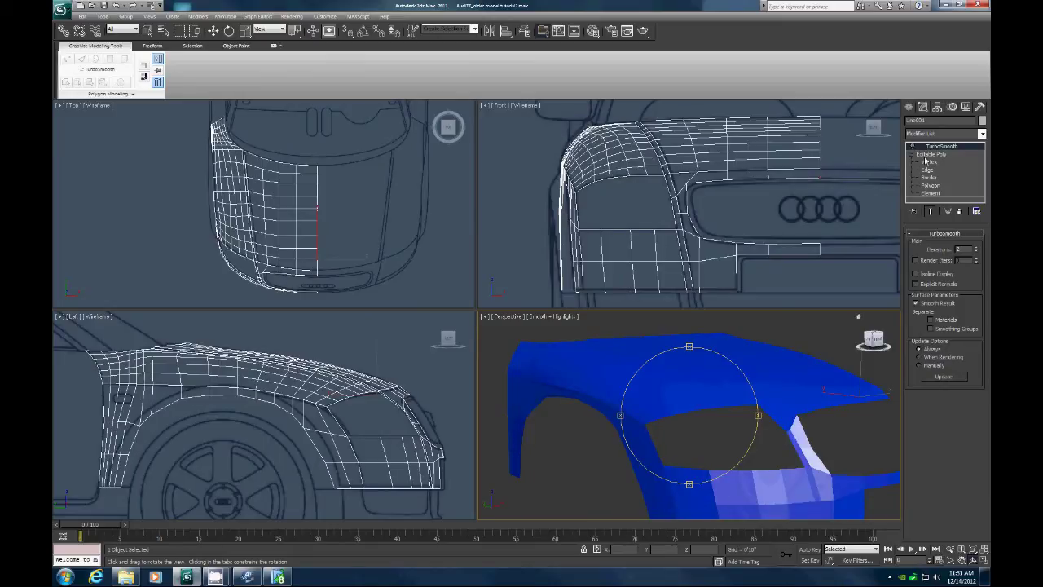
{"action": "left_click", "coordinate": [949, 562]}
{"action": "left_click_drag", "start_coordinate": [826, 450], "coordinate": [885, 378]}
{"action": "left_click", "coordinate": [961, 561]}
{"action": "left_click_drag", "start_coordinate": [774, 446], "coordinate": [599, 323]}
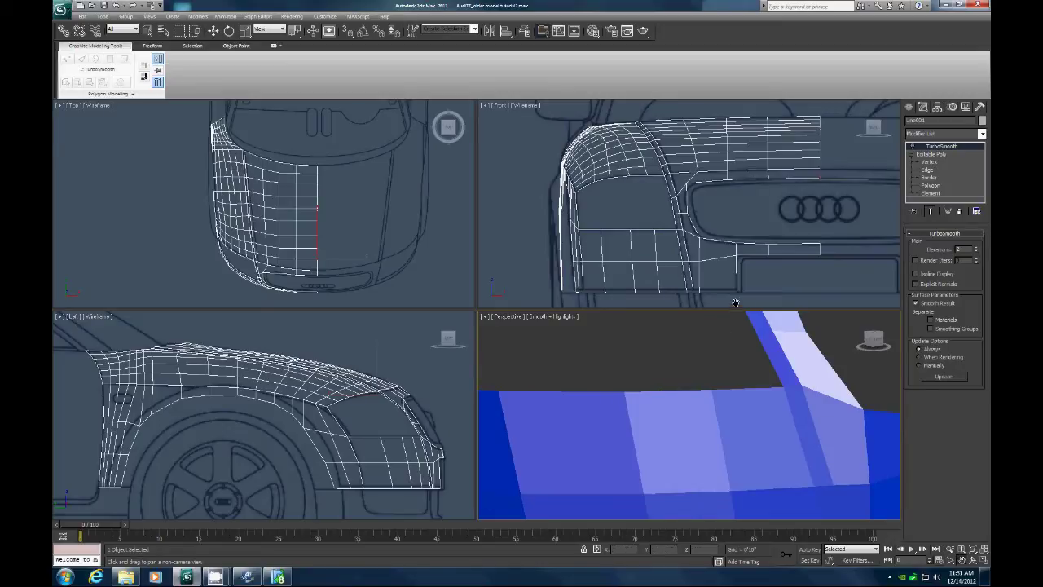
{"action": "key", "text": "F4"}
Step: Pull the loose vertex aside at the headlight opening's lower inner corner and target-weld it to its matching seam vertex
{"action": "left_click", "coordinate": [214, 31]}
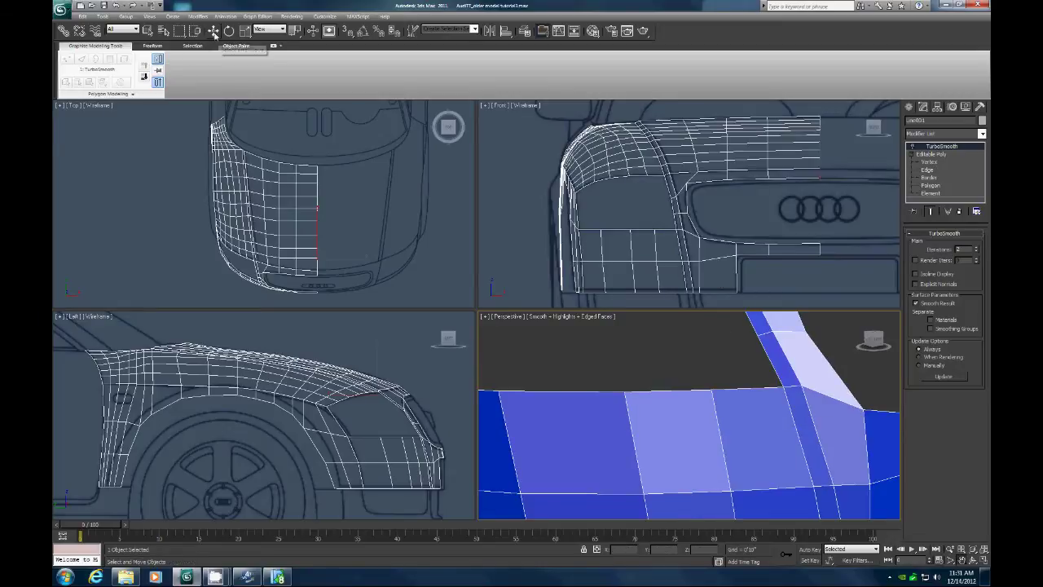
{"action": "left_click", "coordinate": [928, 162]}
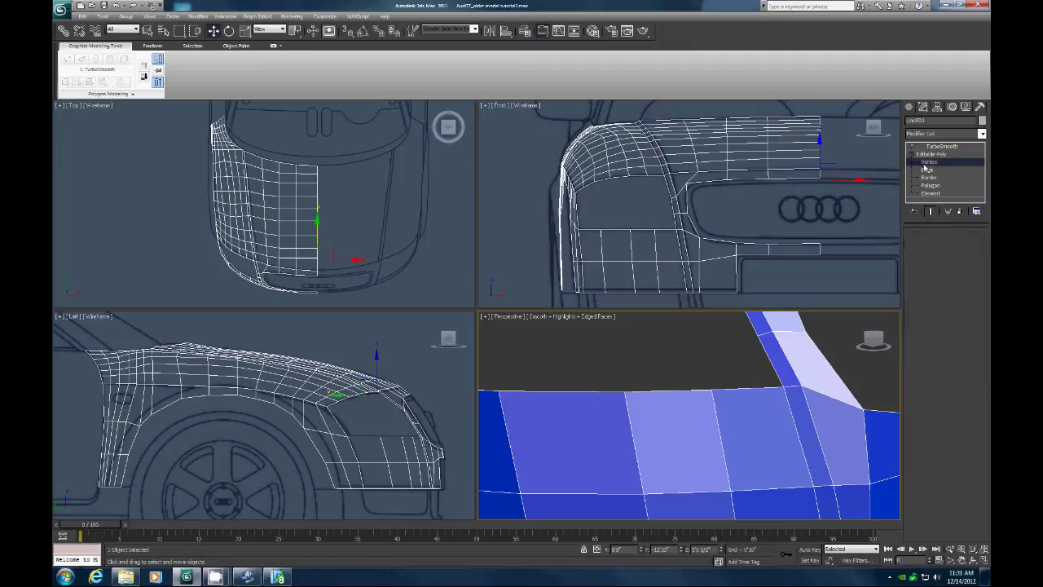
{"action": "left_click", "coordinate": [784, 387]}
{"action": "left_click_drag", "start_coordinate": [806, 384], "coordinate": [795, 384]}
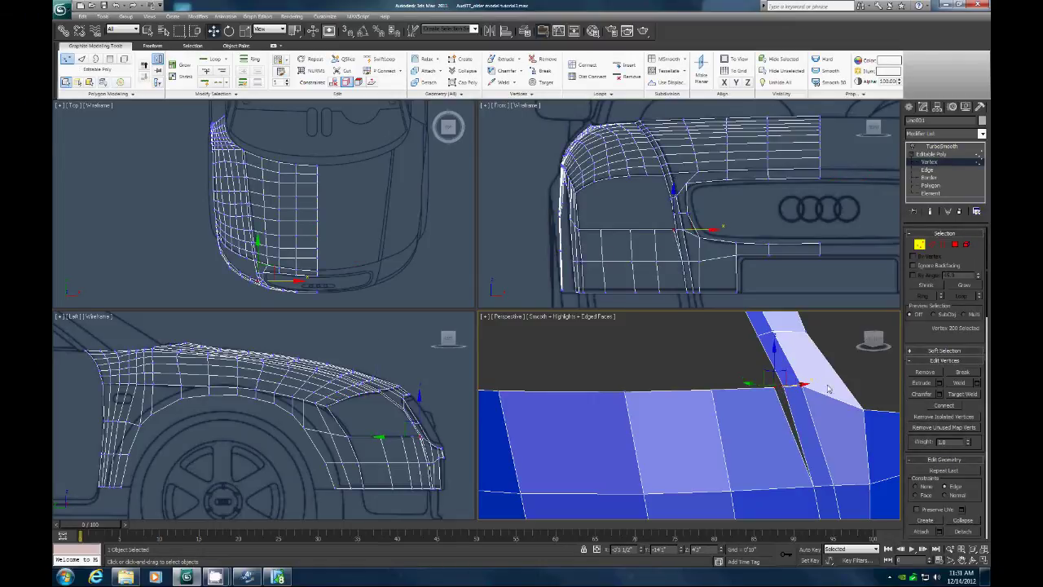
{"action": "left_click", "coordinate": [960, 394]}
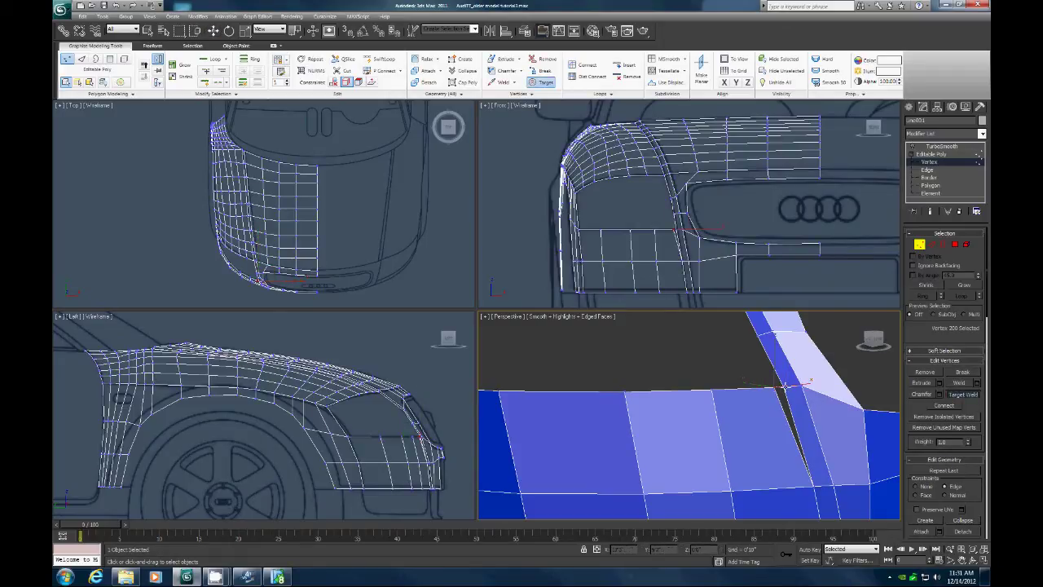
{"action": "left_click", "coordinate": [783, 386]}
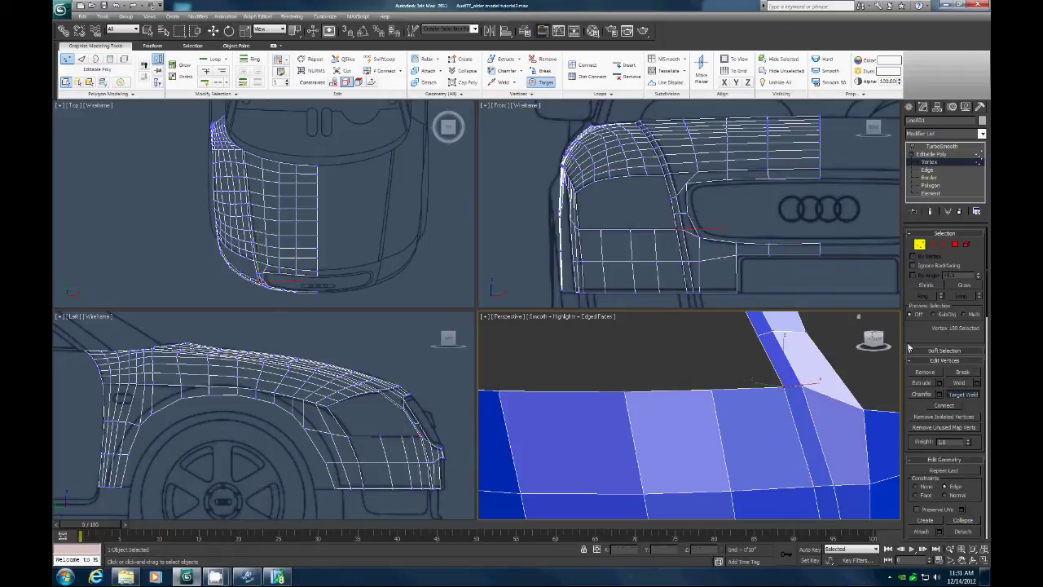
{"action": "key", "text": "w"}
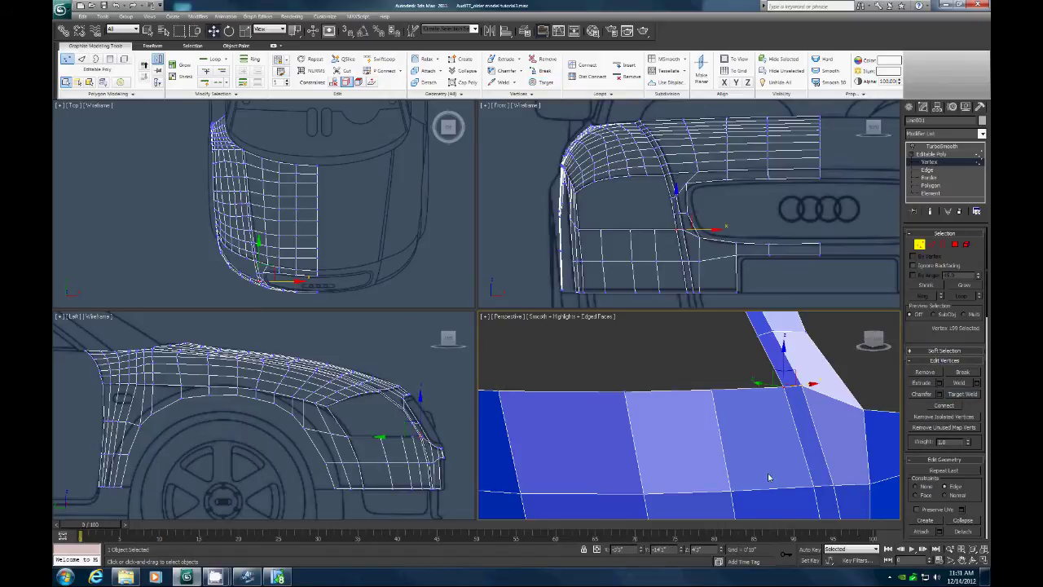
Step: Separate the unwelded vertex in the bumper seam's middle row and target-weld it to its counterpart
{"action": "left_click", "coordinate": [810, 484]}
{"action": "left_click_drag", "start_coordinate": [836, 483], "coordinate": [830, 483]}
{"action": "left_click", "coordinate": [954, 395]}
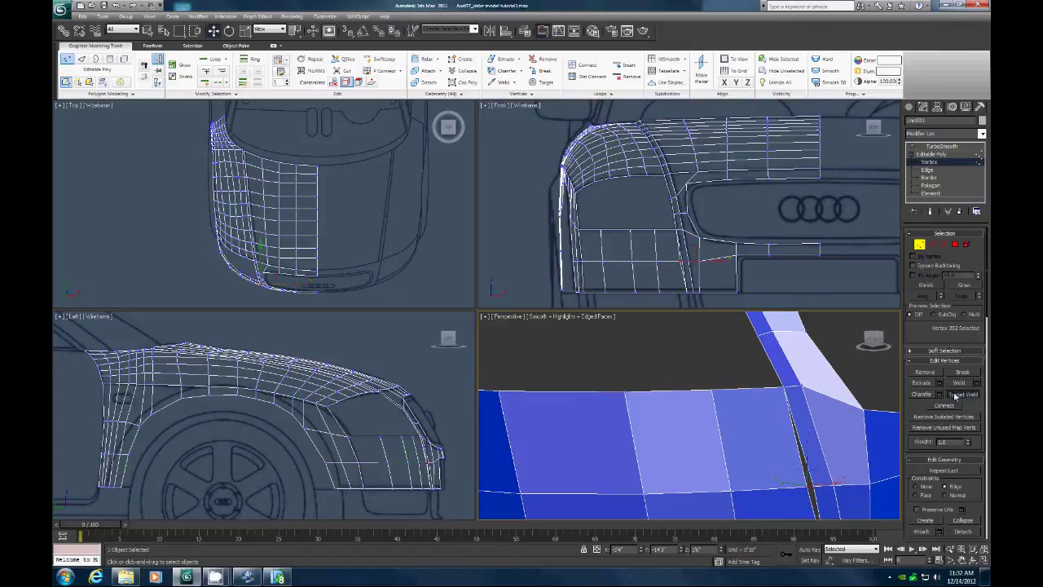
{"action": "left_click", "coordinate": [809, 487]}
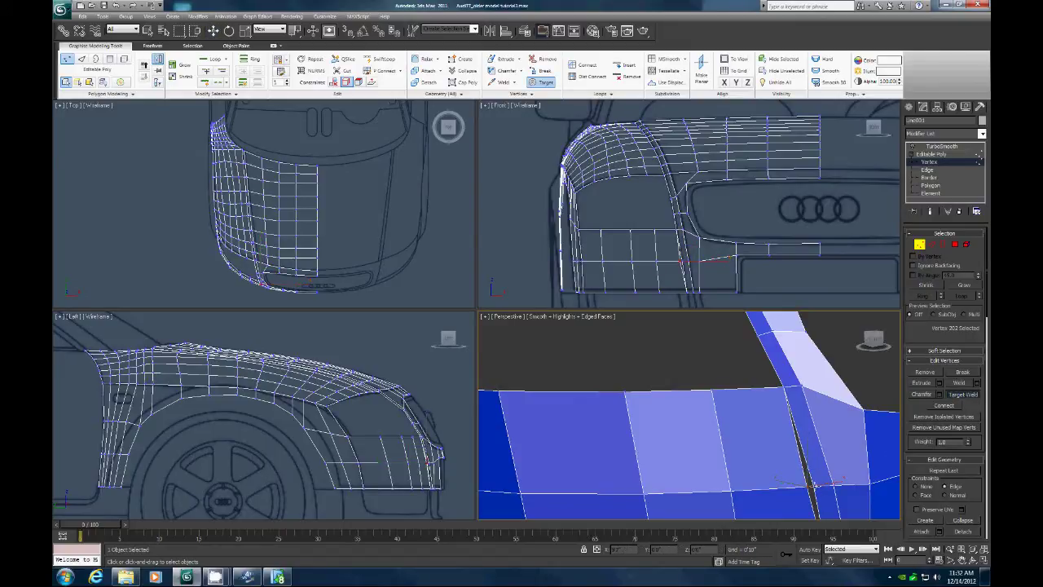
{"action": "left_click", "coordinate": [814, 486]}
Step: Pull the loose vertex aside at the bumper seam's bottom edge and target-weld it to the matching vertex
{"action": "left_click", "coordinate": [962, 560]}
{"action": "left_click_drag", "start_coordinate": [724, 458], "coordinate": [684, 348]}
{"action": "right_click", "coordinate": [883, 318]}
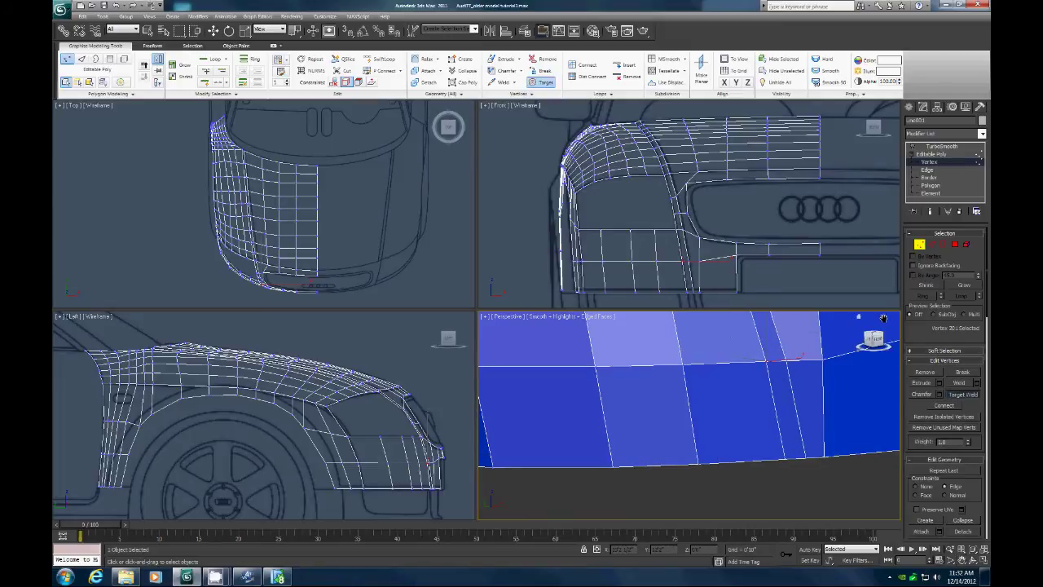
{"action": "key", "text": "w"}
{"action": "left_click", "coordinate": [784, 459]}
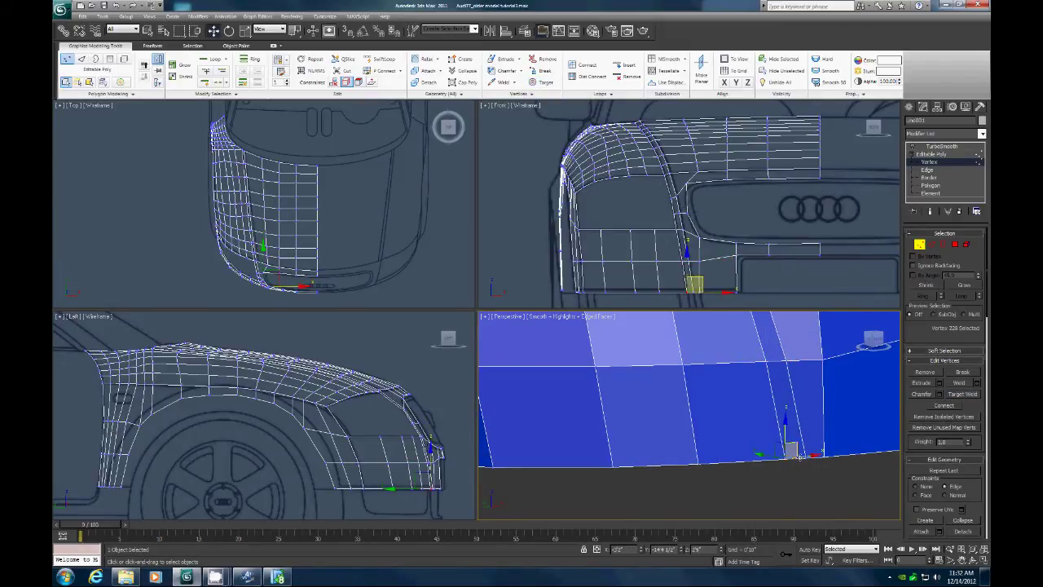
{"action": "left_click_drag", "start_coordinate": [792, 447], "coordinate": [823, 444]}
{"action": "left_click", "coordinate": [960, 394]}
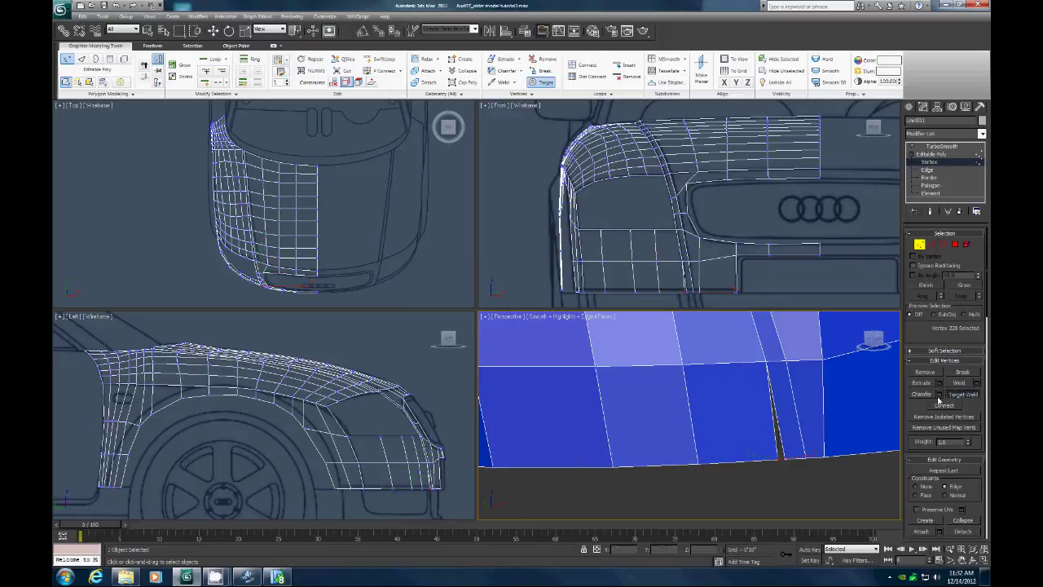
{"action": "left_click", "coordinate": [779, 461]}
{"action": "left_click", "coordinate": [808, 459]}
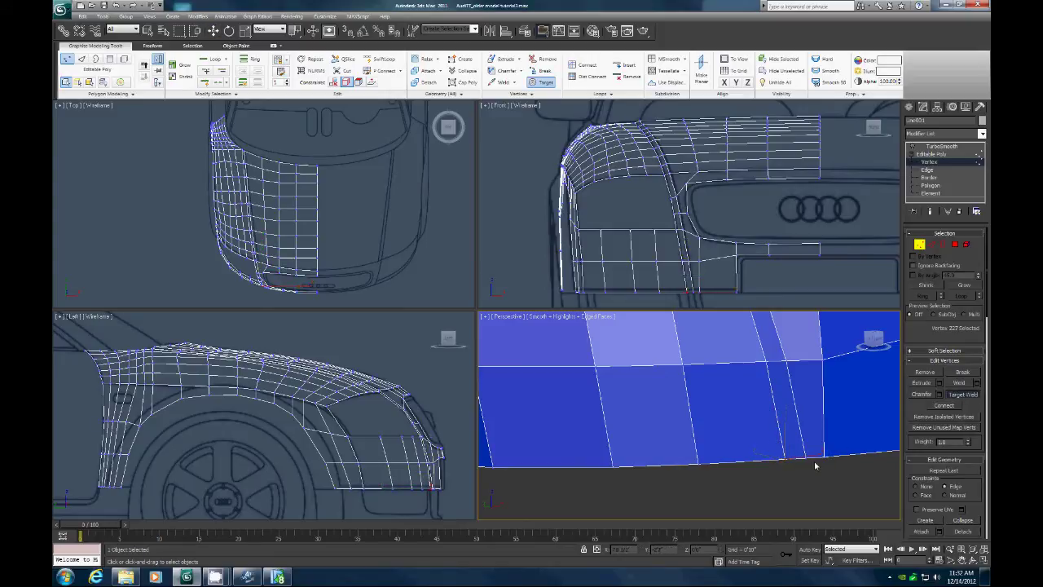
Step: Try shifting the next vertex along the bumper's bottom edge to test its connection, and undo the move
{"action": "right_click", "coordinate": [805, 457]}
{"action": "left_click", "coordinate": [820, 454]}
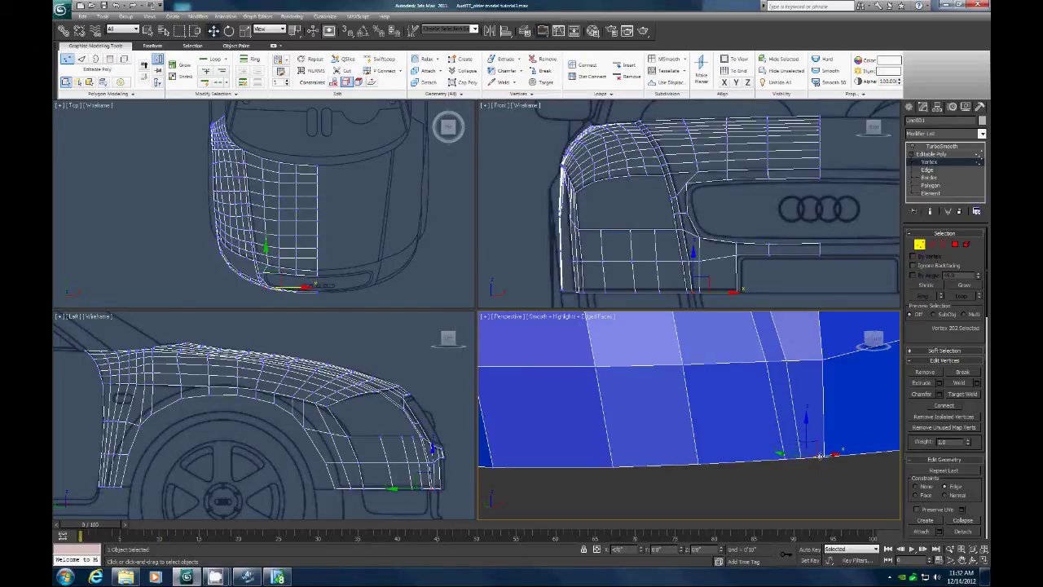
{"action": "left_click", "coordinate": [87, 19]}
{"action": "left_click", "coordinate": [91, 28]}
Step: Turn the TurboSmooth result back on, hide the mesh edges and view the whole smoothed front body
{"action": "left_click", "coordinate": [981, 547]}
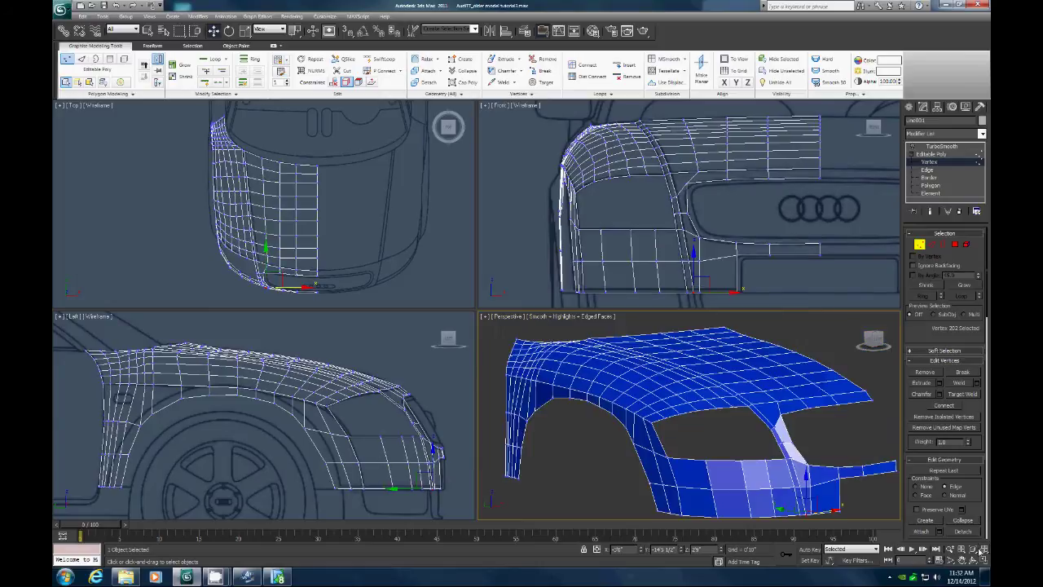
{"action": "left_click", "coordinate": [915, 145]}
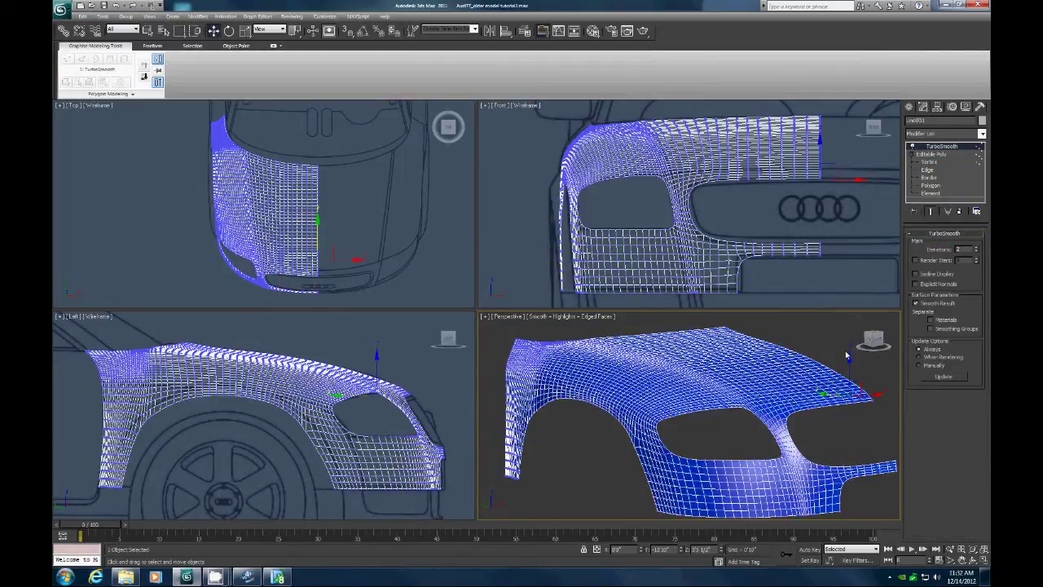
{"action": "key", "text": "F4"}
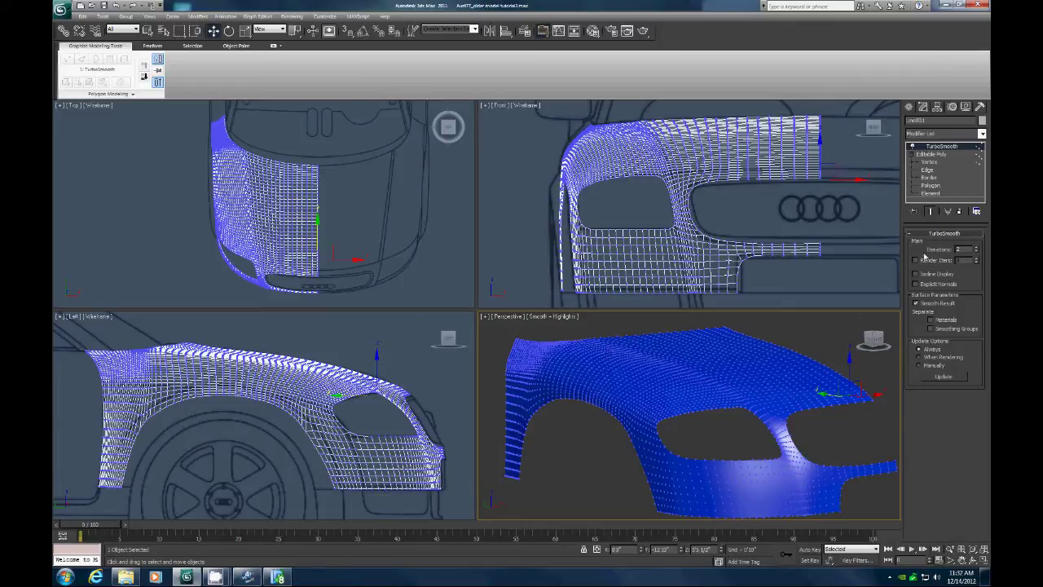
{"action": "left_click", "coordinate": [928, 163]}
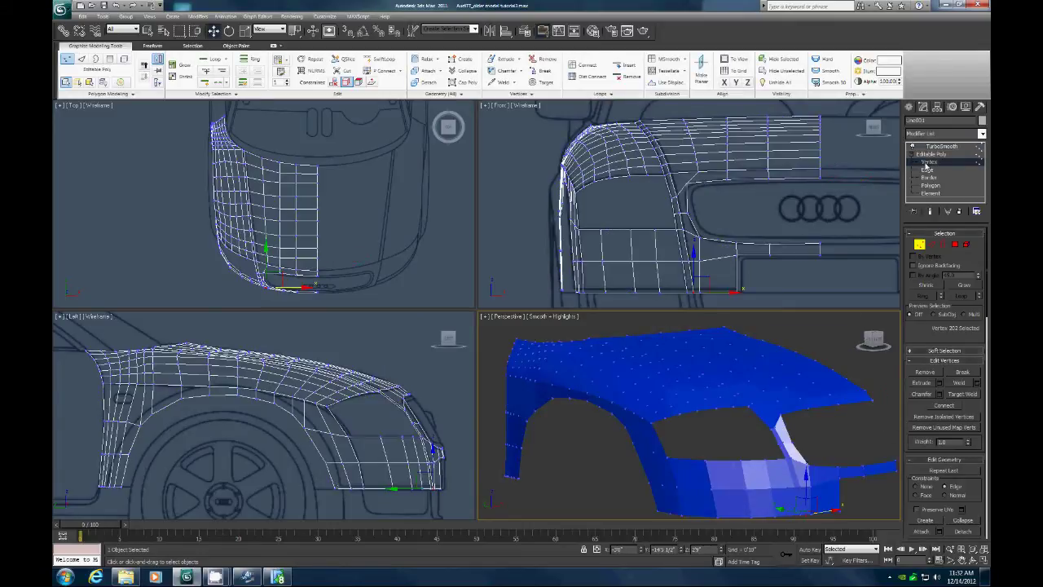
{"action": "left_click", "coordinate": [935, 147]}
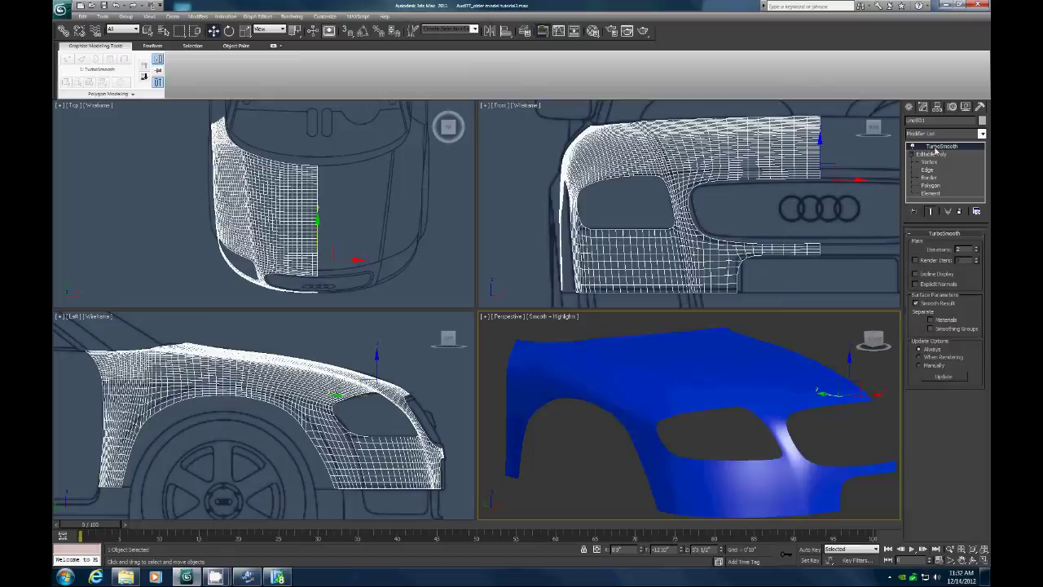
{"action": "left_click", "coordinate": [972, 560]}
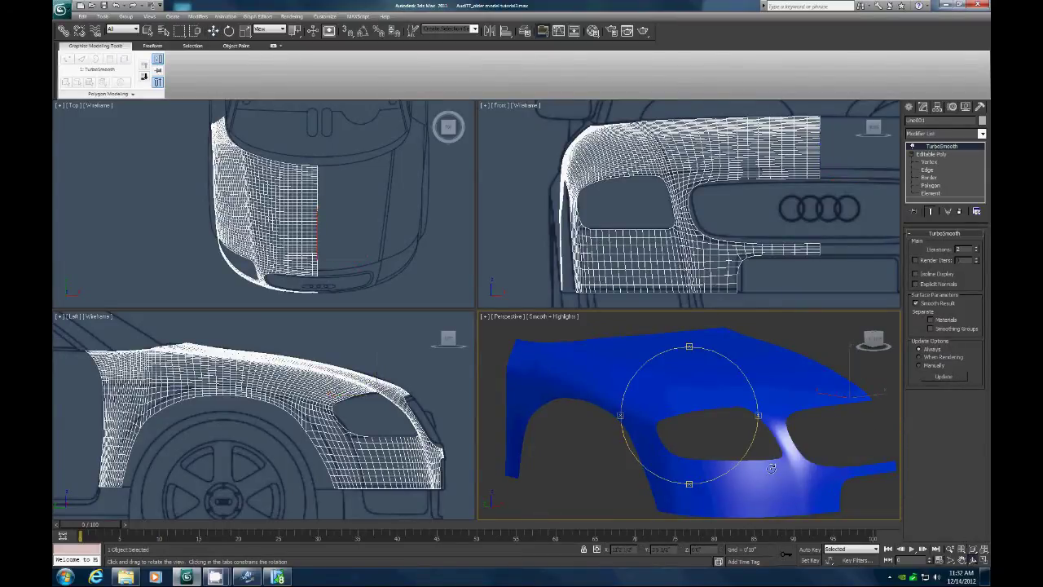
Step: With TurboSmooth hidden, connect the upper and lower edges of the thin strip below the grille and slide the new edge close to the bumper corner
{"action": "left_click_drag", "start_coordinate": [773, 468], "coordinate": [755, 453]}
{"action": "mouse_move", "coordinate": [706, 424]}
{"action": "left_mouse_down"}
{"action": "mouse_move", "coordinate": [703, 400]}
{"action": "mouse_move", "coordinate": [712, 426]}
{"action": "mouse_move", "coordinate": [704, 448]}
{"action": "mouse_move", "coordinate": [708, 414]}
{"action": "mouse_move", "coordinate": [696, 415]}
{"action": "left_mouse_up"}
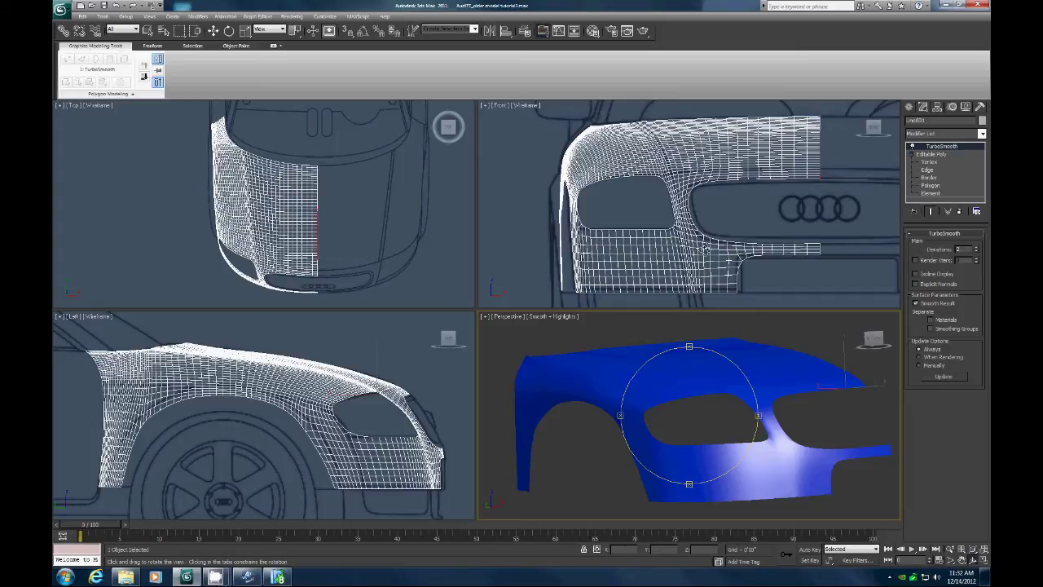
{"action": "left_click", "coordinate": [914, 146]}
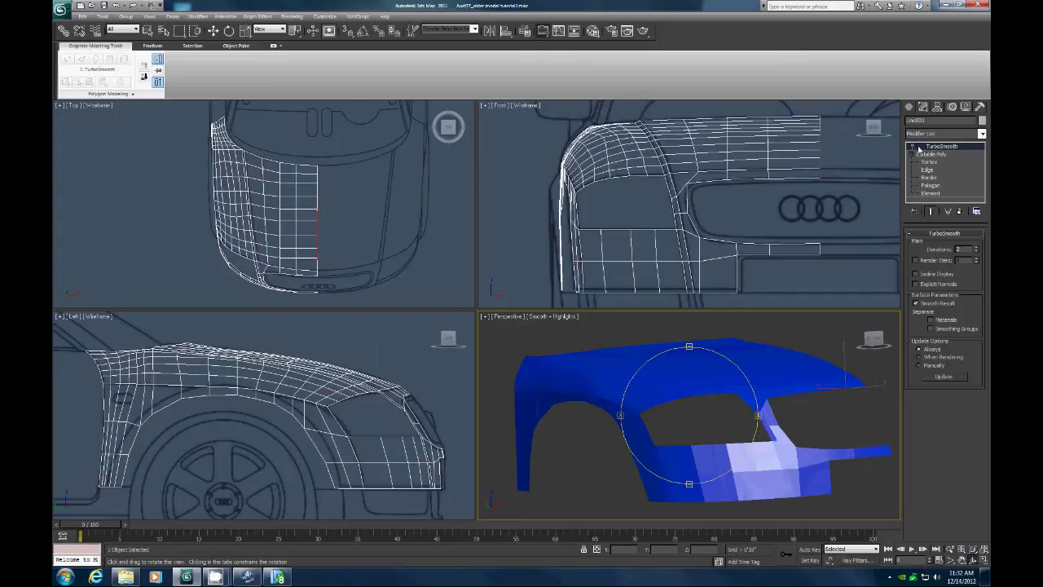
{"action": "left_click", "coordinate": [943, 555]}
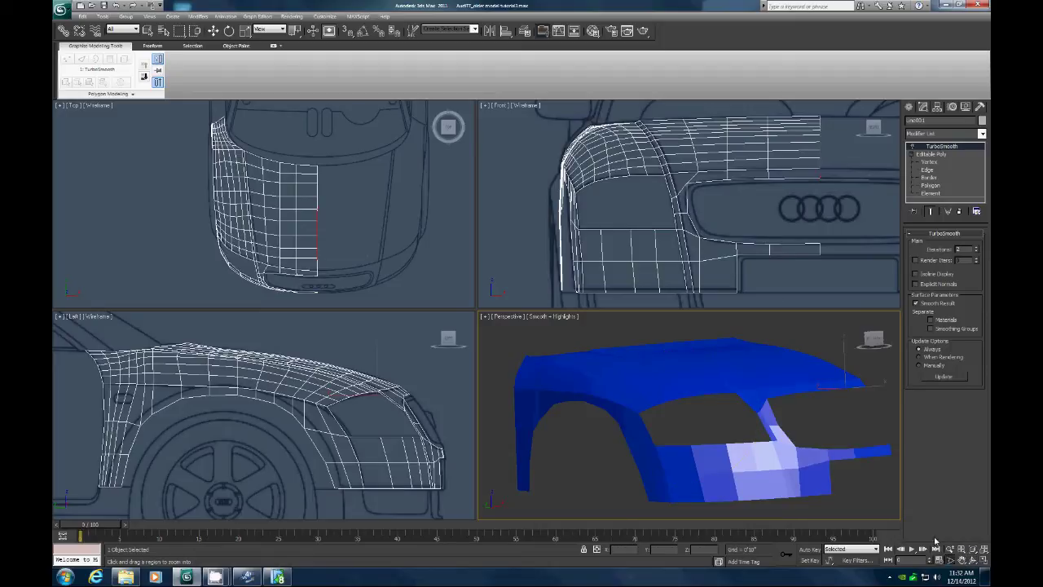
{"action": "left_click_drag", "start_coordinate": [718, 232], "coordinate": [832, 308]}
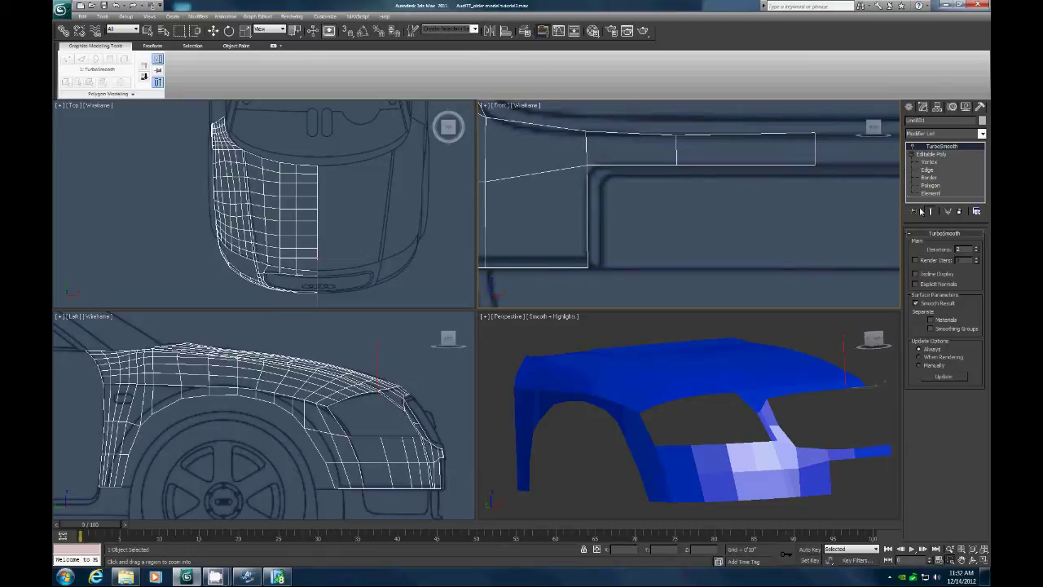
{"action": "left_click", "coordinate": [928, 169]}
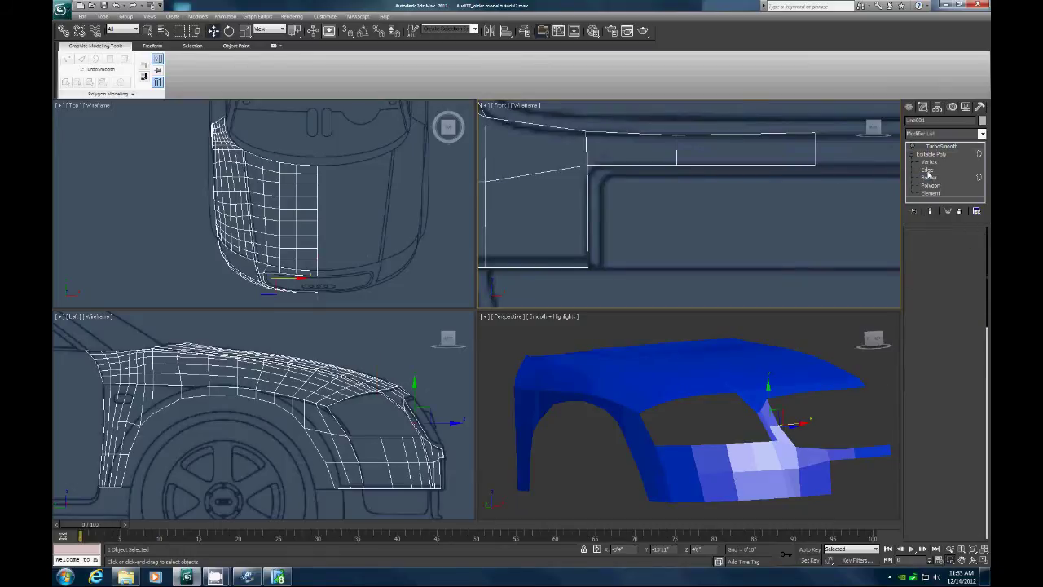
{"action": "left_click", "coordinate": [619, 131]}
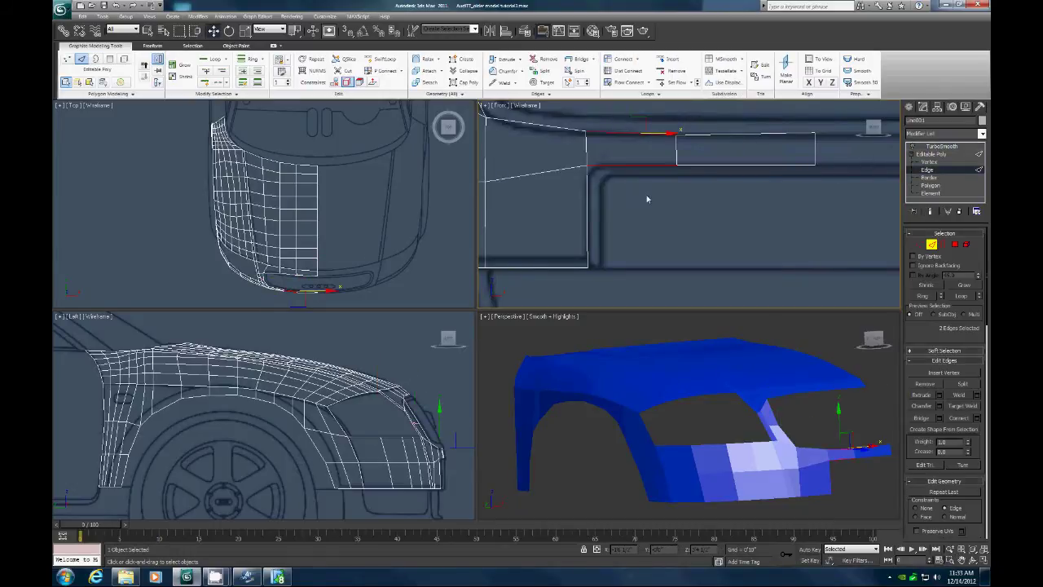
{"action": "left_click", "coordinate": [963, 419]}
{"action": "left_click_drag", "start_coordinate": [666, 149], "coordinate": [627, 155]}
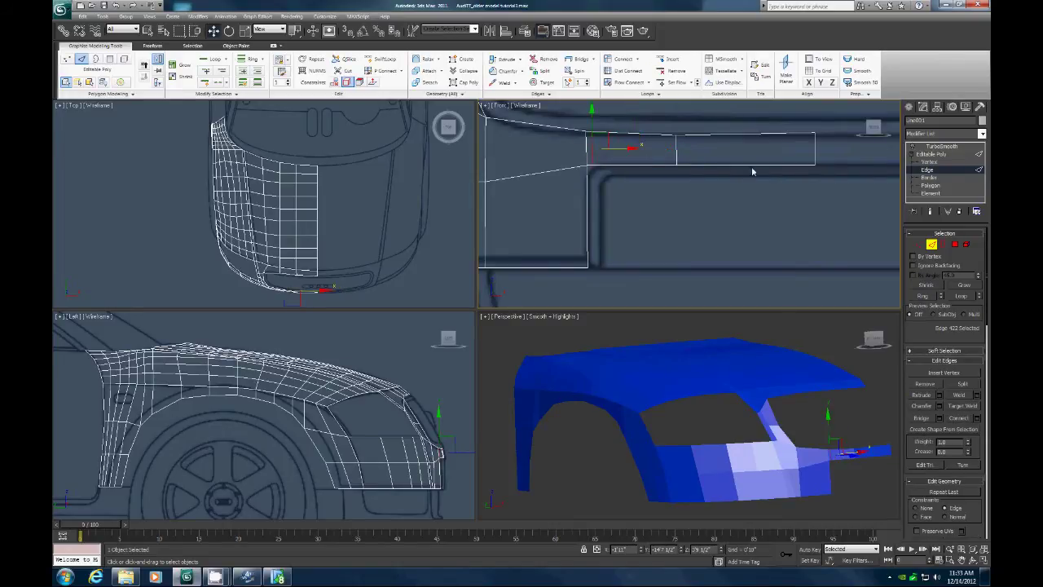
Step: Turn the TurboSmooth result back on and inspect the bumper corner beside the thin strip from a lower angle
{"action": "left_click", "coordinate": [932, 244]}
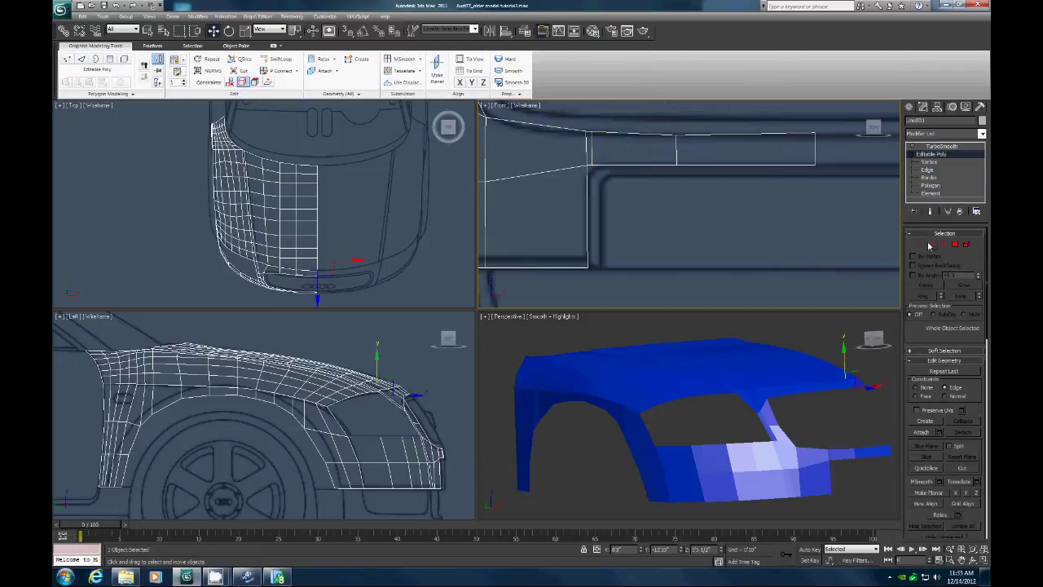
{"action": "left_click", "coordinate": [935, 147]}
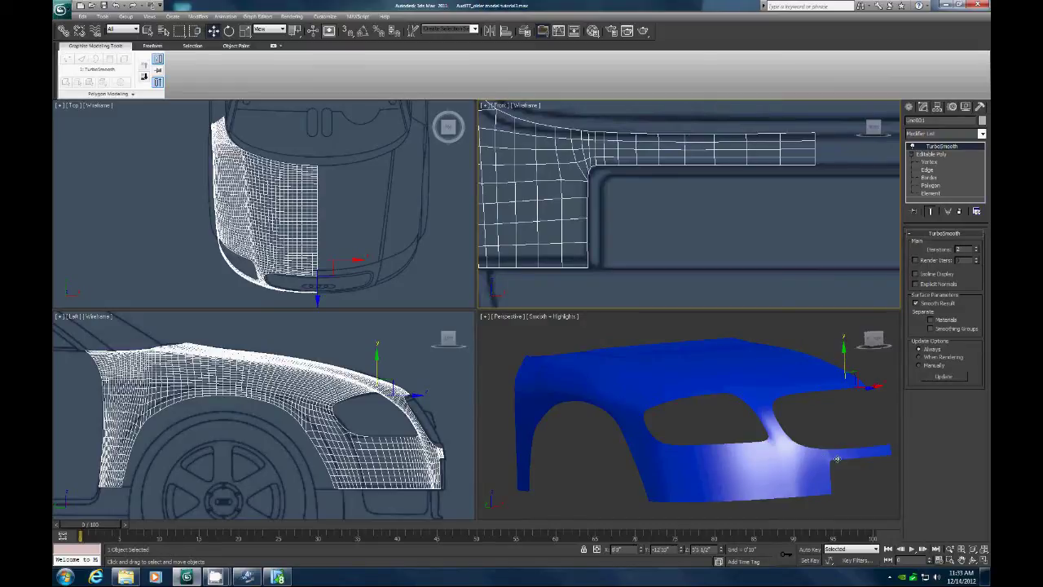
{"action": "left_click", "coordinate": [973, 560]}
{"action": "left_click", "coordinate": [789, 449]}
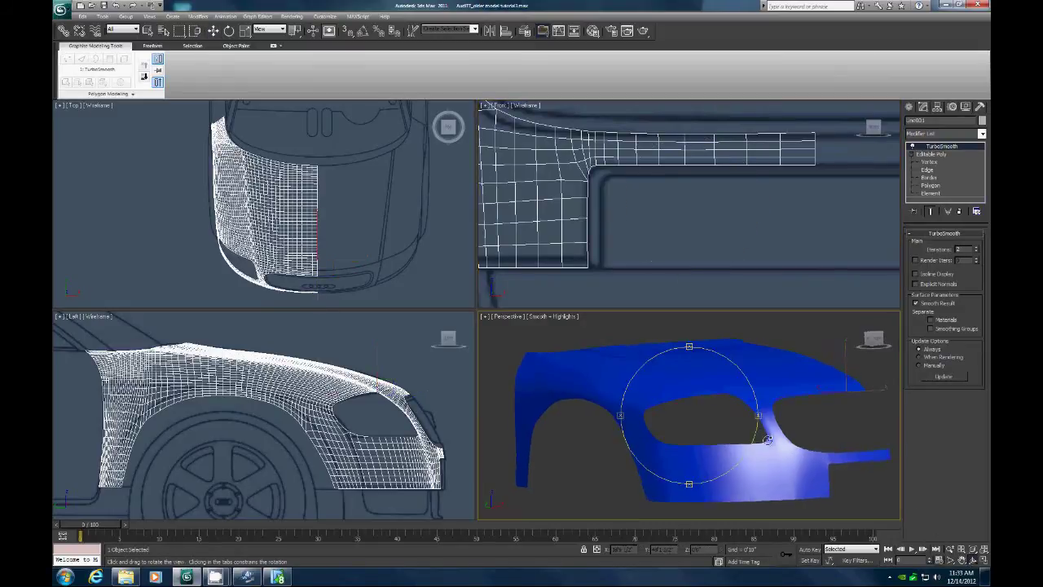
{"action": "left_click_drag", "start_coordinate": [758, 433], "coordinate": [716, 406]}
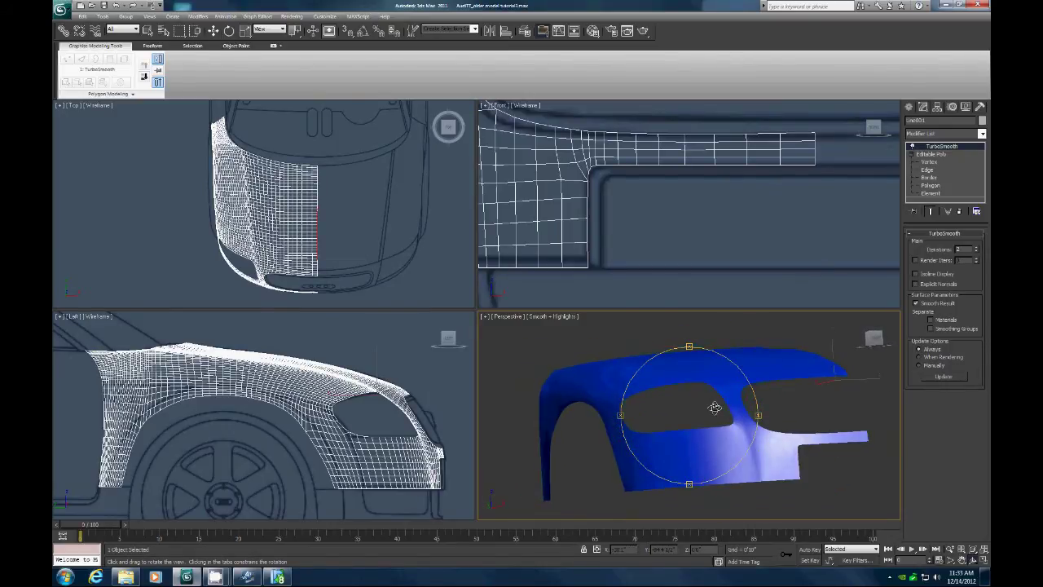
Step: Hide the smoothing and slide the strip's added vertical edge slightly farther from the bumper corner
{"action": "left_click", "coordinate": [911, 146]}
{"action": "left_click", "coordinate": [933, 163]}
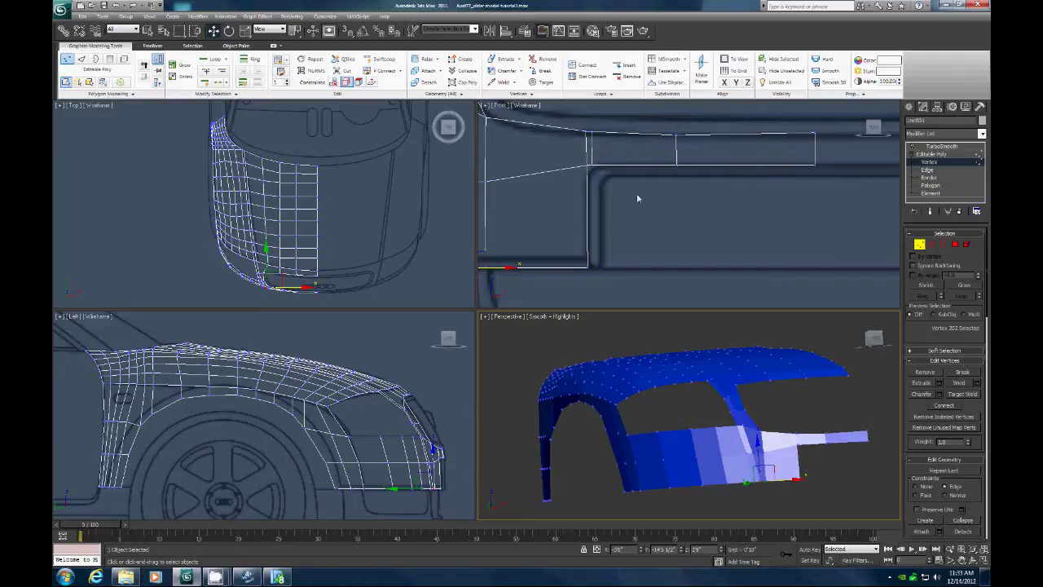
{"action": "left_click", "coordinate": [592, 163]}
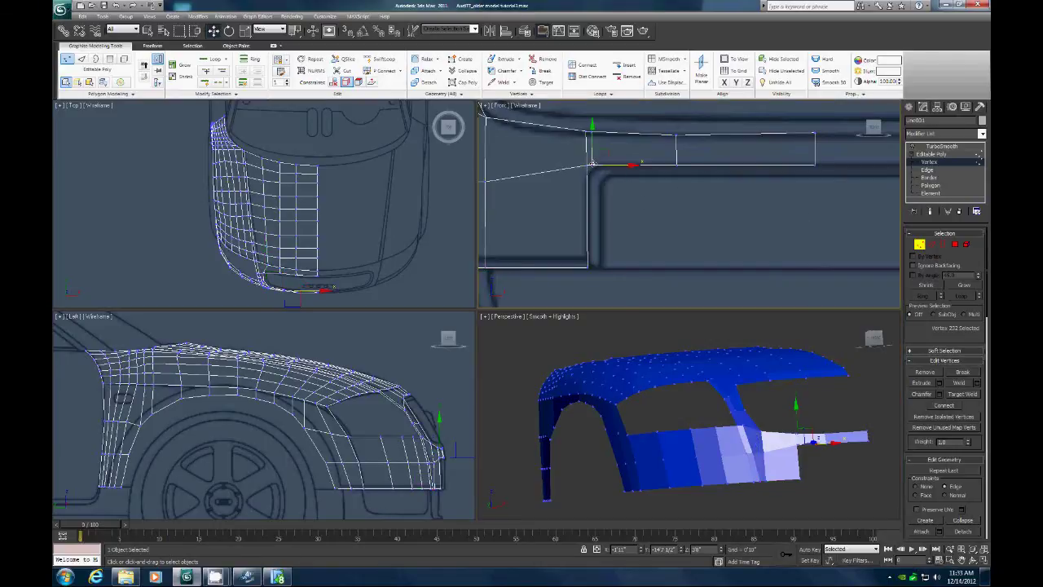
{"action": "left_click", "coordinate": [931, 244]}
{"action": "left_click_drag", "start_coordinate": [622, 147], "coordinate": [627, 147]}
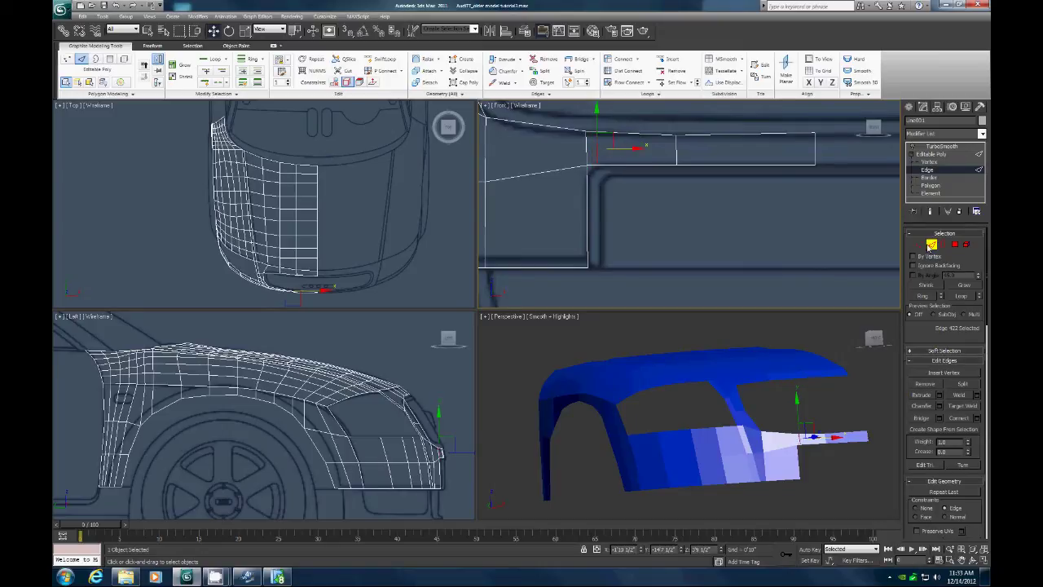
Step: Show the TurboSmooth result again and orbit around the front body to check the corner's shape
{"action": "left_click", "coordinate": [933, 245]}
{"action": "left_click", "coordinate": [921, 146]}
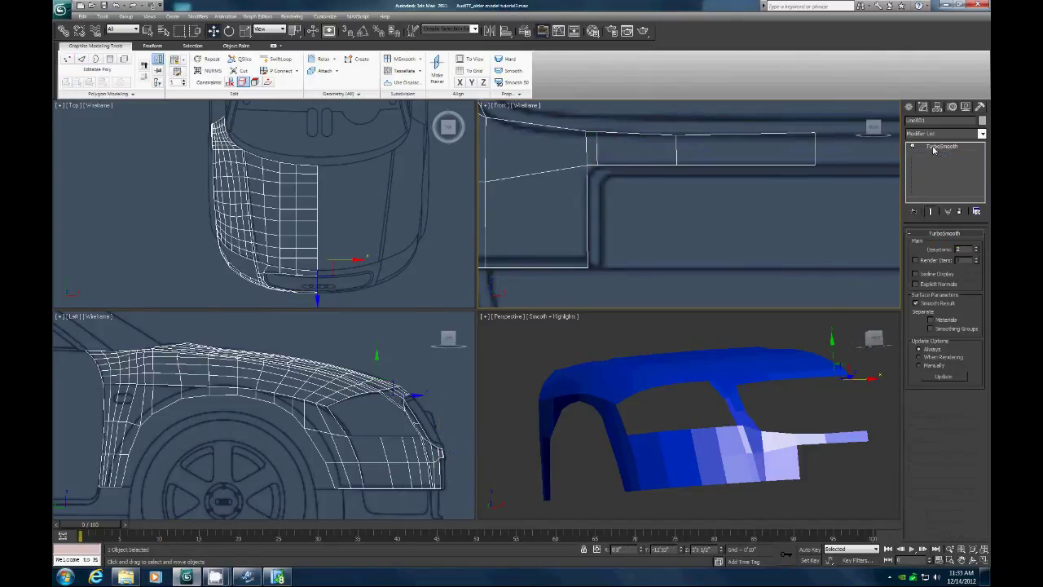
{"action": "left_click_drag", "start_coordinate": [765, 444], "coordinate": [729, 440]}
{"action": "left_click", "coordinate": [971, 559]}
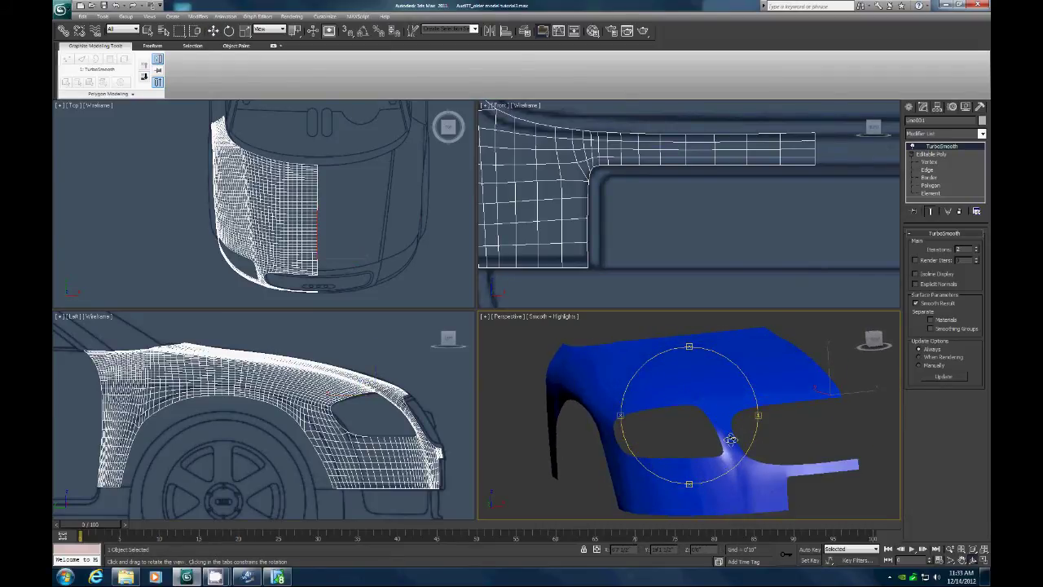
Step: Hide TurboSmooth, set the vertex constraints to None, and nudge the strip's vertices near the bumper corner in the top view toward the blueprint curve
{"action": "left_click", "coordinate": [913, 147]}
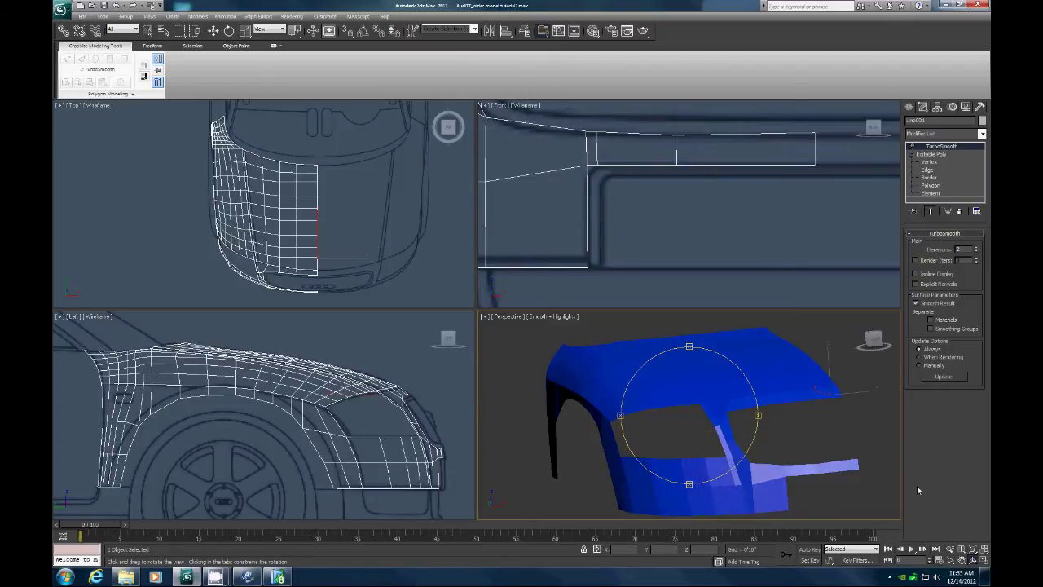
{"action": "left_click", "coordinate": [948, 564]}
{"action": "left_click_drag", "start_coordinate": [259, 275], "coordinate": [334, 301]}
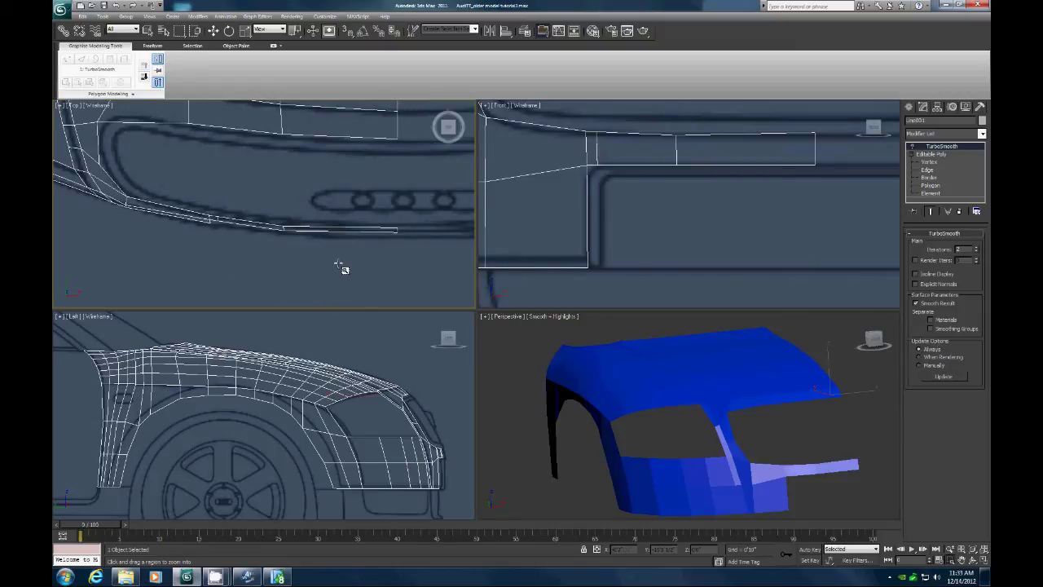
{"action": "left_click", "coordinate": [213, 30]}
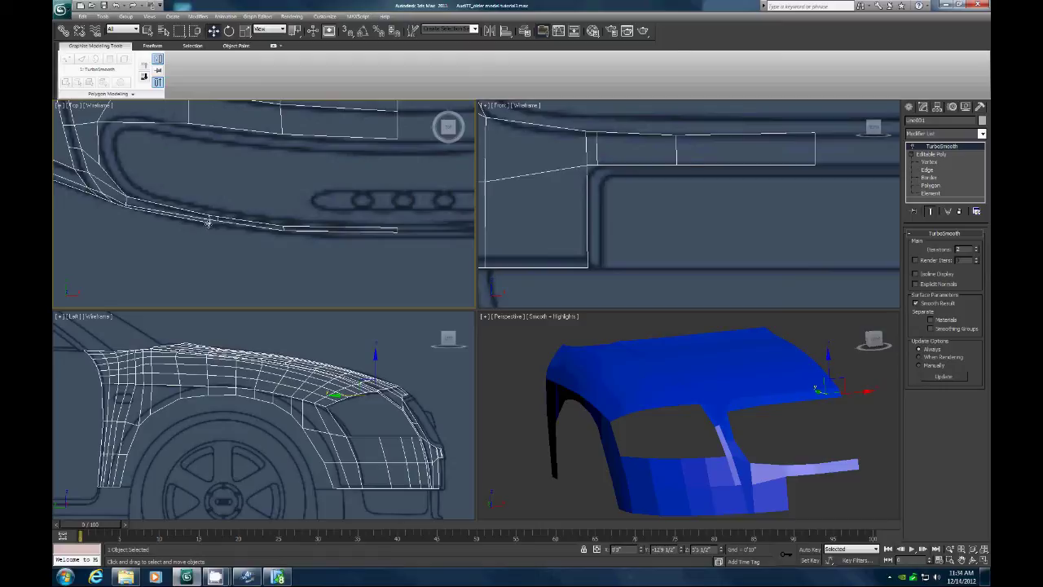
{"action": "left_click", "coordinate": [926, 162]}
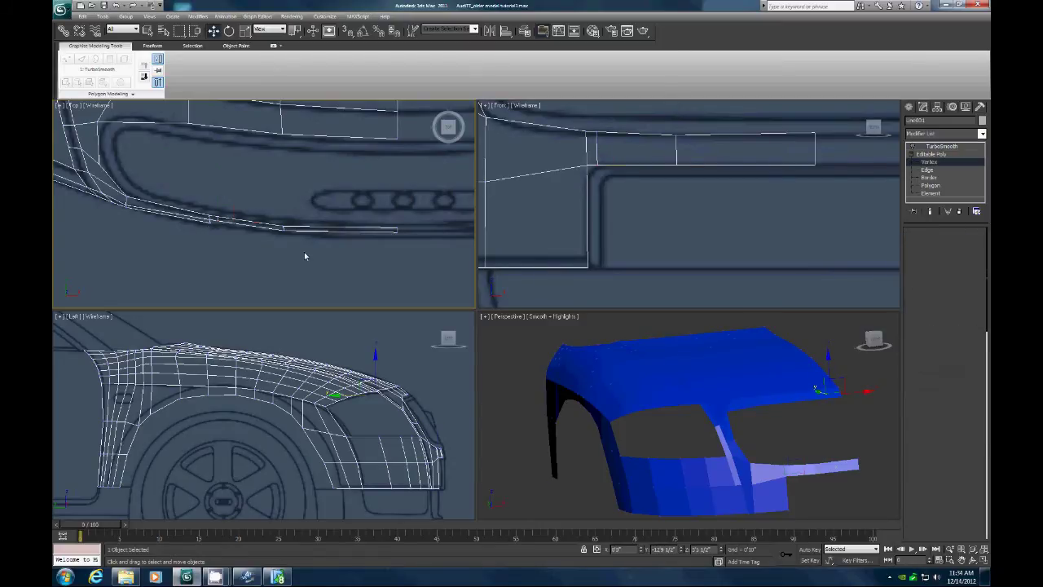
{"action": "left_click", "coordinate": [208, 222]}
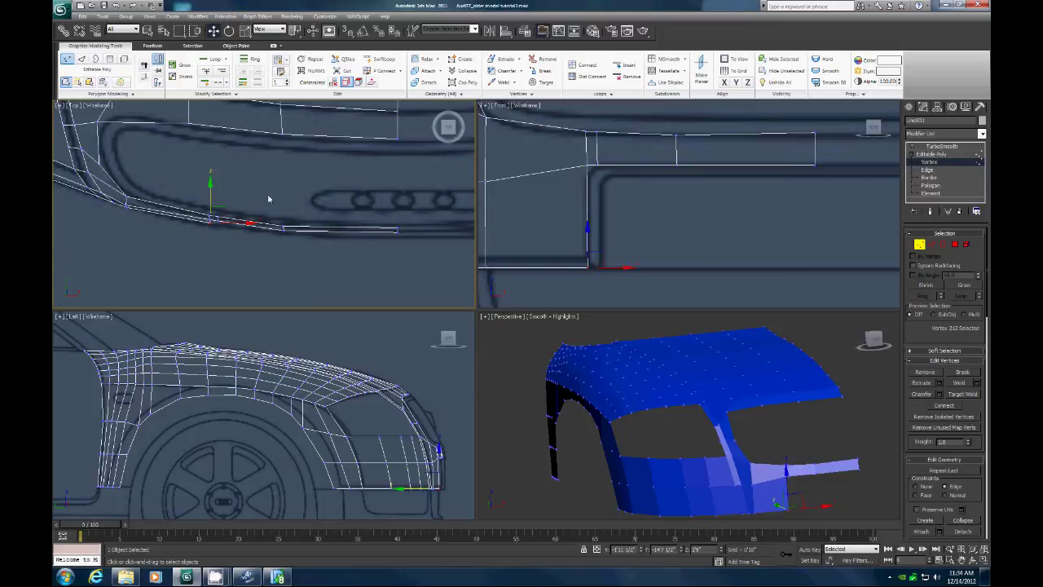
{"action": "left_click", "coordinate": [916, 487]}
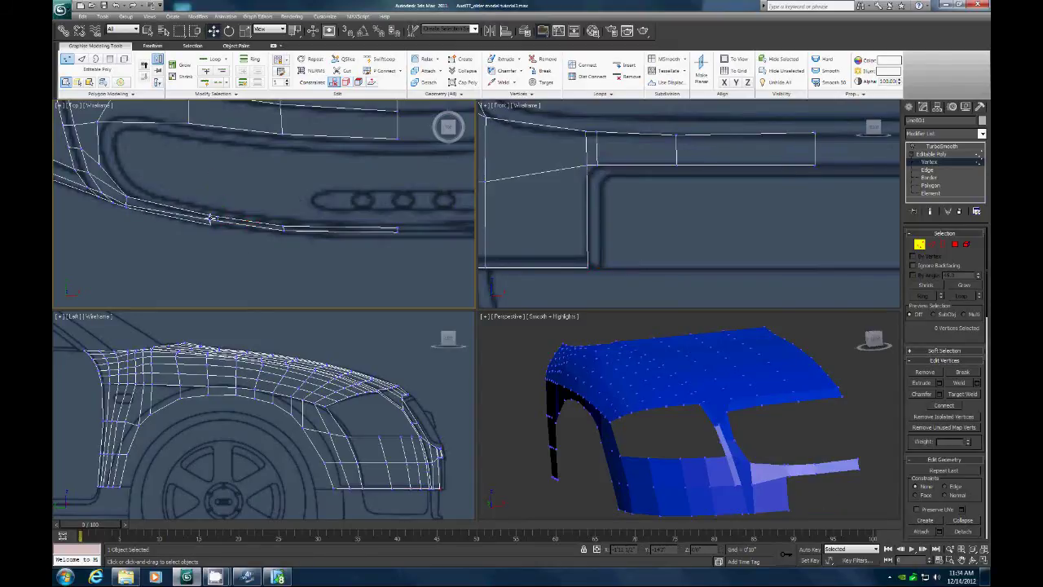
{"action": "left_click", "coordinate": [210, 209]}
{"action": "left_click_drag", "start_coordinate": [211, 183], "coordinate": [210, 185]}
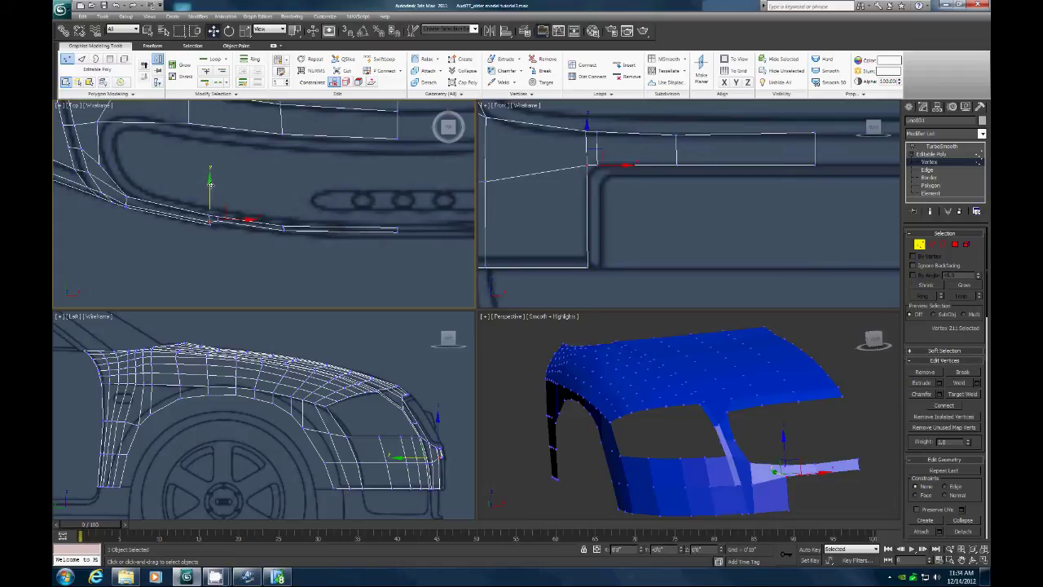
{"action": "left_click", "coordinate": [218, 218]}
{"action": "left_click_drag", "start_coordinate": [217, 190], "coordinate": [218, 185]}
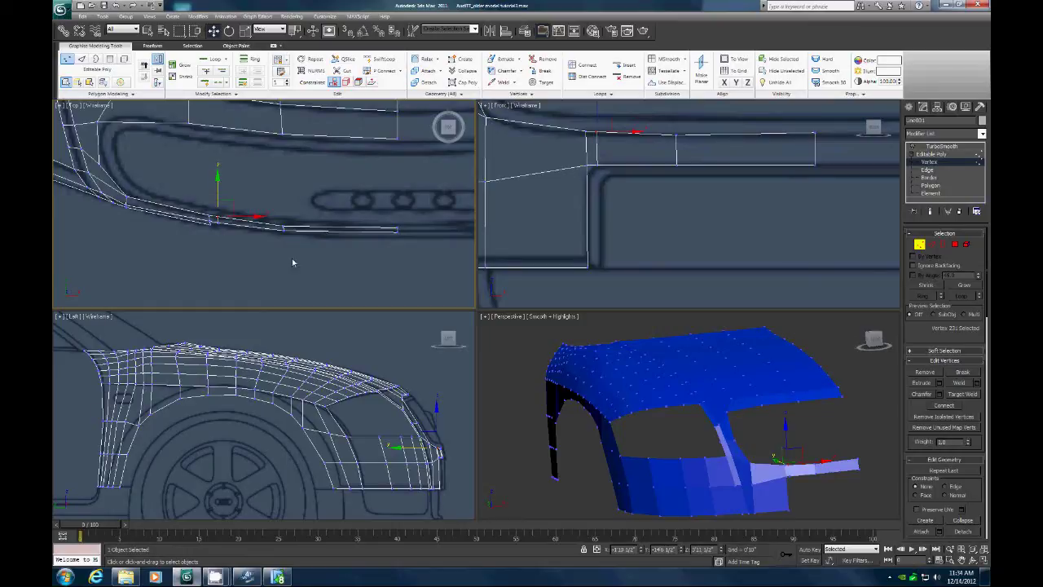
Step: Adjust the vertices at the thin strip's centre-line end and middle in the top view to follow the blueprint's bumper line
{"action": "left_click", "coordinate": [397, 233]}
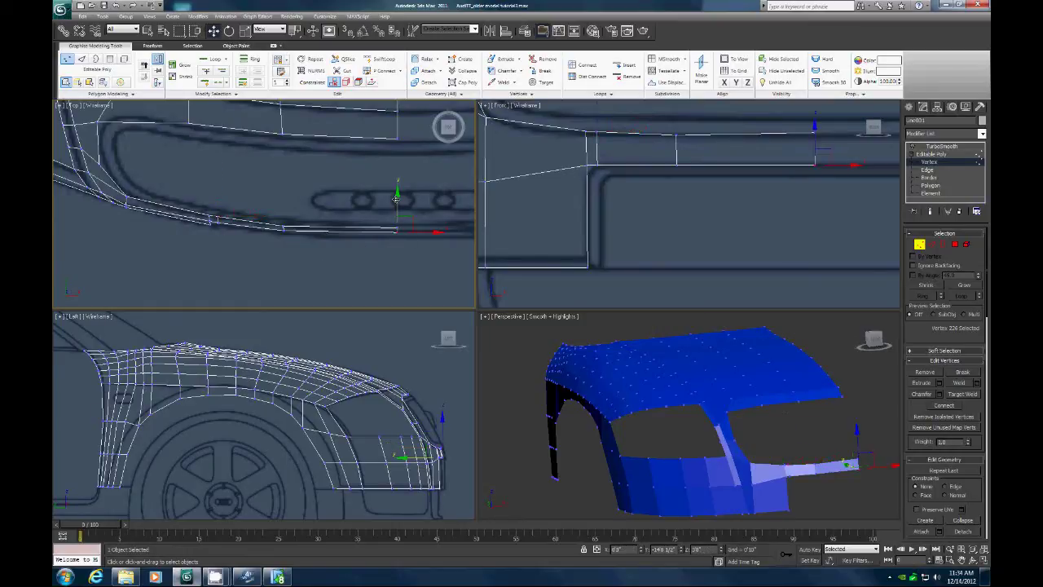
{"action": "left_click", "coordinate": [282, 233]}
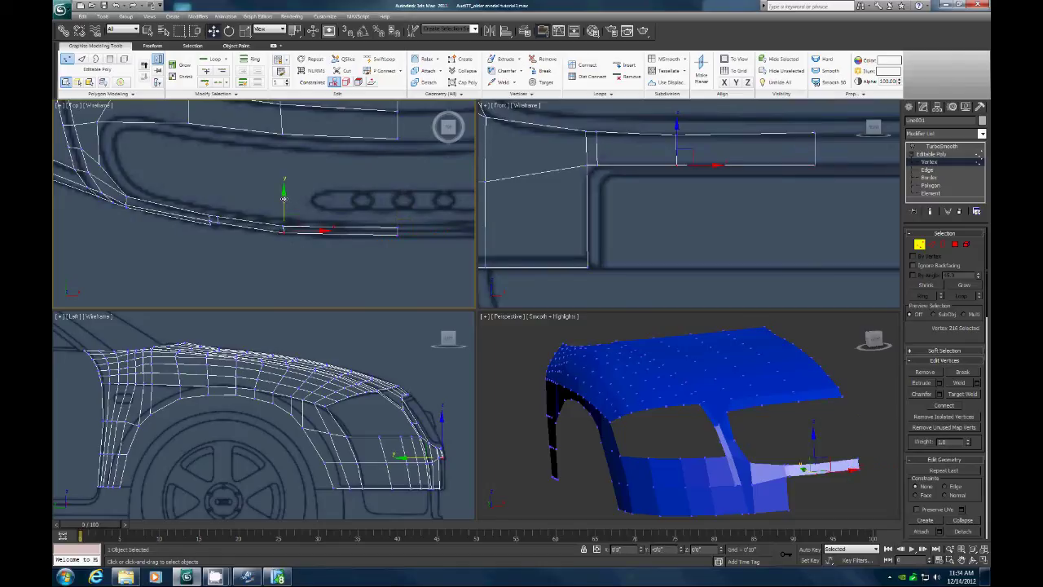
{"action": "left_click_drag", "start_coordinate": [284, 198], "coordinate": [285, 199]}
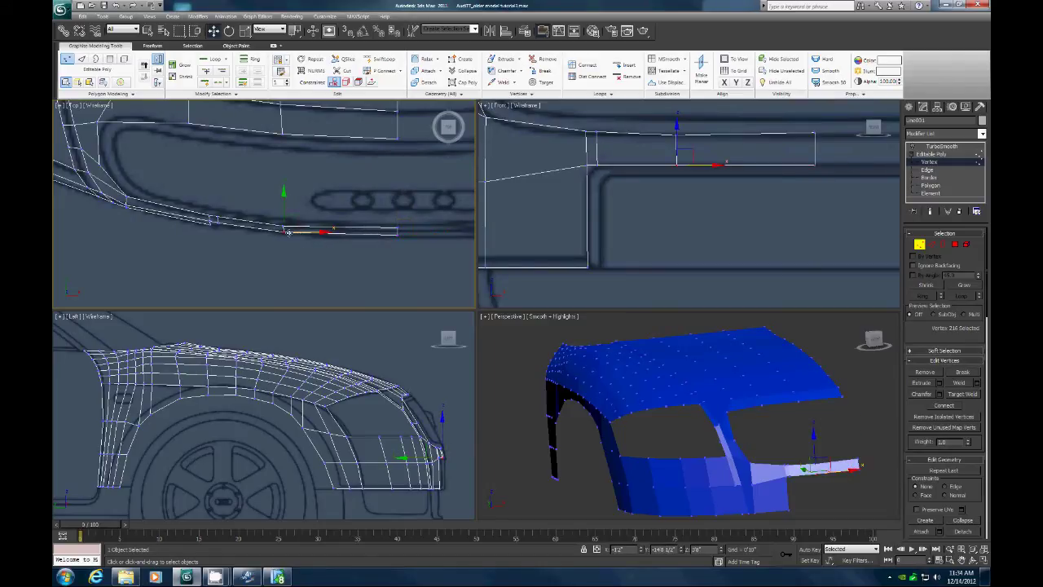
{"action": "left_click", "coordinate": [284, 229]}
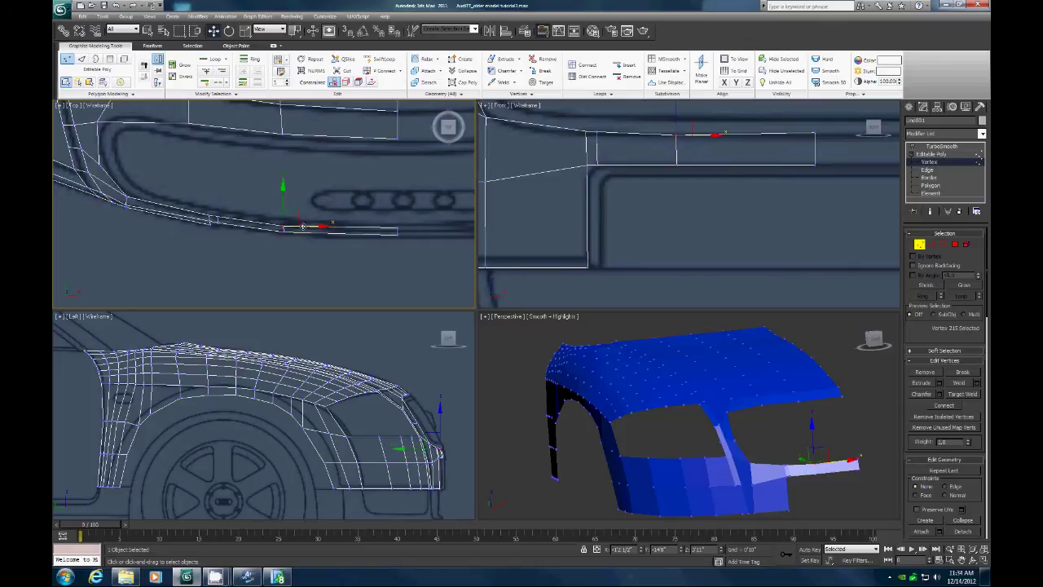
{"action": "left_click_drag", "start_coordinate": [304, 227], "coordinate": [305, 227]}
{"action": "left_click", "coordinate": [310, 274]}
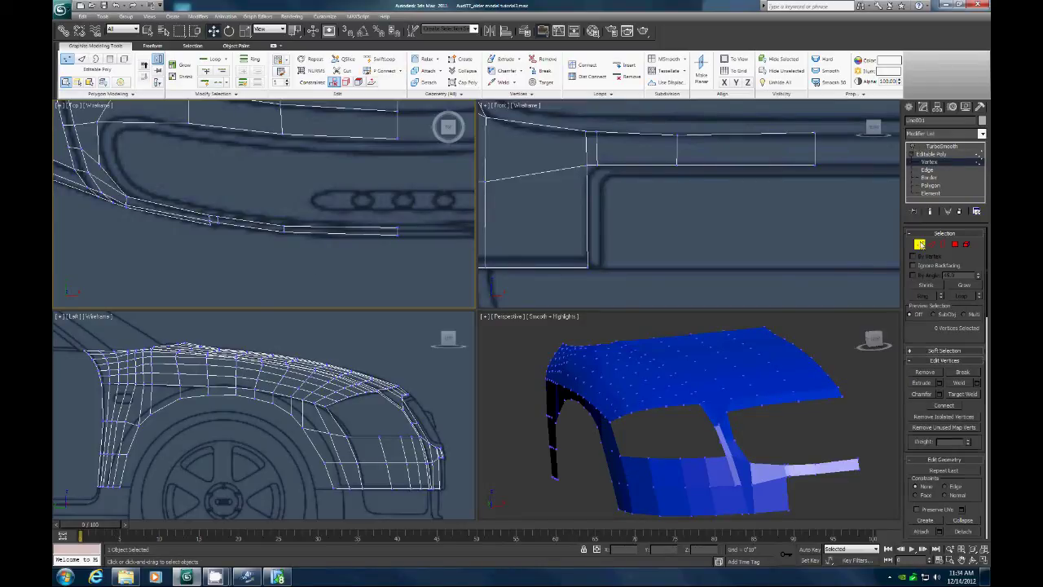
Step: Leave vertex editing, turn the TurboSmooth result back on and inspect the front body from the fender side
{"action": "left_click", "coordinate": [920, 245]}
{"action": "left_click", "coordinate": [918, 147]}
{"action": "left_click", "coordinate": [913, 147]}
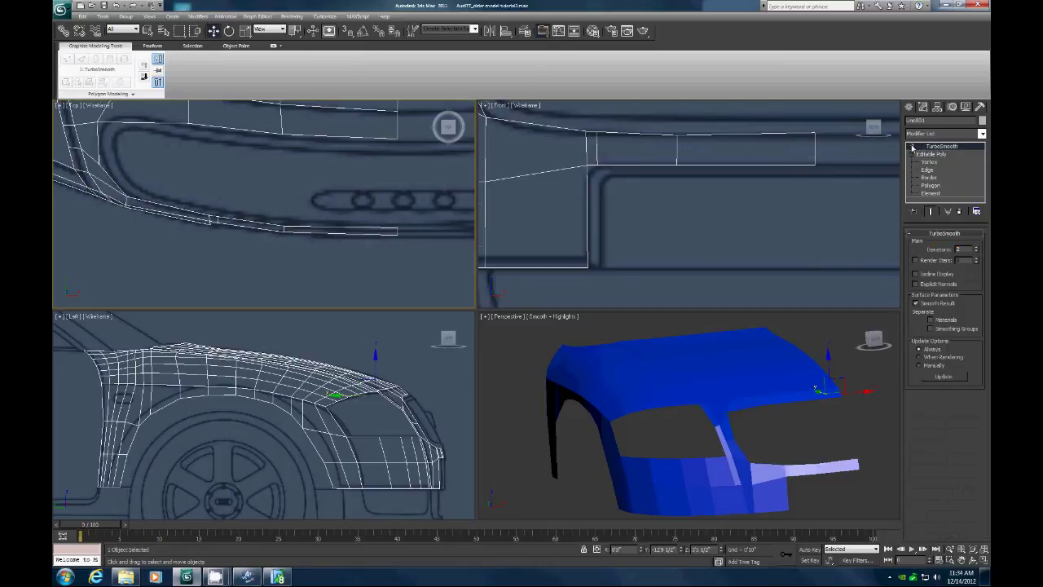
{"action": "left_click", "coordinate": [971, 559]}
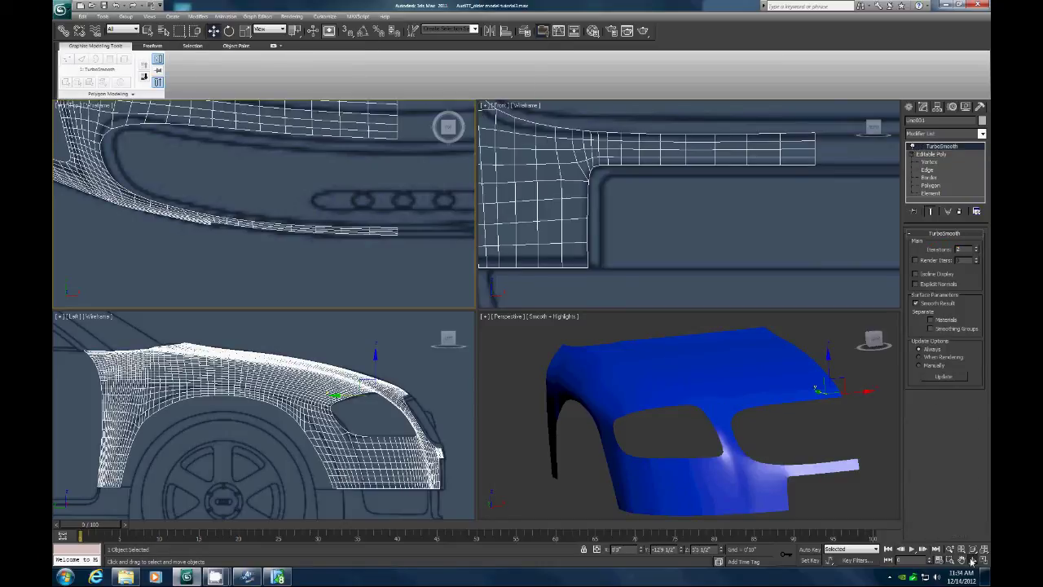
{"action": "mouse_move", "coordinate": [739, 443]}
{"action": "left_mouse_down"}
{"action": "mouse_move", "coordinate": [775, 436]}
{"action": "mouse_move", "coordinate": [808, 442]}
{"action": "mouse_move", "coordinate": [809, 456]}
{"action": "mouse_move", "coordinate": [778, 463]}
{"action": "mouse_move", "coordinate": [733, 439]}
{"action": "mouse_move", "coordinate": [758, 446]}
{"action": "left_mouse_up"}
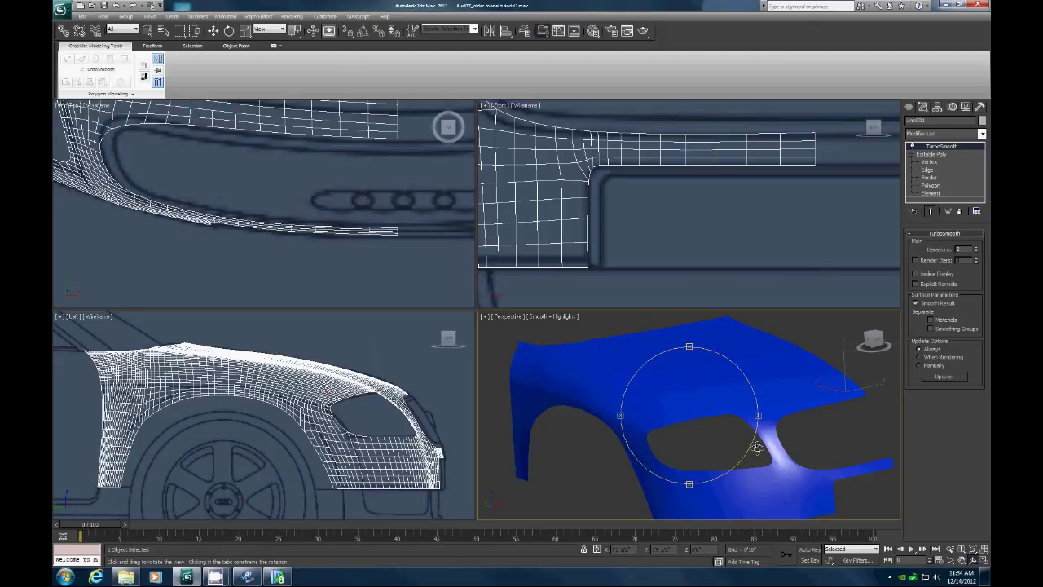
Step: Return to vertex editing on the unsmoothed mesh and nudge a rear wheel-arch edge vertex slightly outward in the front view
{"action": "left_click", "coordinate": [950, 549]}
{"action": "left_click_drag", "start_coordinate": [793, 430], "coordinate": [759, 452]}
{"action": "left_click_drag", "start_coordinate": [701, 242], "coordinate": [640, 284]}
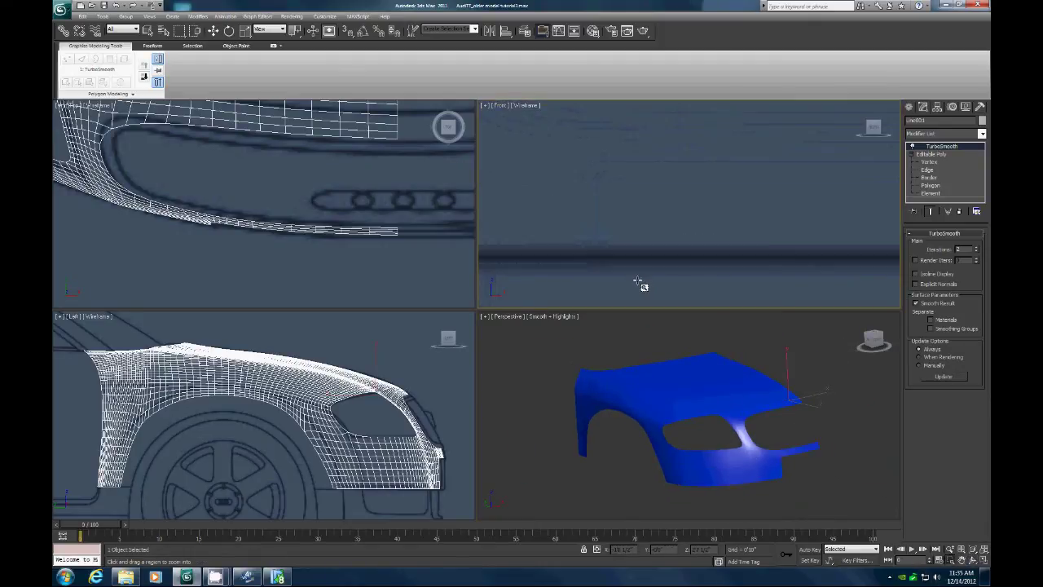
{"action": "left_click", "coordinate": [976, 549]}
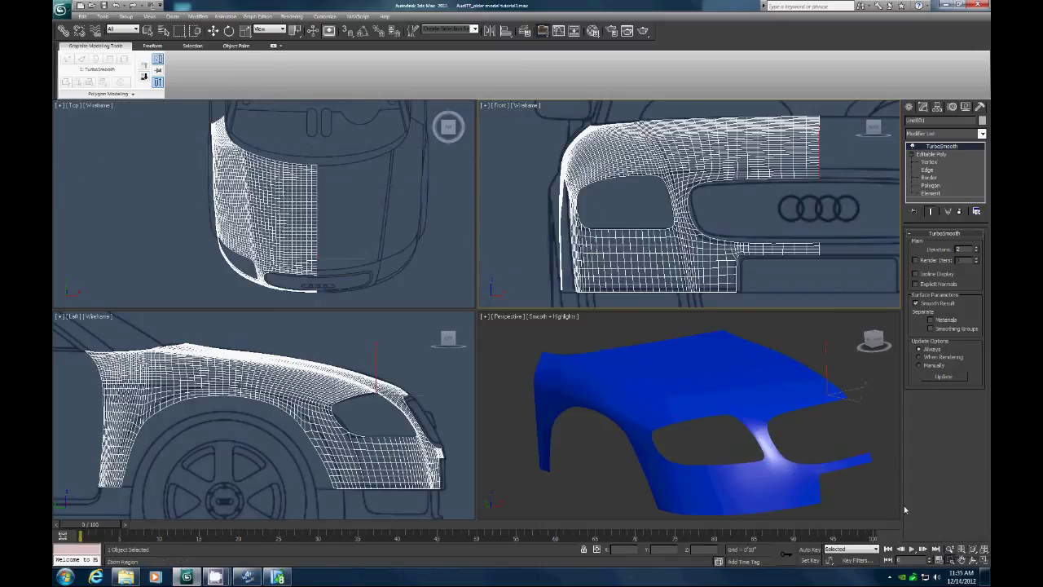
{"action": "left_click_drag", "start_coordinate": [553, 151], "coordinate": [684, 259]}
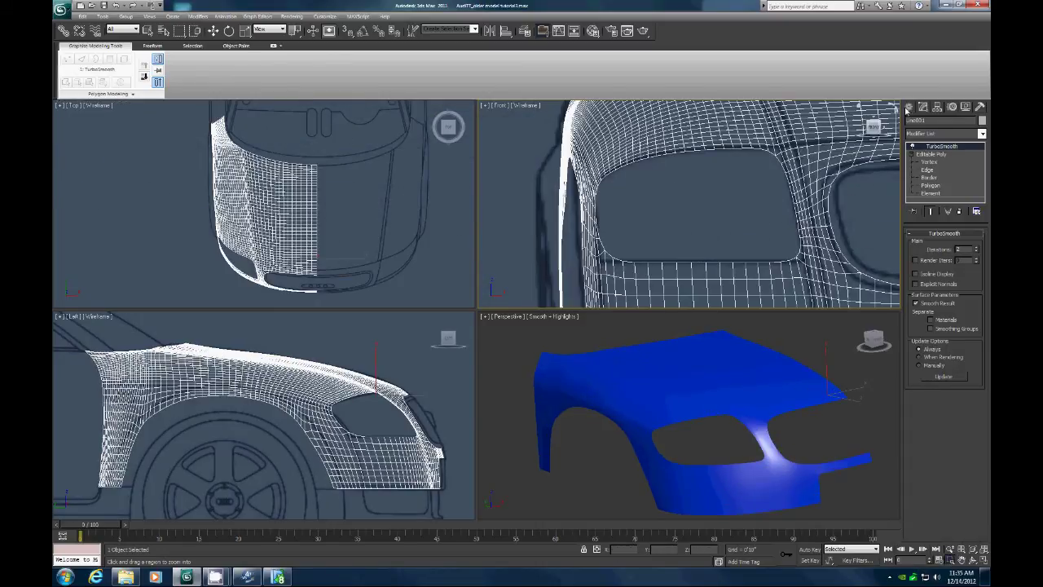
{"action": "left_click", "coordinate": [921, 153]}
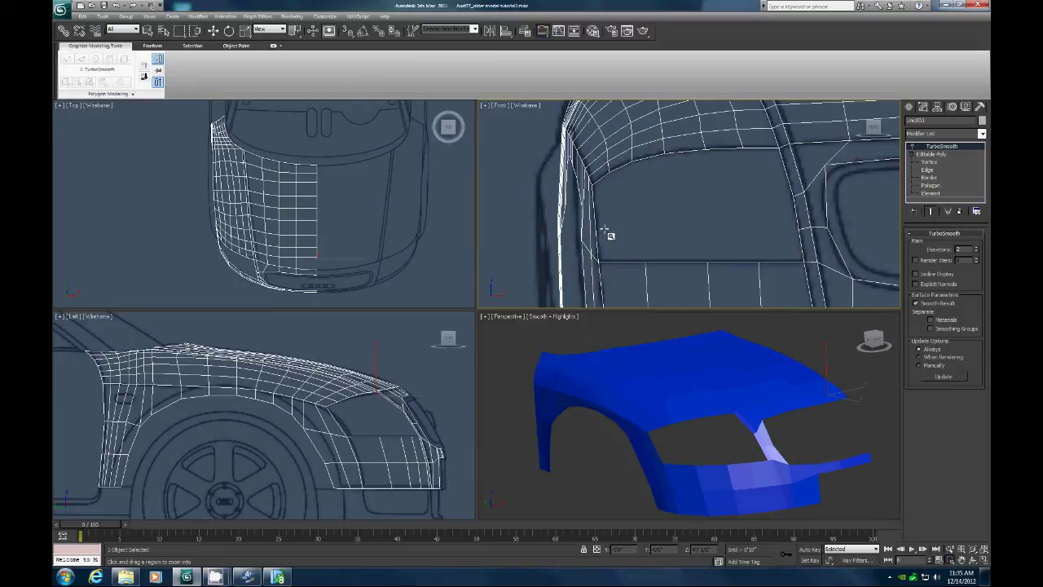
{"action": "left_click", "coordinate": [922, 162]}
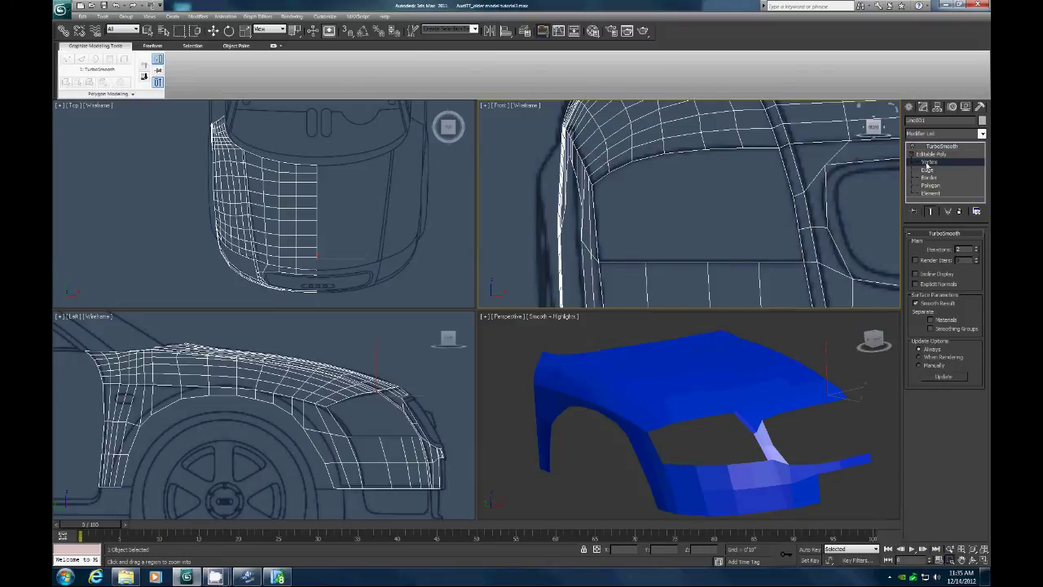
{"action": "left_click", "coordinate": [583, 240]}
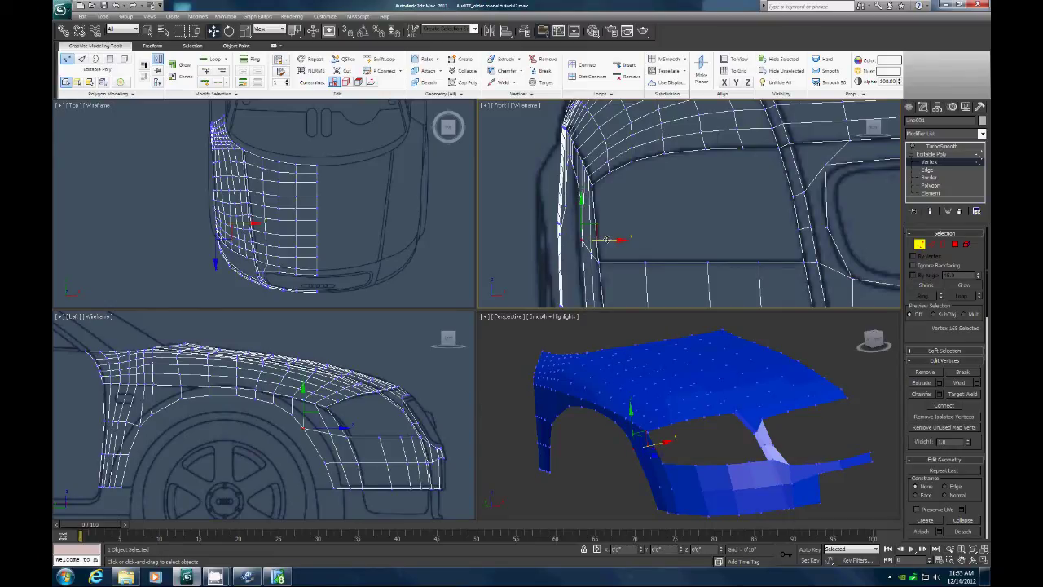
{"action": "left_click", "coordinate": [586, 207]}
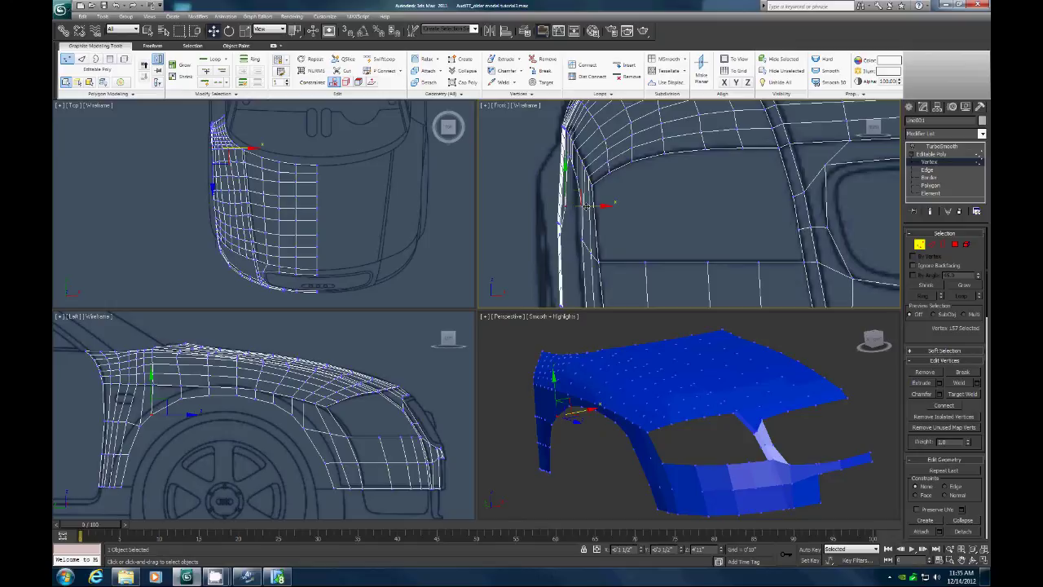
{"action": "left_click_drag", "start_coordinate": [592, 207], "coordinate": [589, 206]}
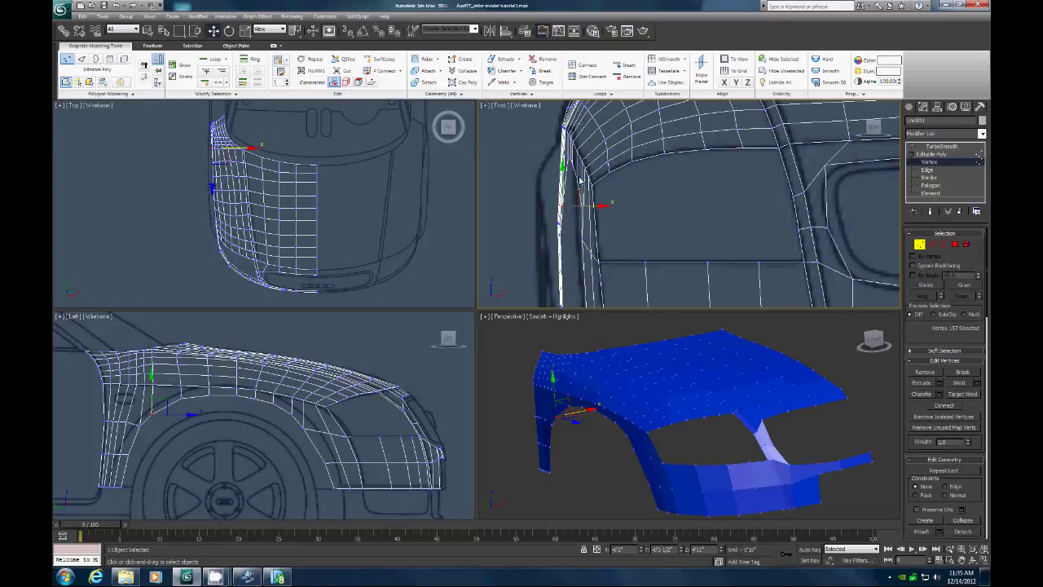
{"action": "left_click", "coordinate": [576, 174]}
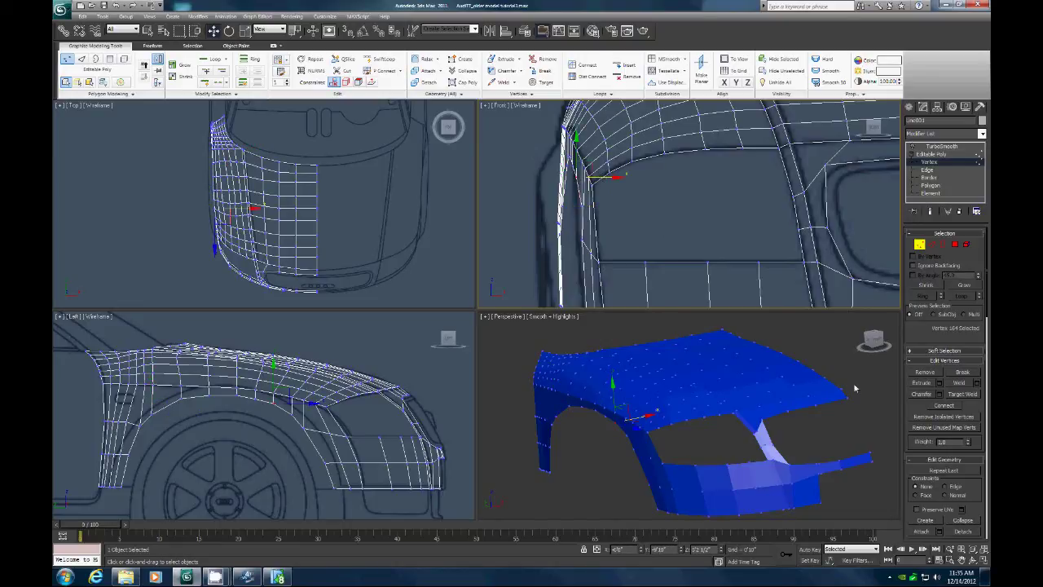
Step: Shift the bumper-side vertex below the headlight opening and the lower wheel-arch corner vertex slightly outward in the front view
{"action": "left_click", "coordinate": [963, 560]}
{"action": "left_click_drag", "start_coordinate": [699, 223], "coordinate": [707, 131]}
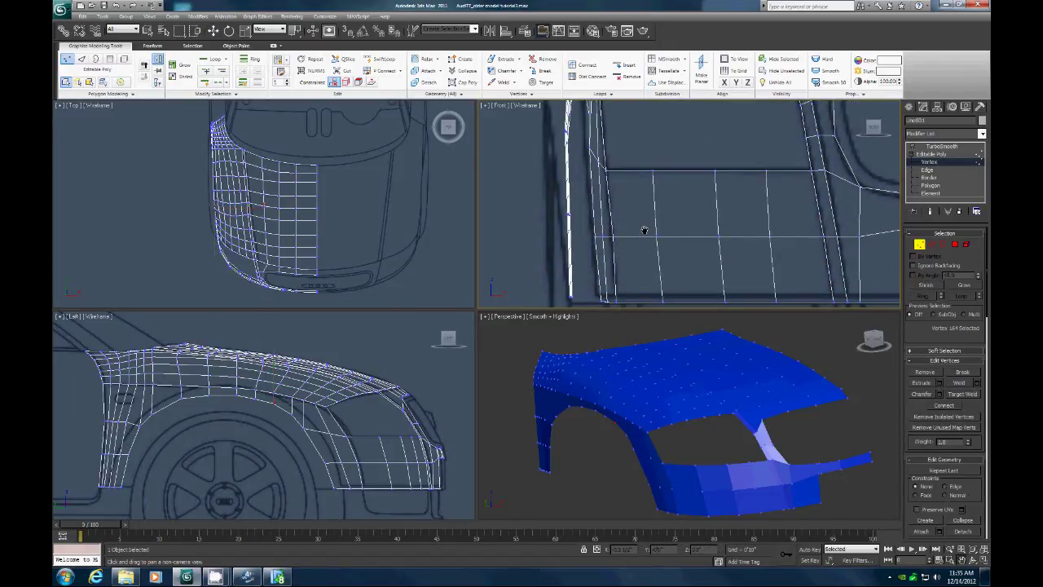
{"action": "left_click", "coordinate": [213, 31]}
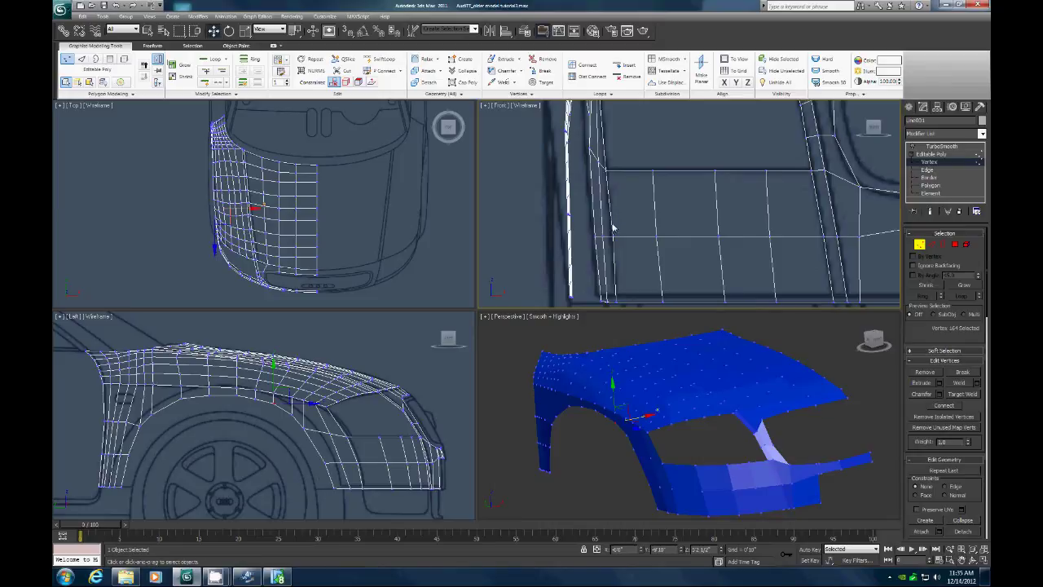
{"action": "left_click", "coordinate": [613, 236]}
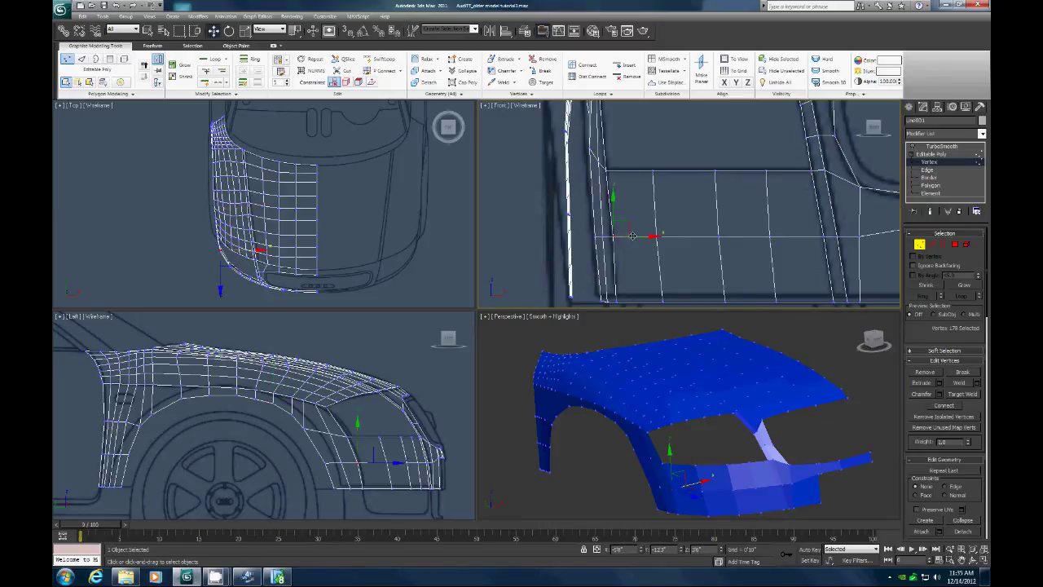
{"action": "left_click_drag", "start_coordinate": [630, 236], "coordinate": [611, 236]}
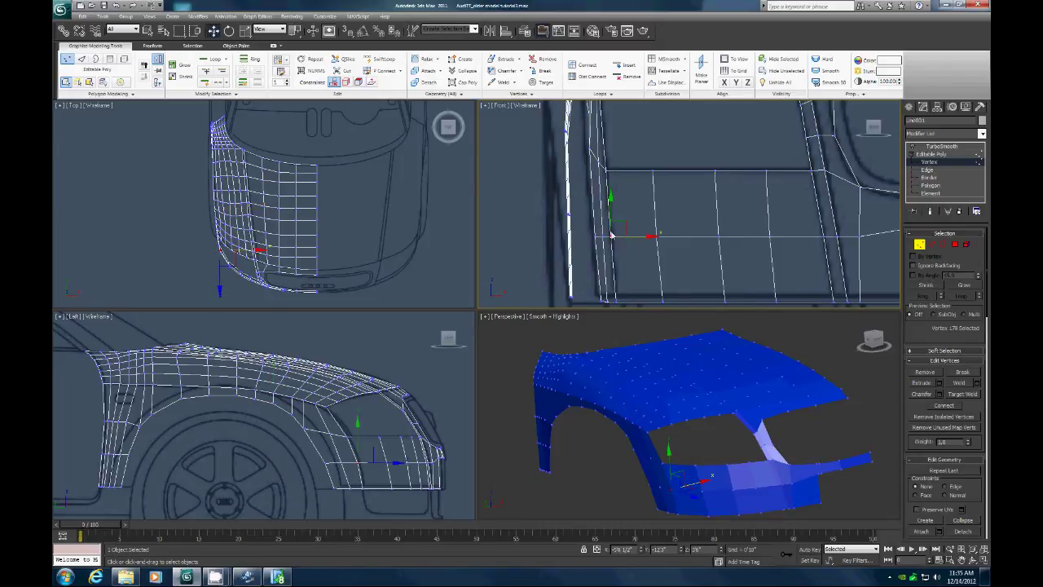
{"action": "left_click", "coordinate": [600, 302]}
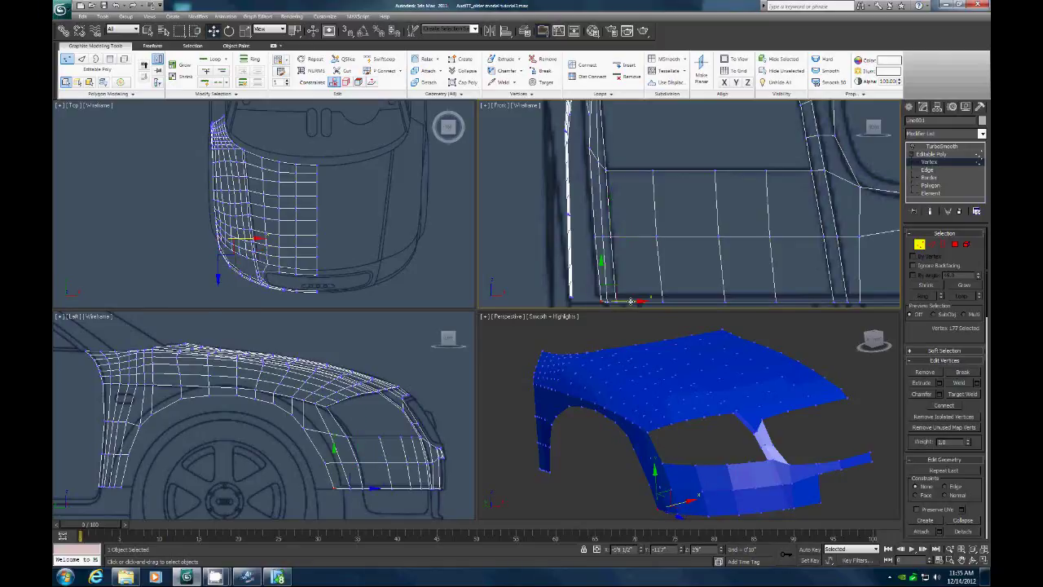
{"action": "left_click_drag", "start_coordinate": [629, 302], "coordinate": [609, 307]}
Step: Exit vertex editing, display the TurboSmooth result and orbit the perspective view to check the fender and bumper surface
{"action": "left_click", "coordinate": [919, 243]}
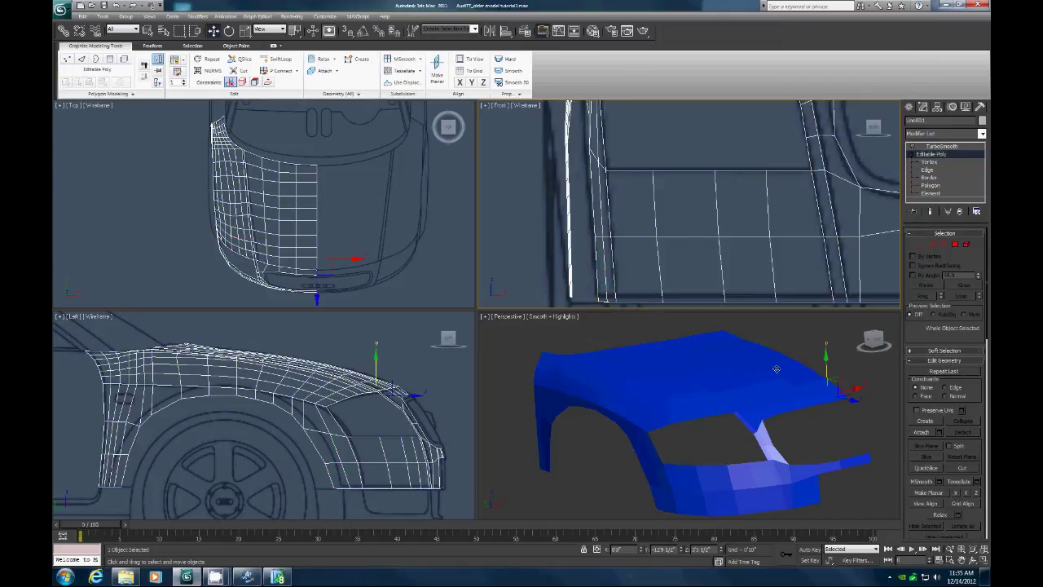
{"action": "left_click", "coordinate": [925, 147]}
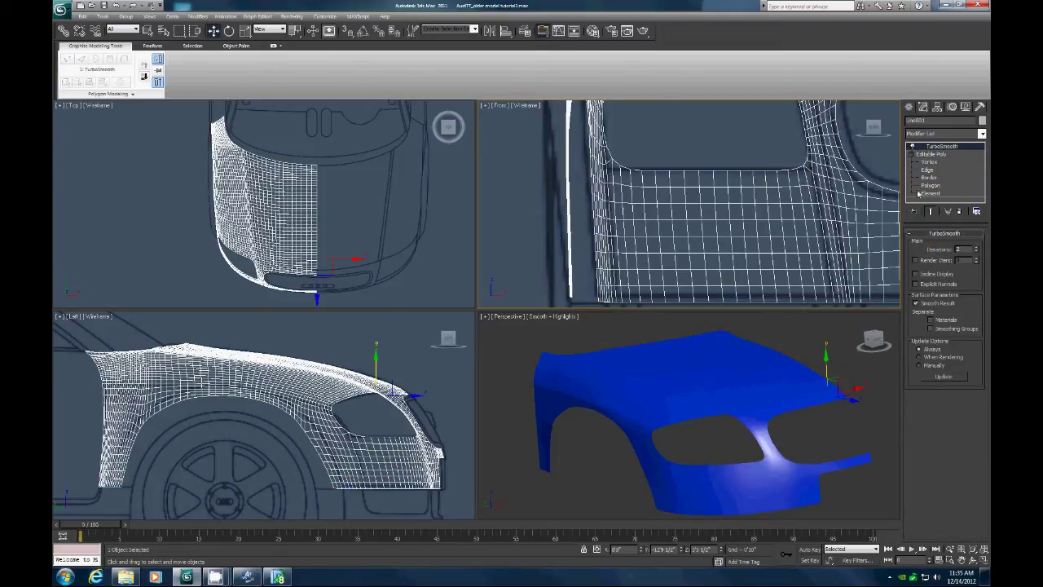
{"action": "left_click", "coordinate": [972, 562]}
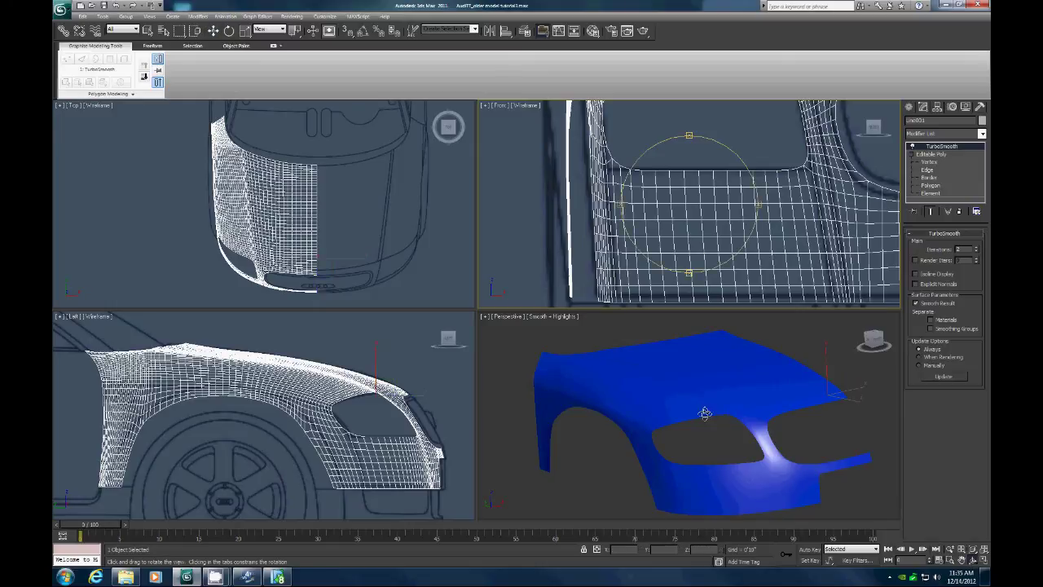
{"action": "mouse_move", "coordinate": [704, 414]}
{"action": "left_mouse_down"}
{"action": "mouse_move", "coordinate": [715, 444]}
{"action": "mouse_move", "coordinate": [693, 458]}
{"action": "mouse_move", "coordinate": [682, 393]}
{"action": "mouse_move", "coordinate": [700, 407]}
{"action": "mouse_move", "coordinate": [686, 398]}
{"action": "mouse_move", "coordinate": [695, 397]}
{"action": "left_mouse_up"}
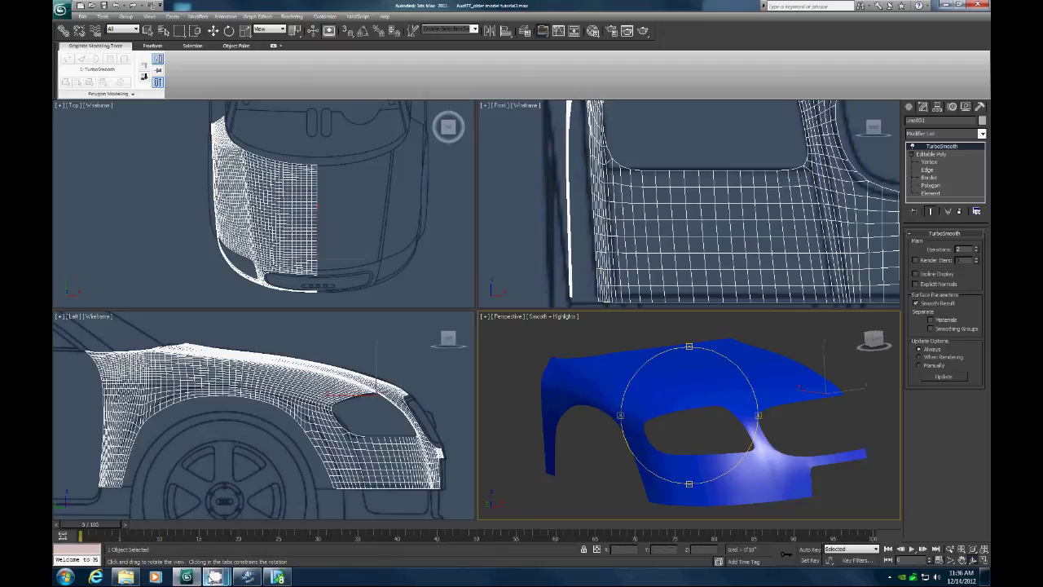
{"action": "mouse_move", "coordinate": [213, 577]}
{"action": "left_click", "coordinate": [163, 524]}
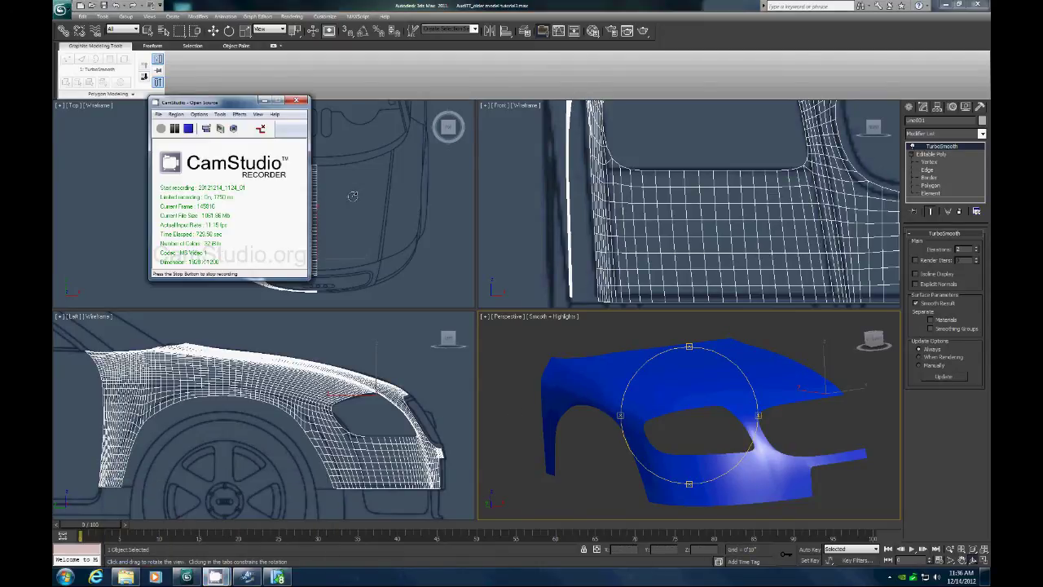